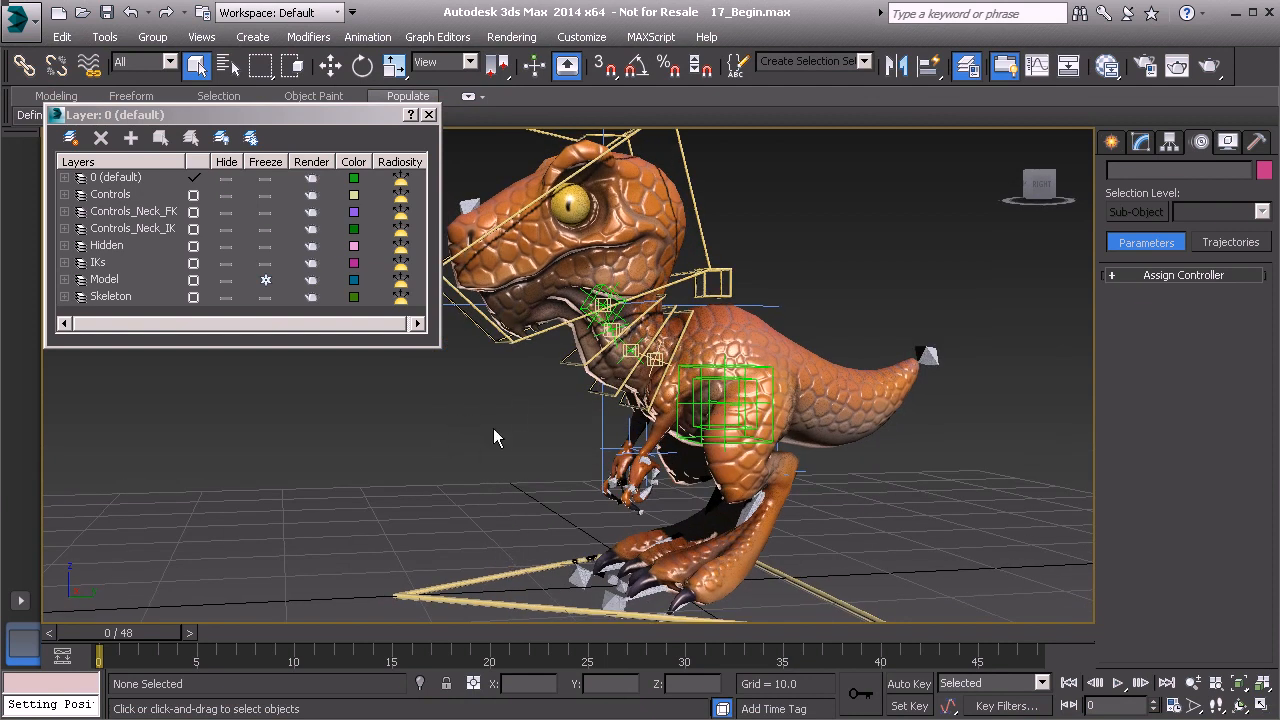
Add an Attribute Holder modifier to the triangular ground control Anim_Global01
click(497, 575)
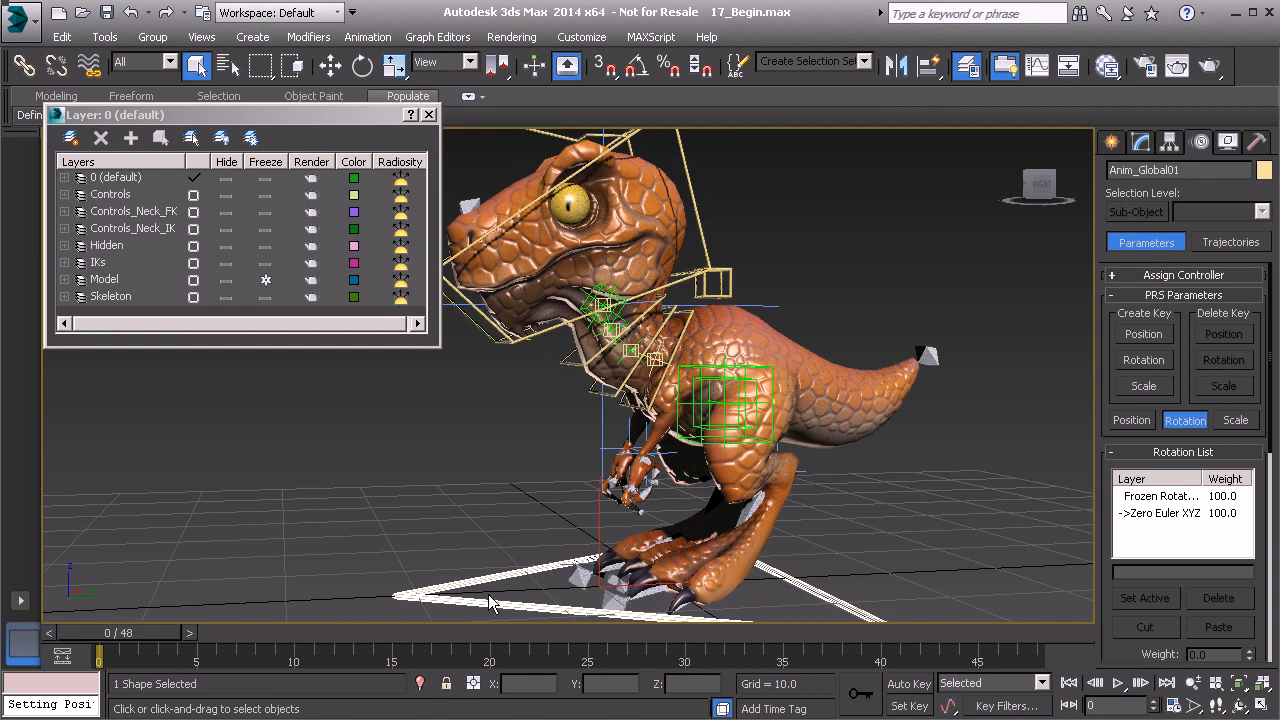
click(1139, 145)
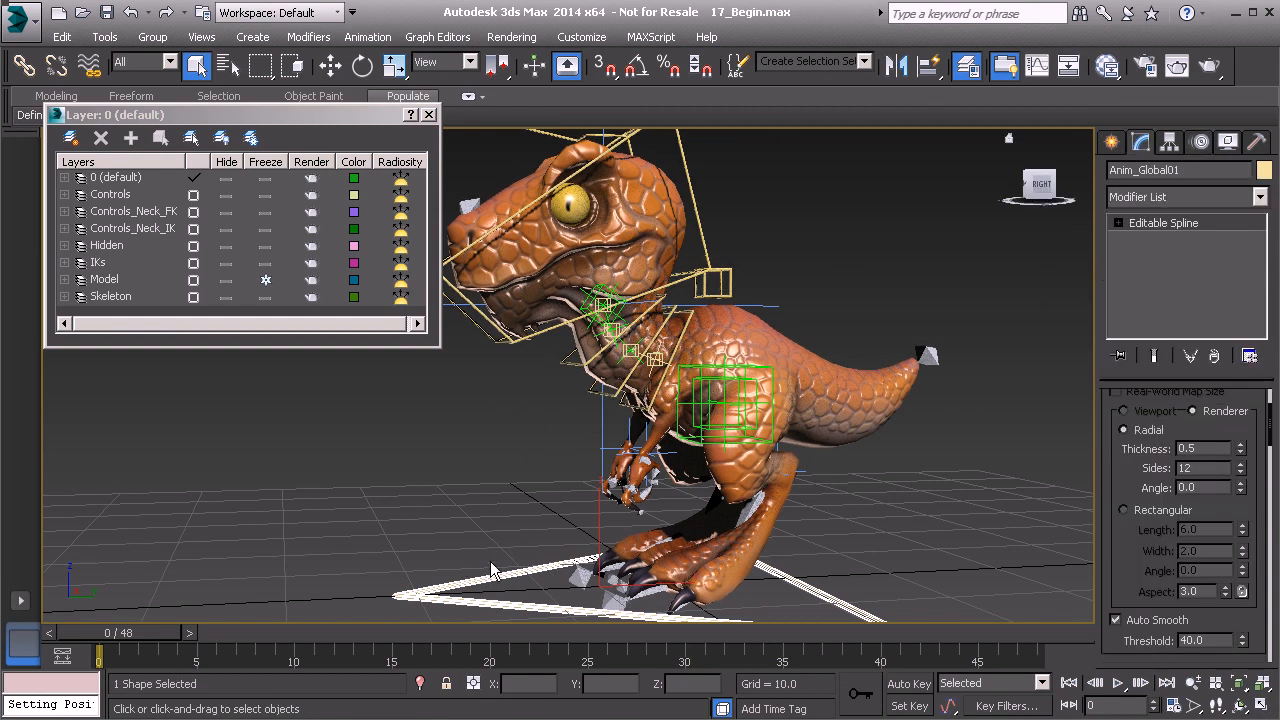
alt+middle_drag(490, 524, 519, 541)
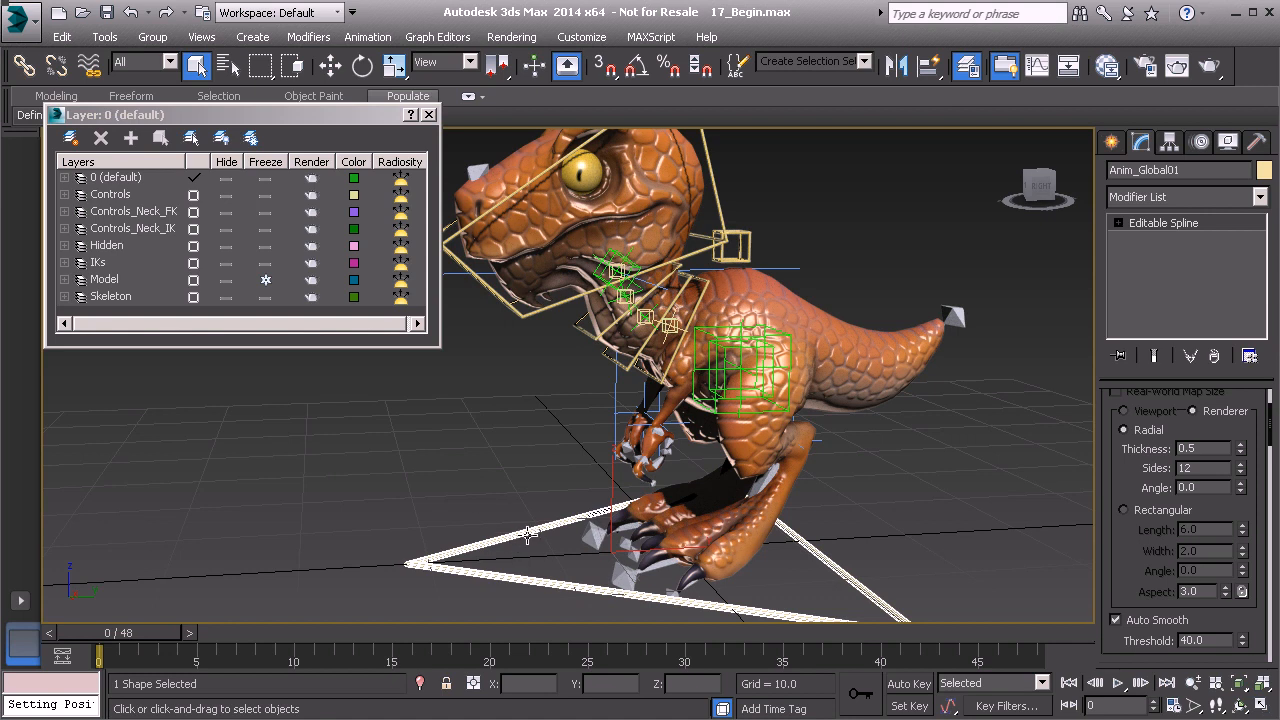
click(1152, 196)
scroll(1165, 218, down, 7)
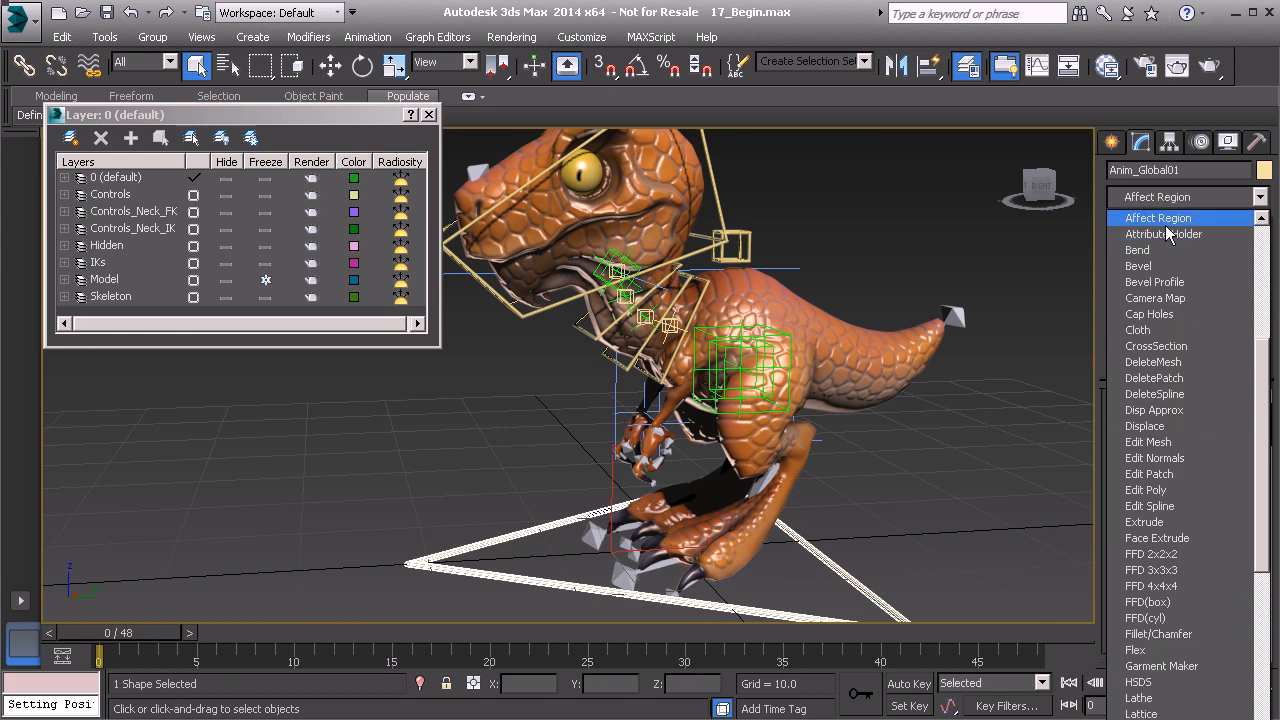
click(1172, 234)
Rename the Attribute Holder modifier as ExtraControls
right_click(1172, 228)
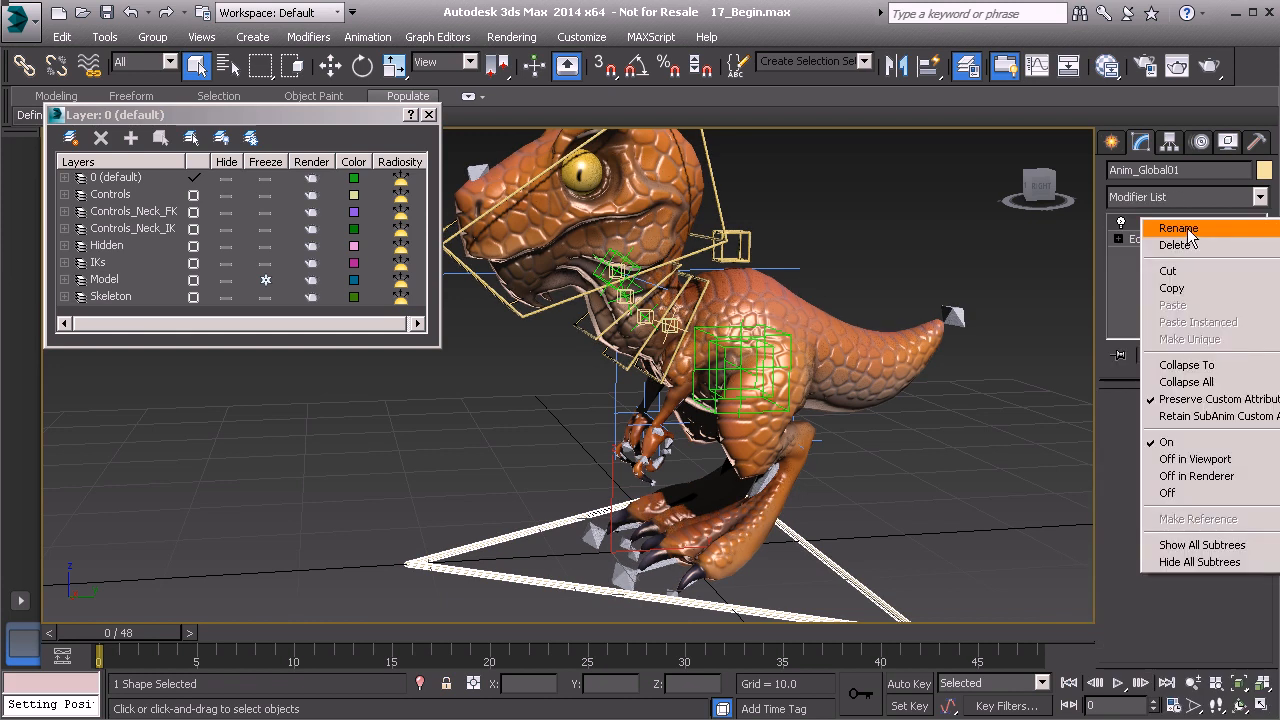
click(1163, 226)
text(ExtraControl)
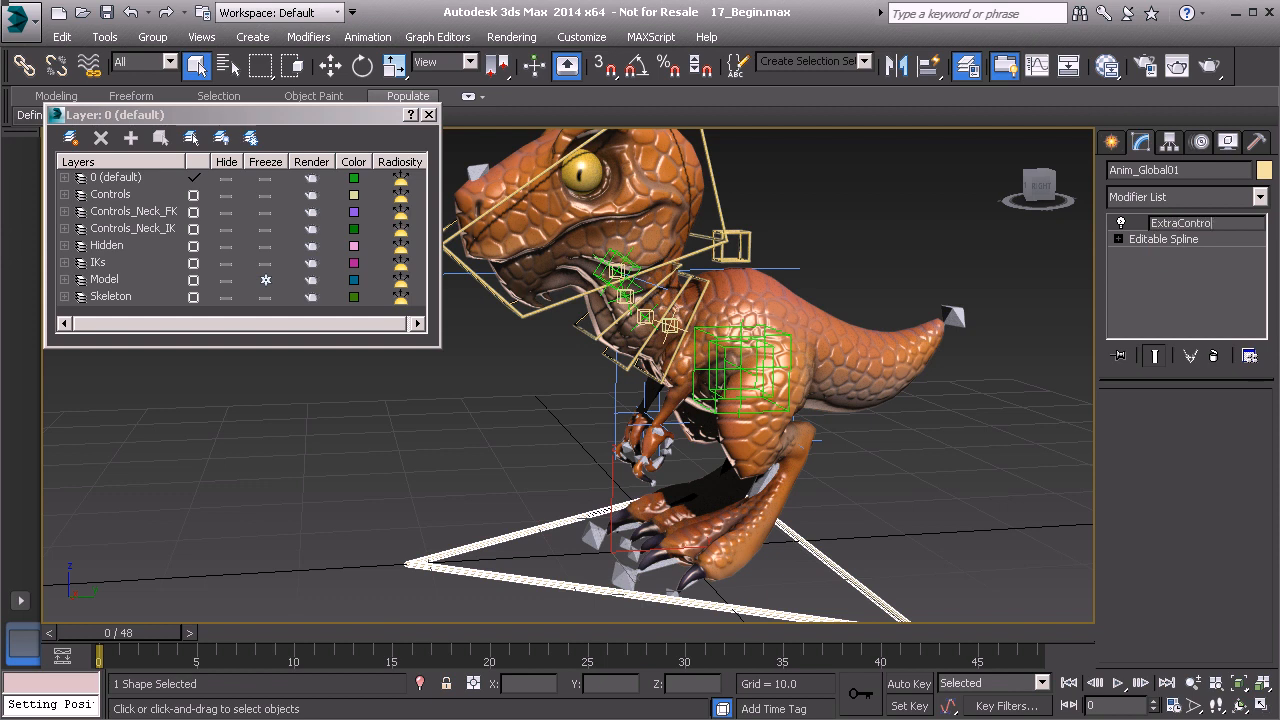
text(s)
key(Return)
Add a Float spinner attribute named Neck_FKIK to the ExtraControls modifier using the Parameter Editor
middle_drag(519, 336, 529, 336)
key(alt+1)
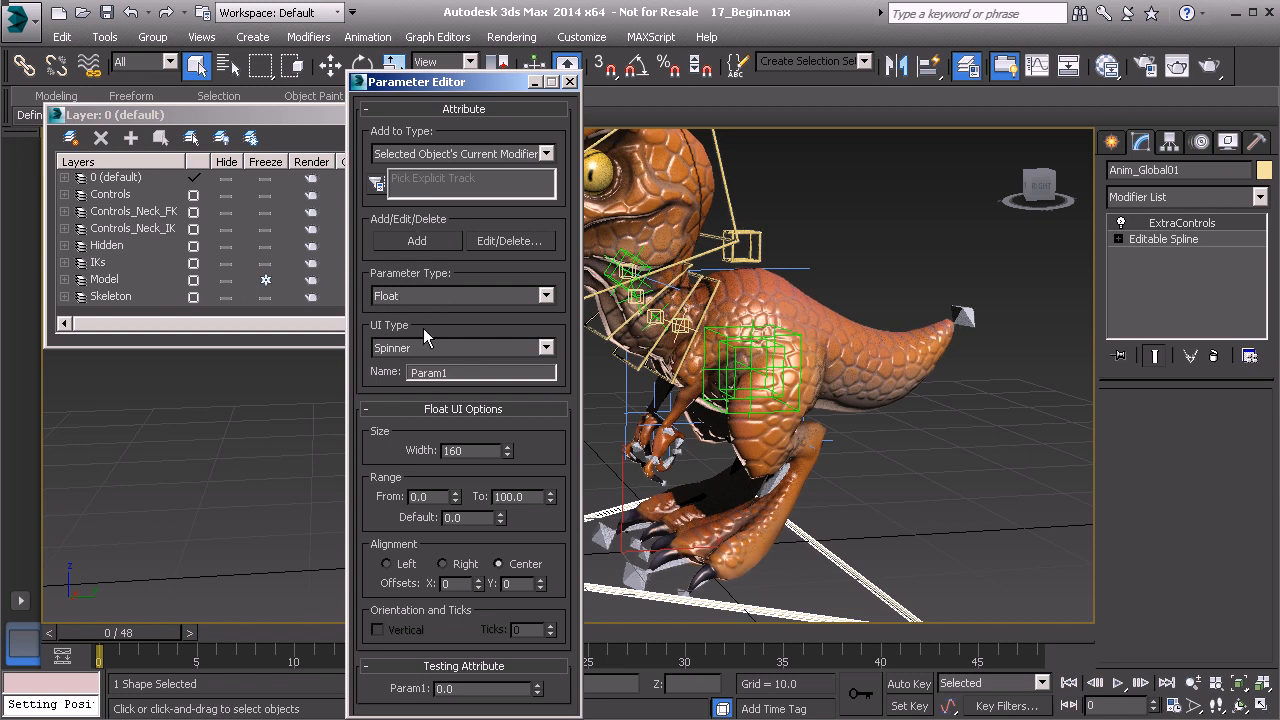
double_click(440, 373)
text(Neck_FKIK)
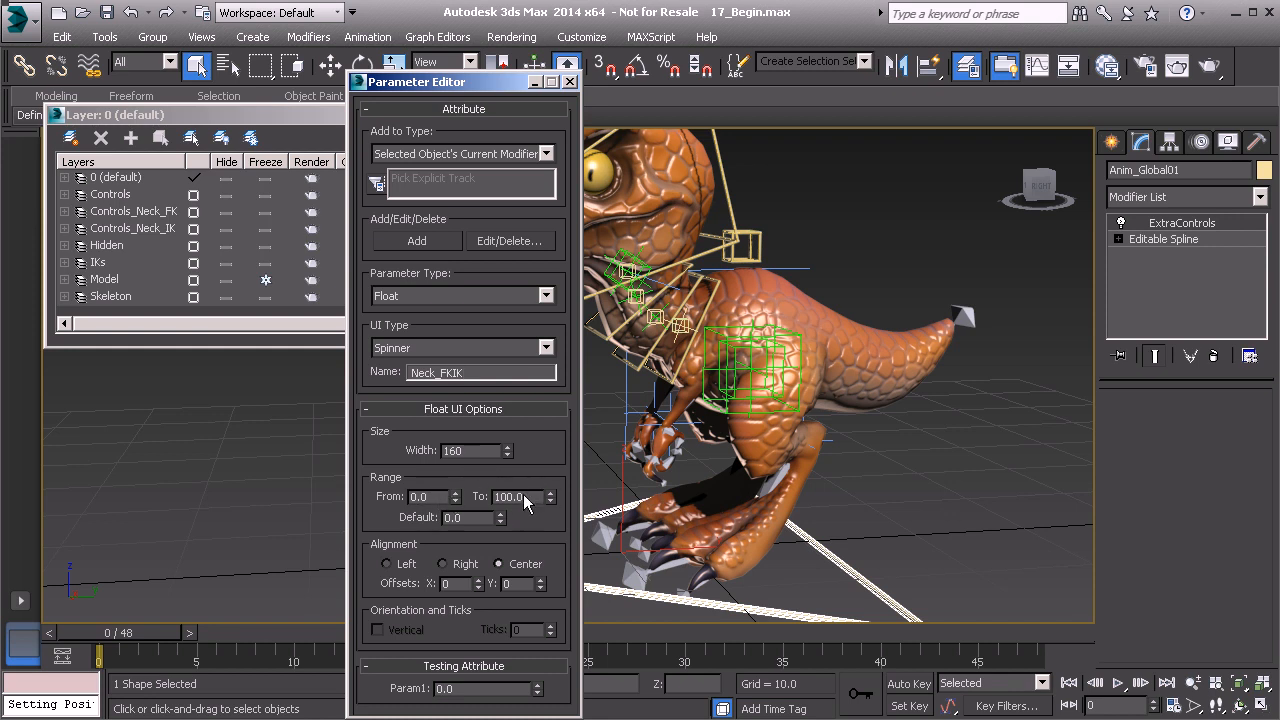
click(415, 242)
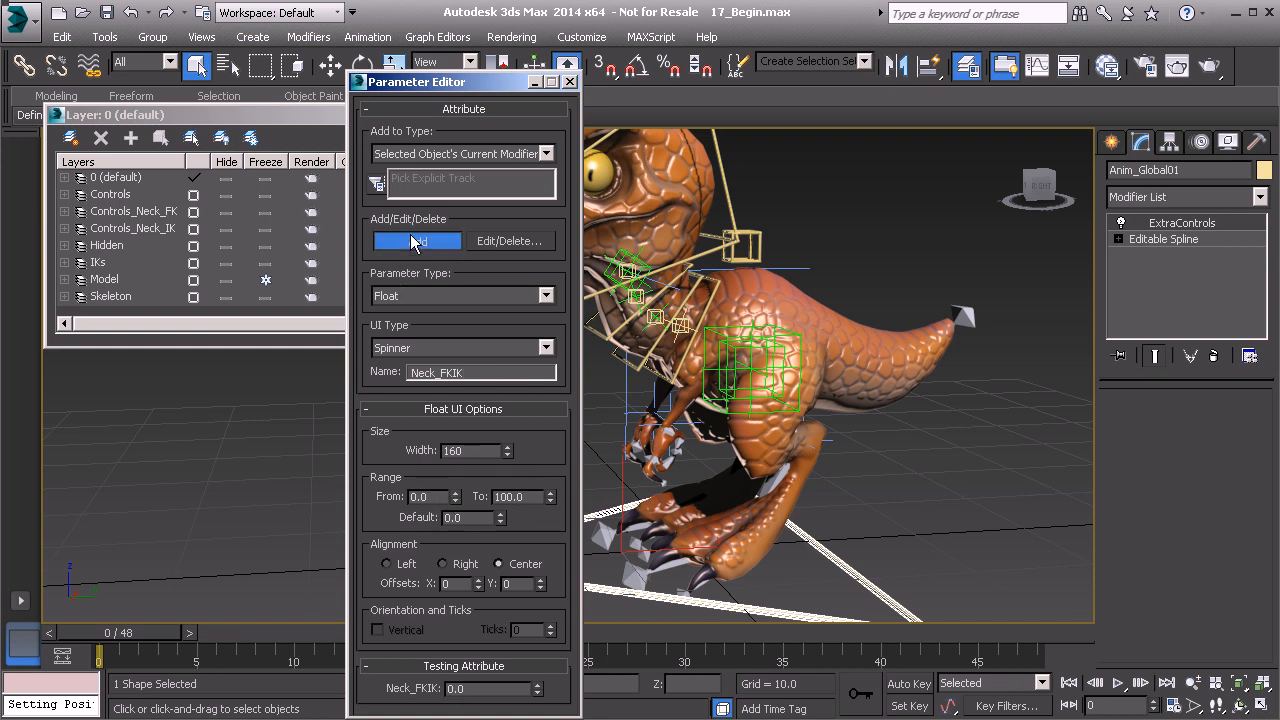
click(570, 84)
middle_drag(625, 366, 564, 400)
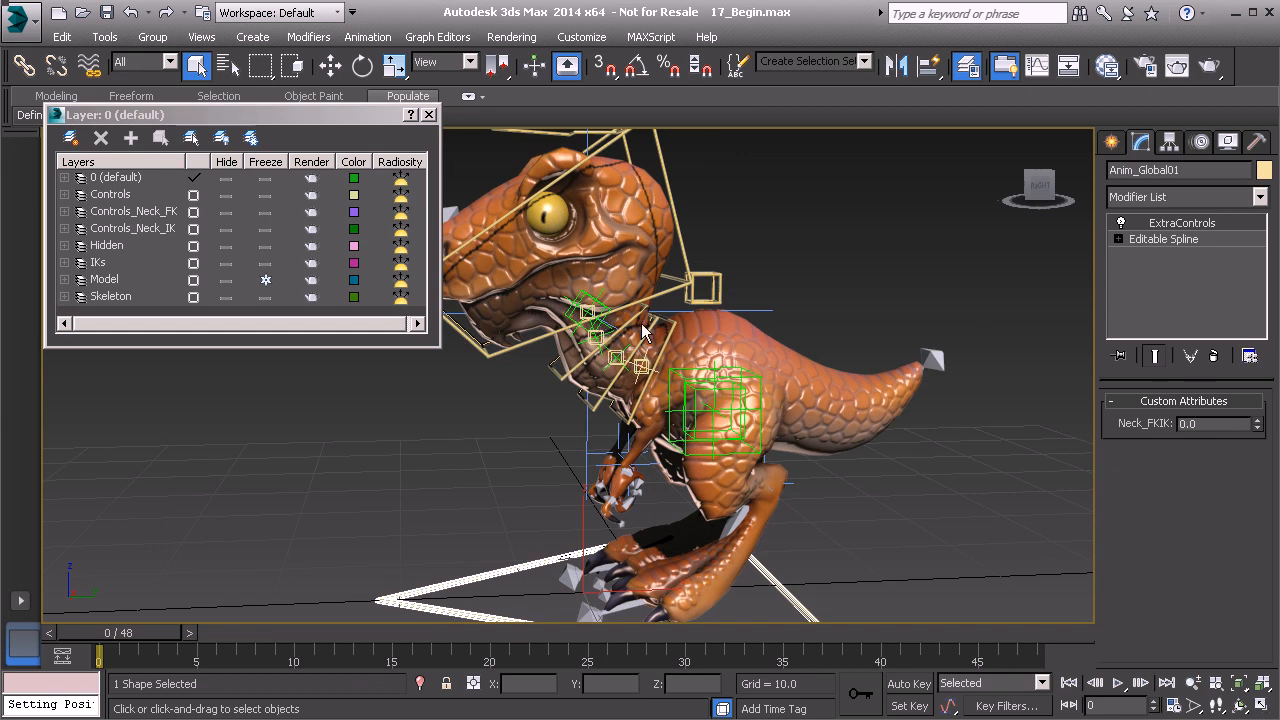
alt+middle_drag(599, 323, 596, 328)
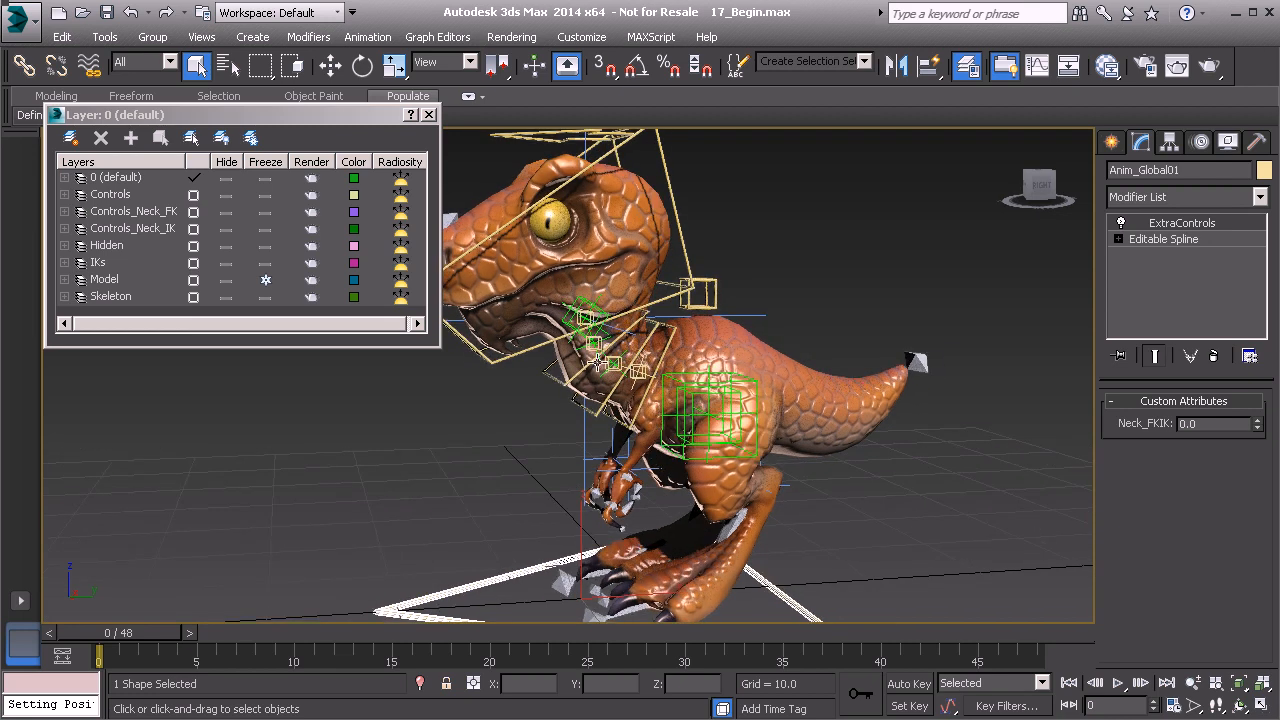
alt+middle_drag(604, 360, 583, 355)
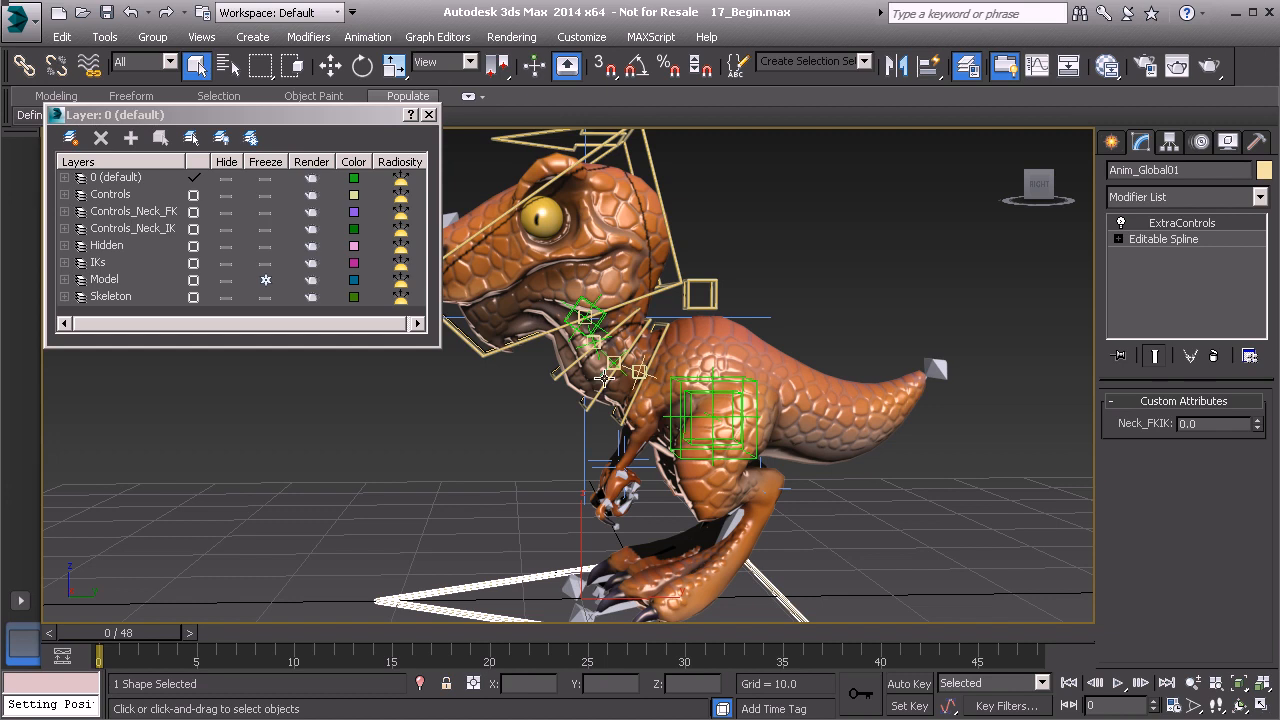
middle_drag(597, 362, 600, 366)
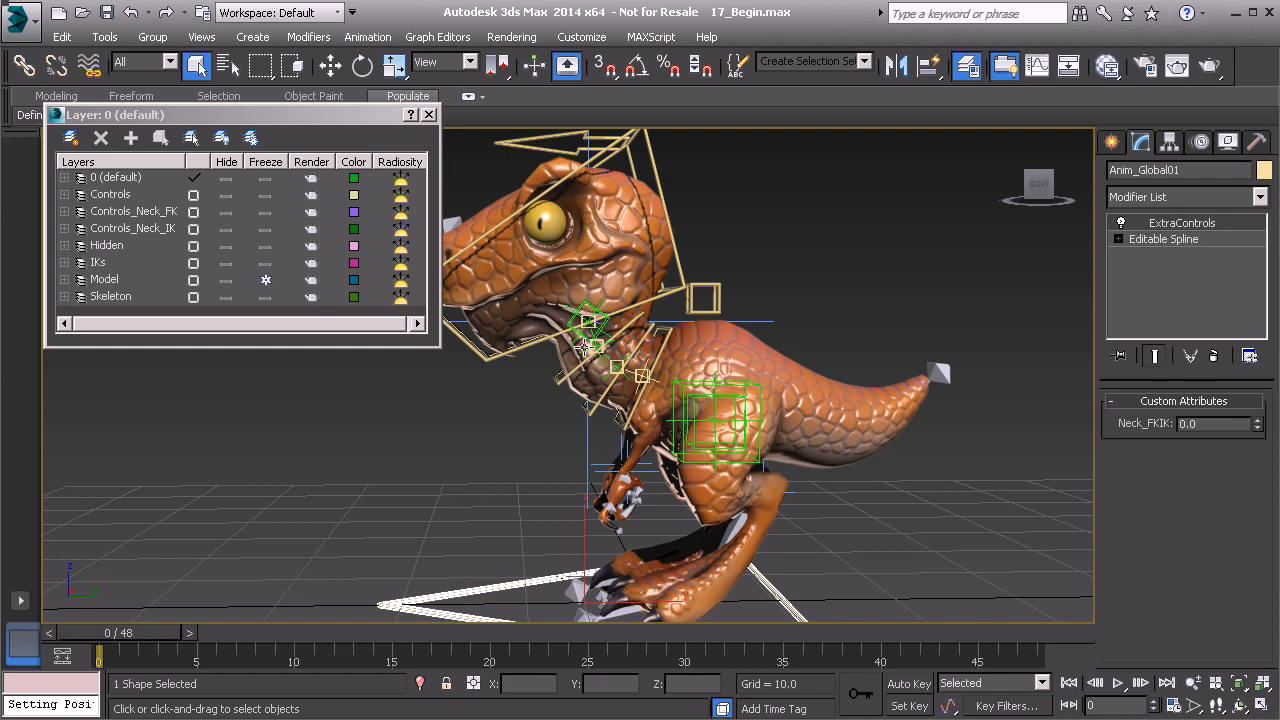
mouse_move(526, 399)
alt+middle_down()
mouse_move(576, 408)
mouse_move(527, 395)
alt+middle_up()
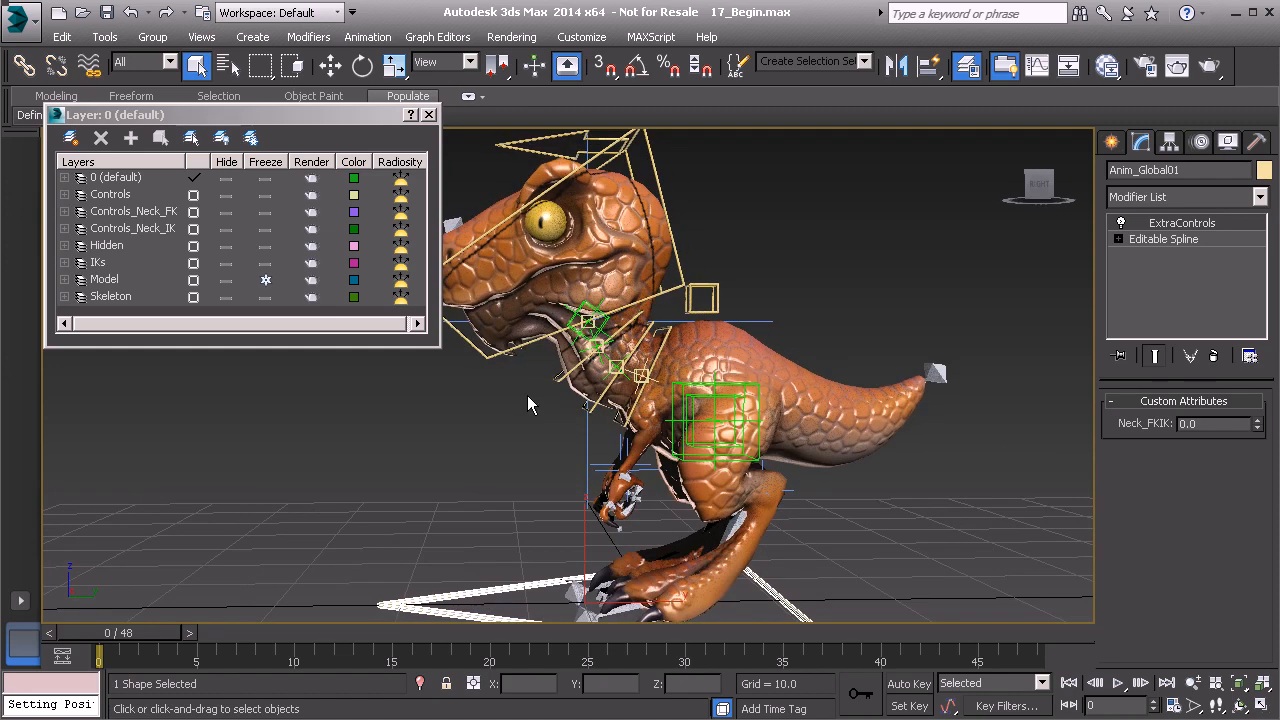
alt+middle_drag(592, 353, 557, 358)
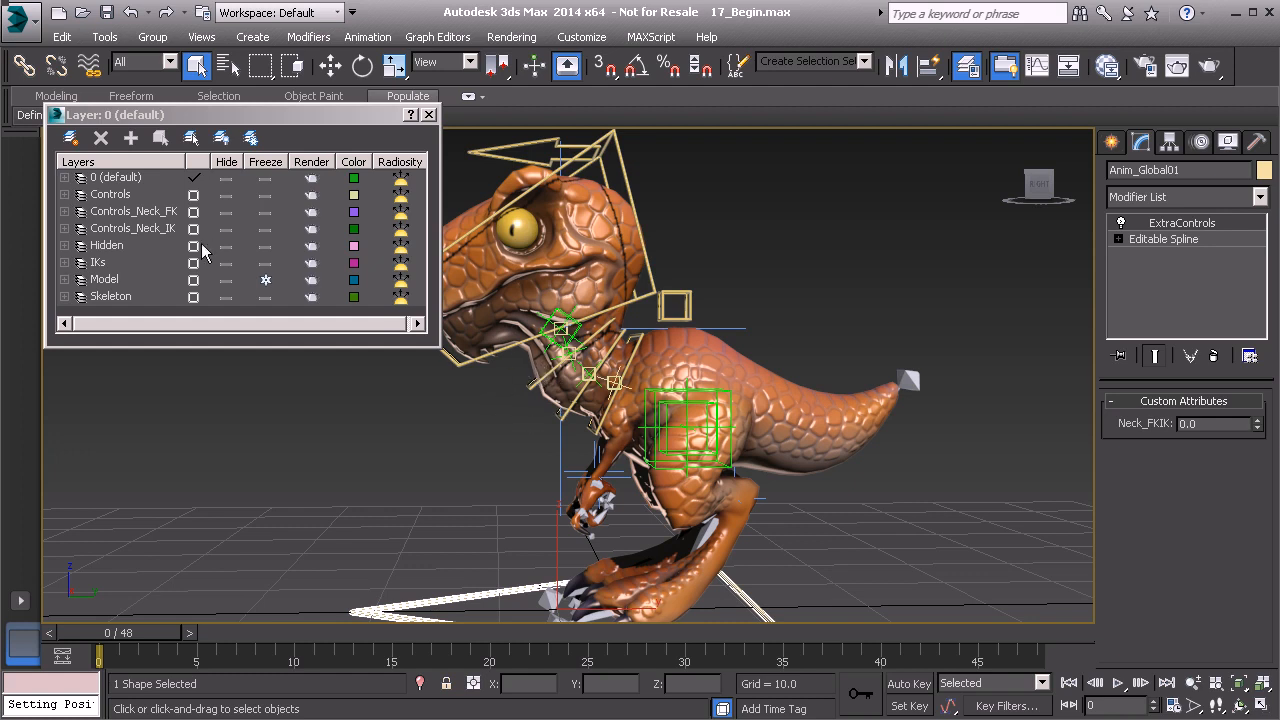
Hide the Model layer and start a parameter wire from the Neck_FKIK attribute of Anim_Global01
click(226, 281)
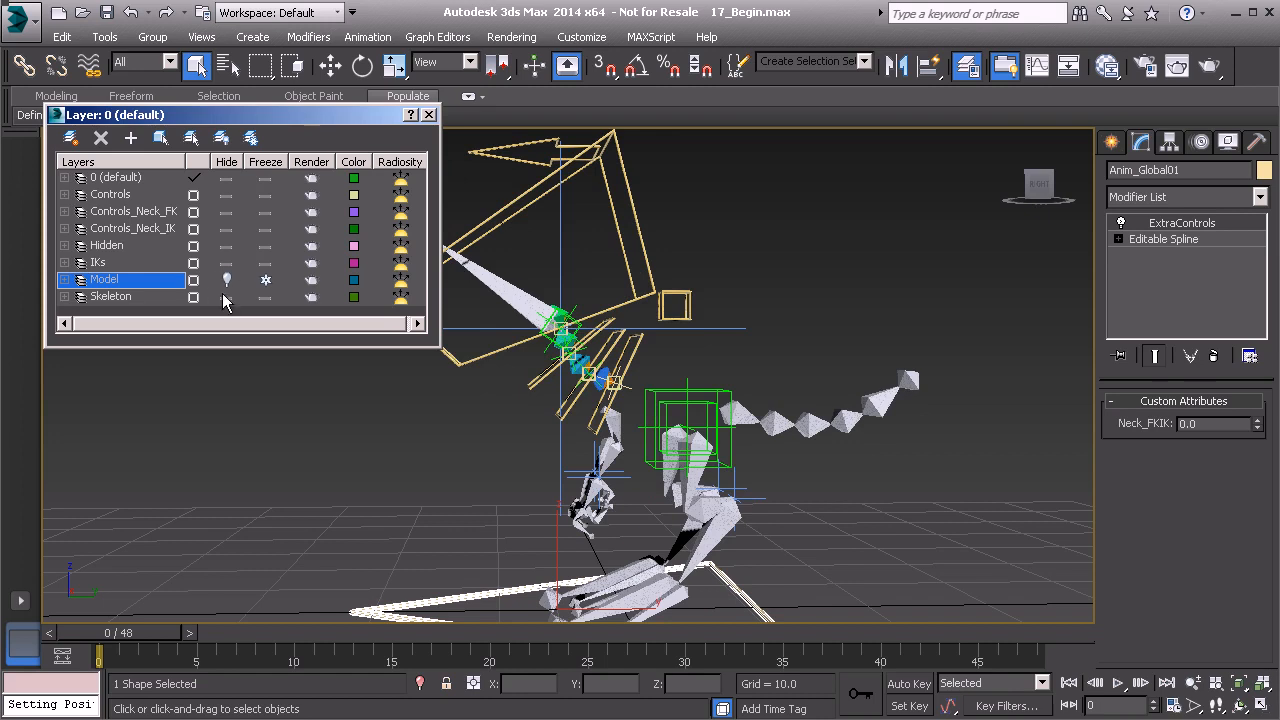
middle_drag(553, 415, 562, 401)
alt+middle_drag(511, 501, 550, 436)
right_click(539, 409)
click(590, 552)
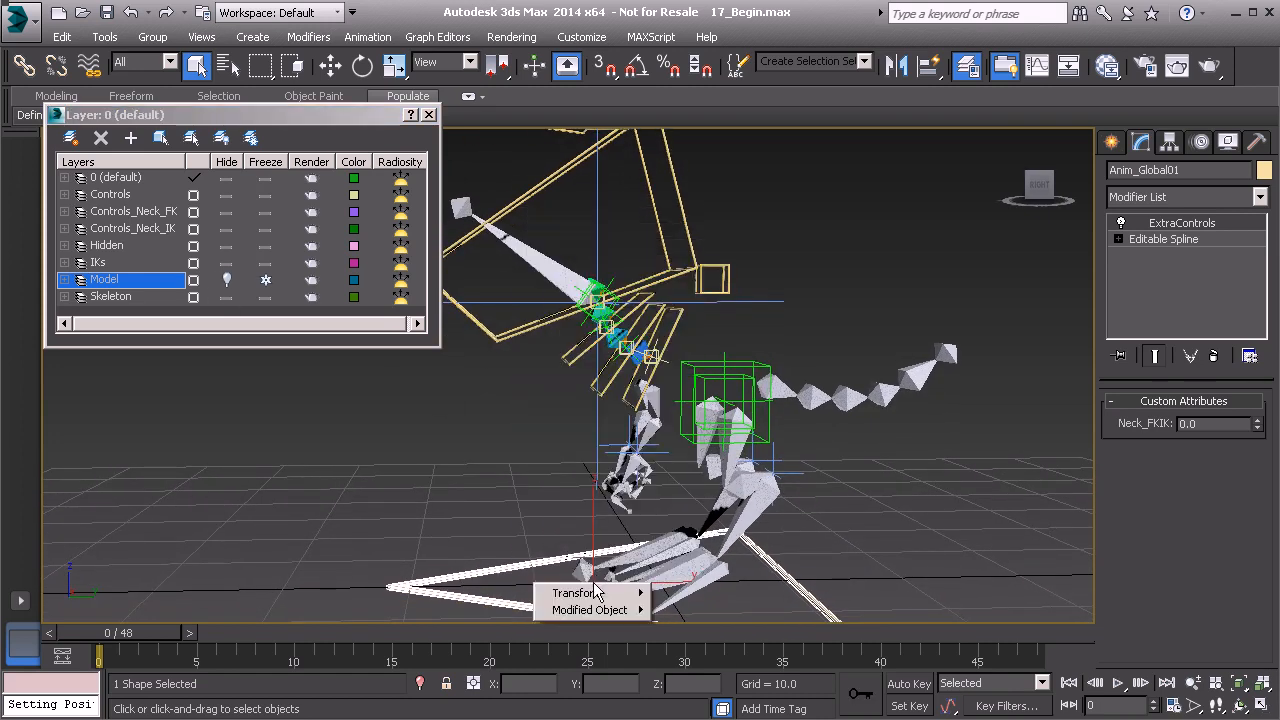
mouse_move(627, 610)
mouse_move(725, 612)
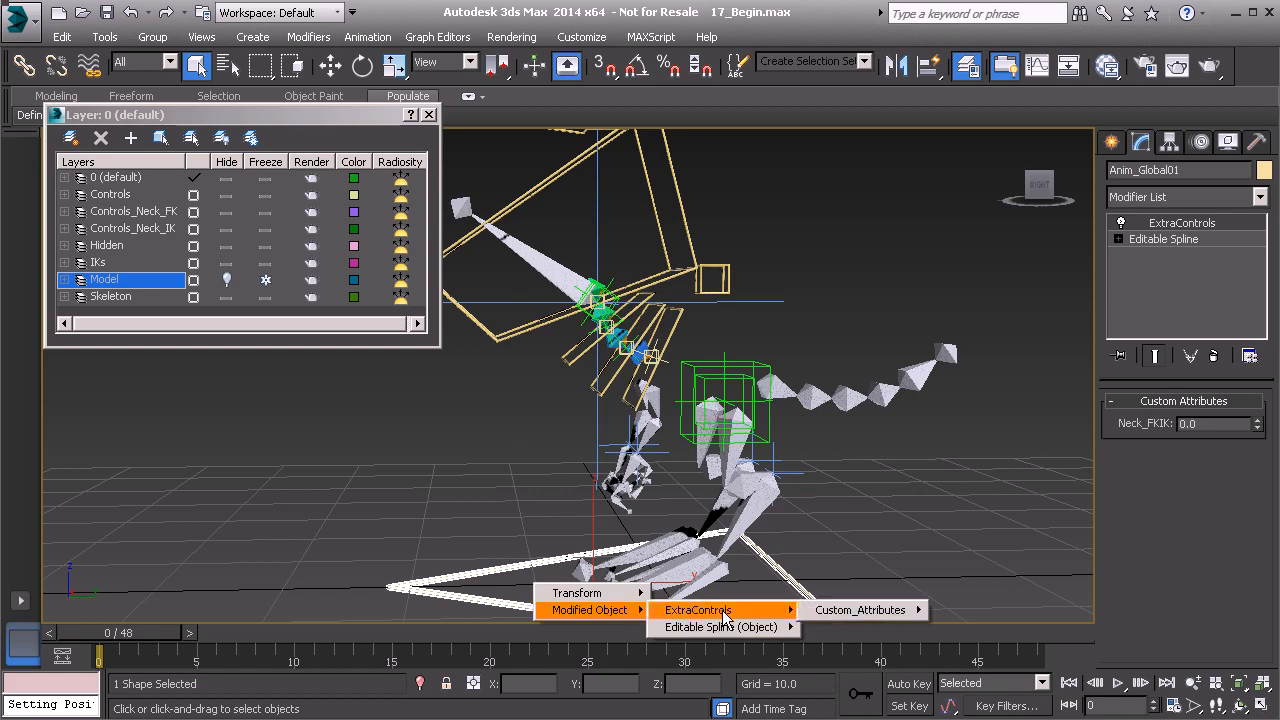
mouse_move(860, 610)
click(974, 614)
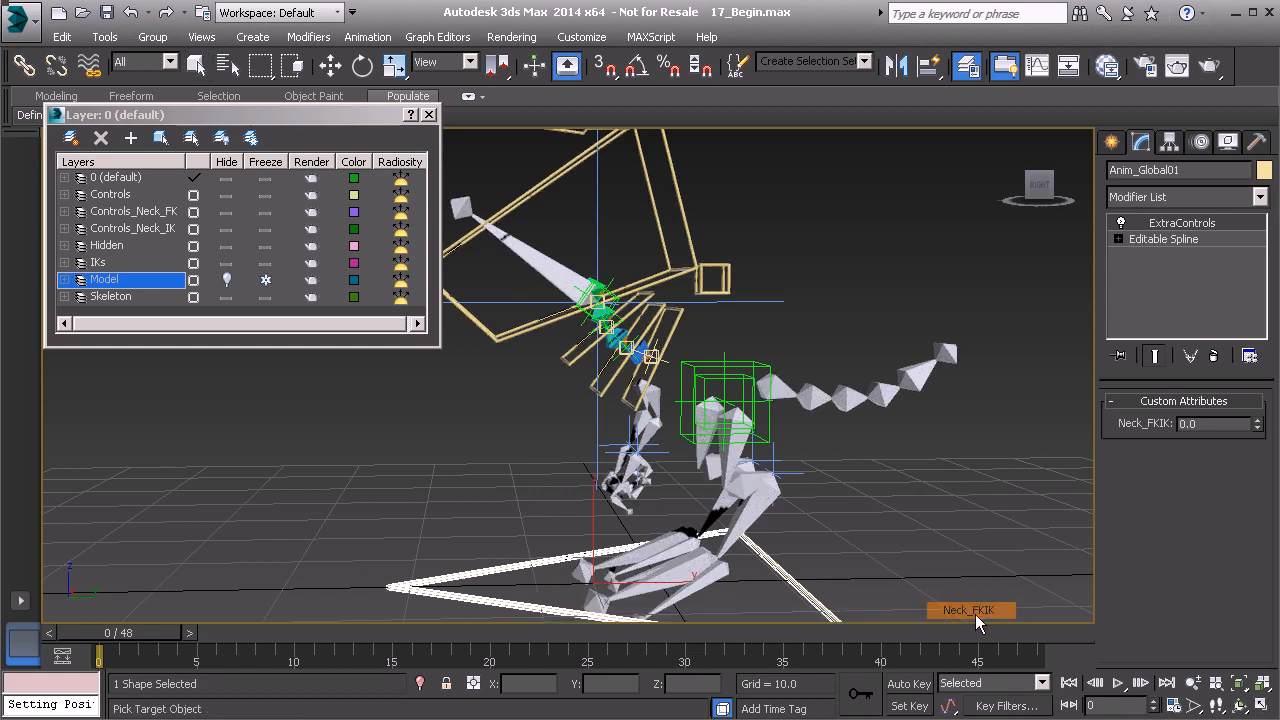
Switch to wireframe display and pick Orientation Weight 1 of the Bn_Neck_A01 bone's Orientation Constraint as the wire target
scroll(645, 447, up, 8)
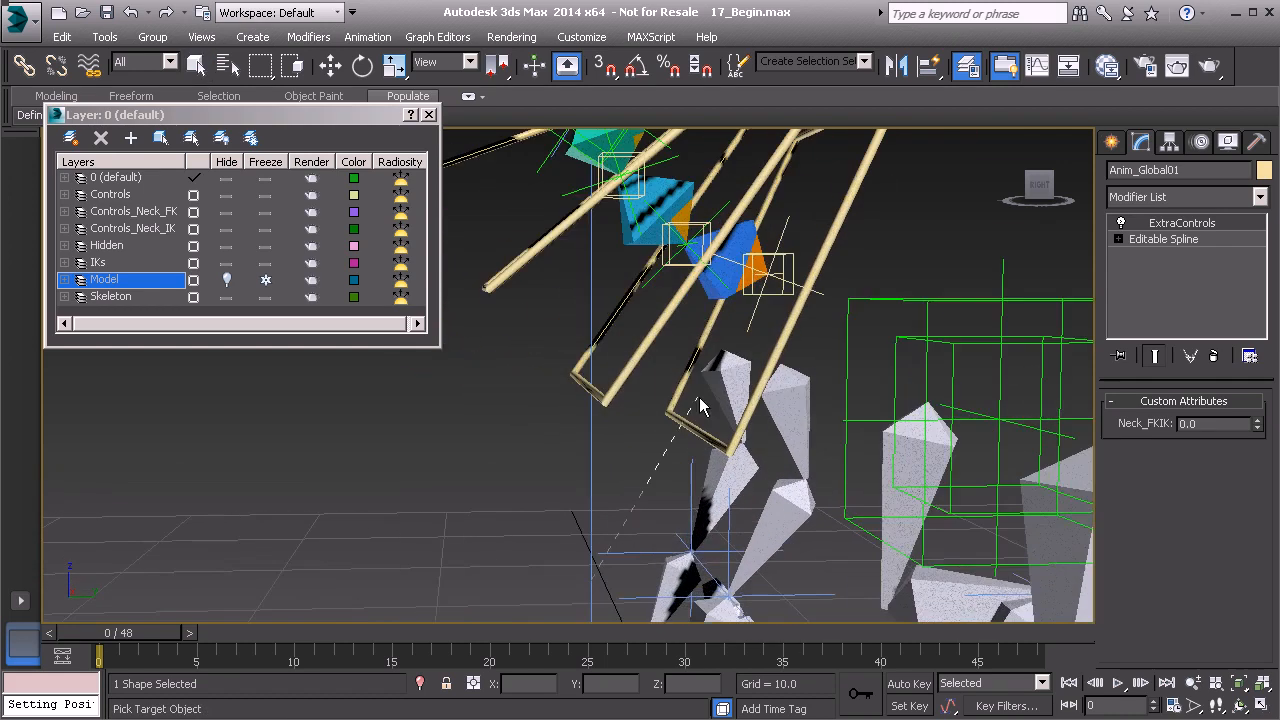
key(F3)
mouse_move(652, 422)
middle_down()
mouse_move(614, 468)
mouse_move(645, 470)
middle_up()
scroll(651, 409, up, 3)
scroll(629, 406, up, 3)
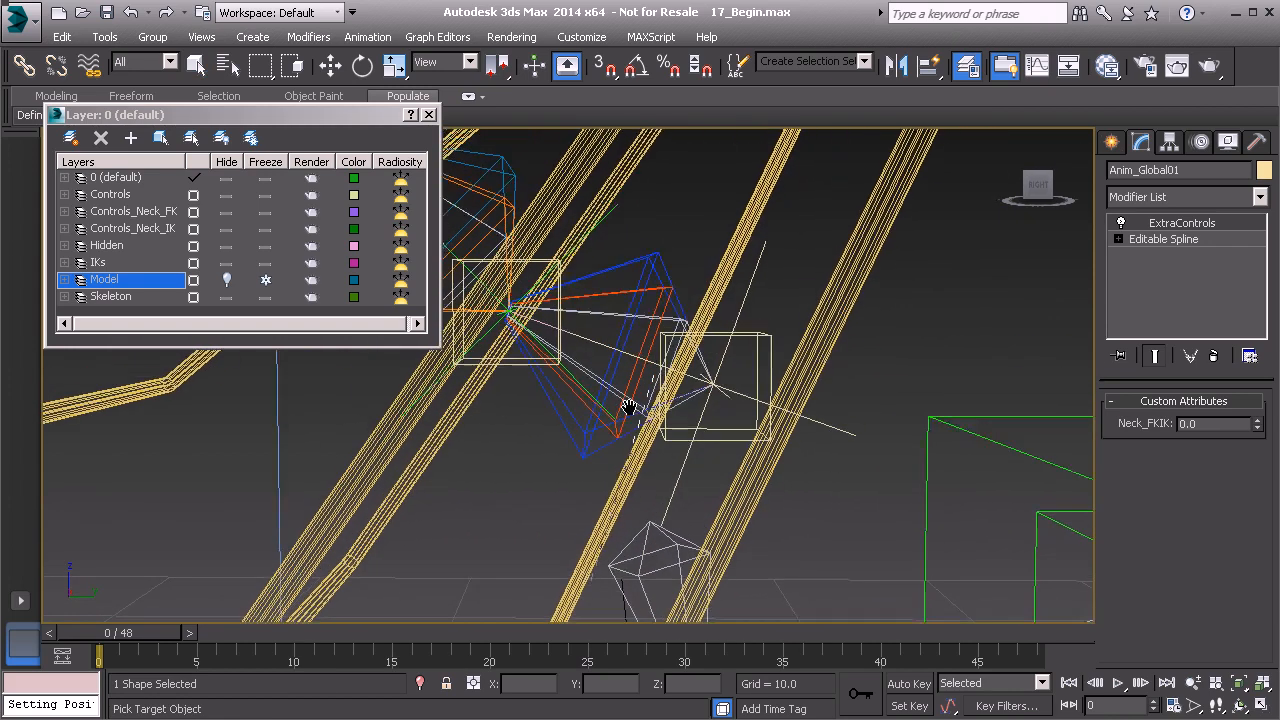
click(590, 323)
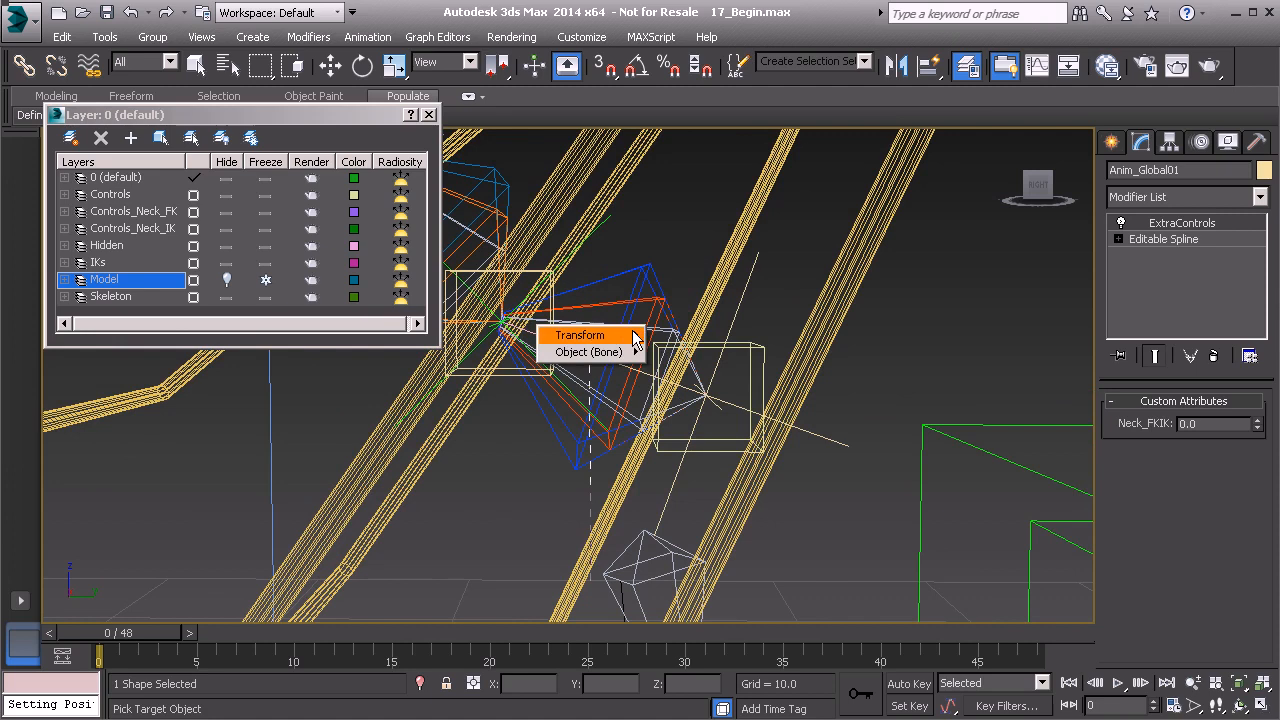
mouse_move(628, 335)
mouse_move(685, 352)
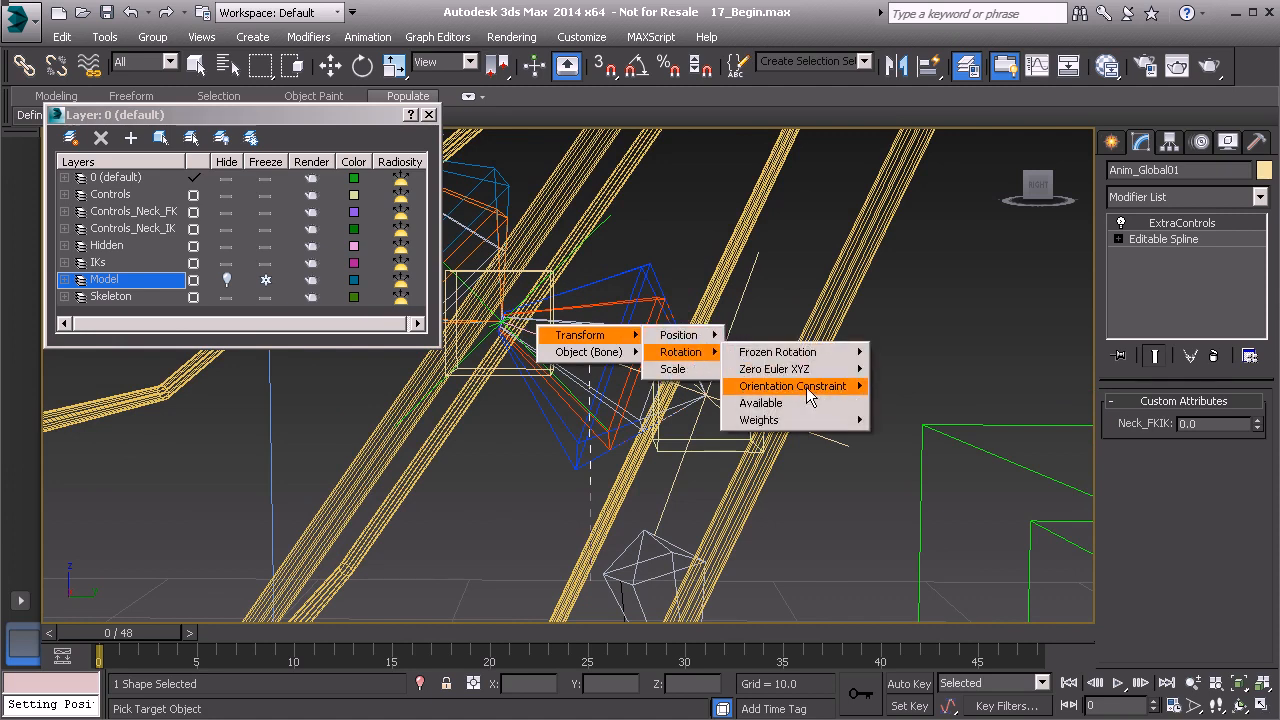
mouse_move(807, 390)
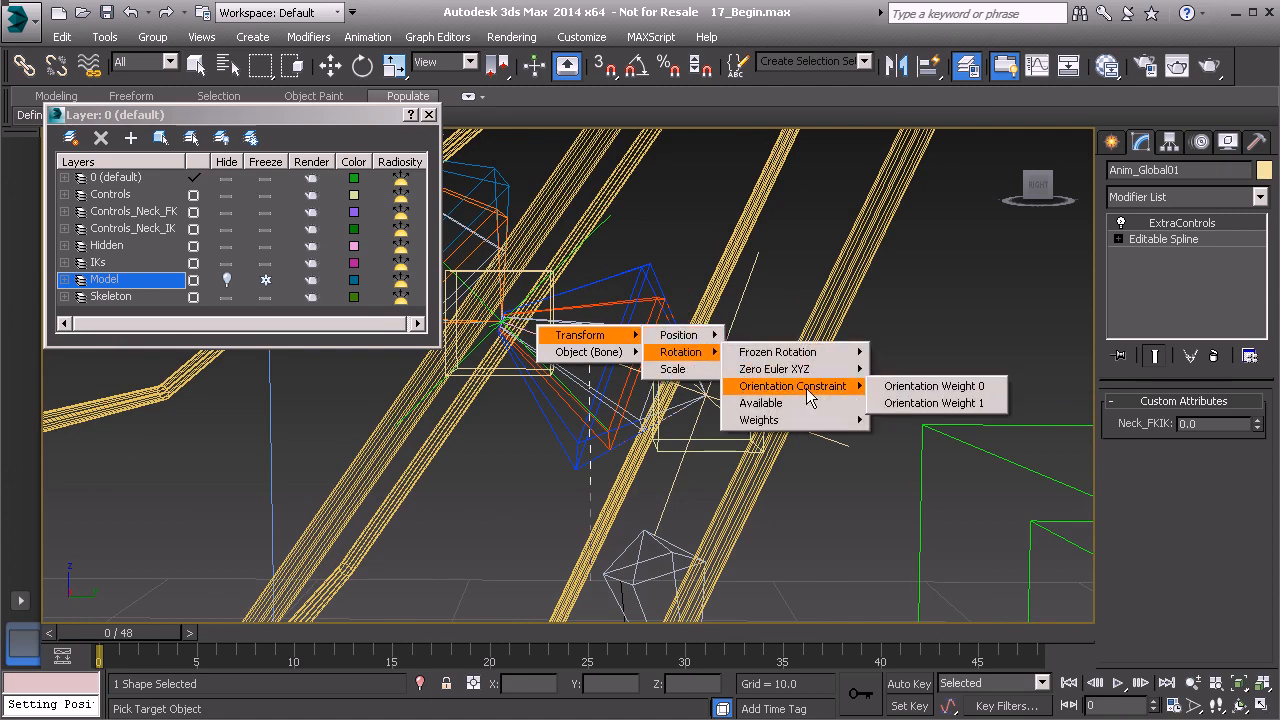
click(942, 408)
Connect Neck_FKIK to Bn_Neck_A01's Orientation Weight 1 with one-way control from the attribute to the weight
drag(714, 459, 374, 36)
click(592, 376)
click(600, 461)
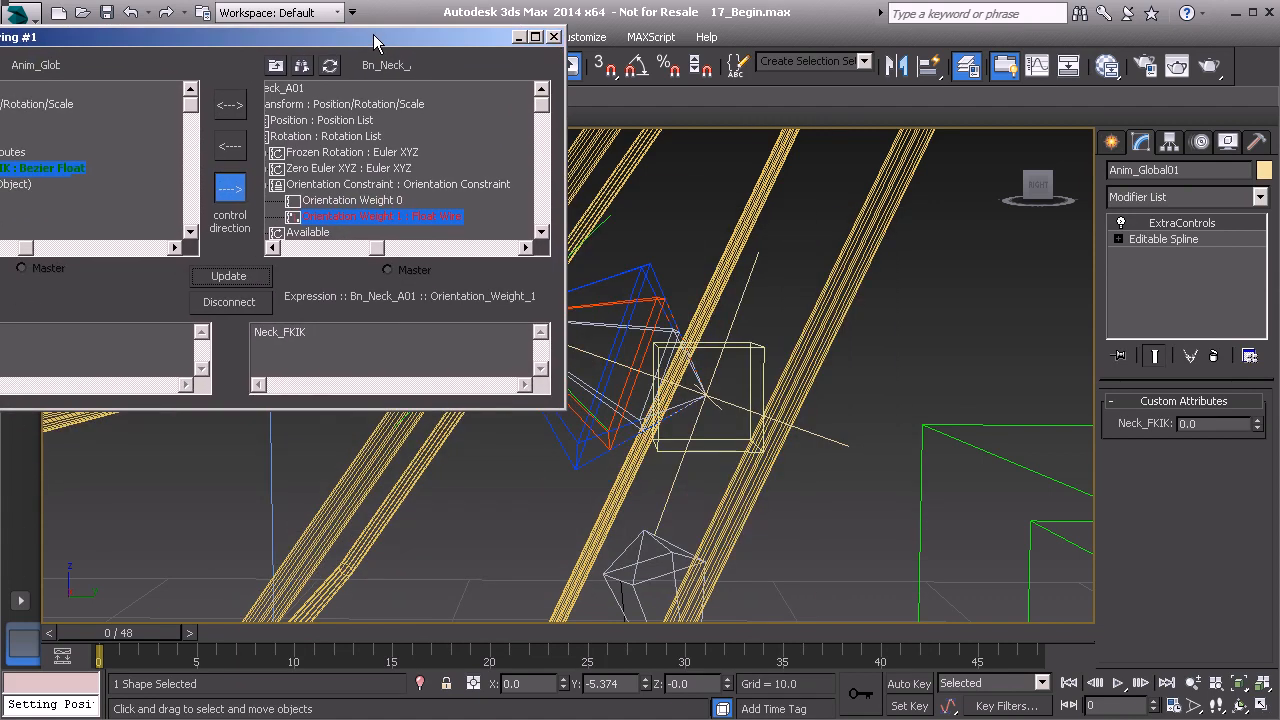
Wire Neck_FKIK one-way to Bn_Neck_A01's Orientation Weight 0 as well
click(362, 202)
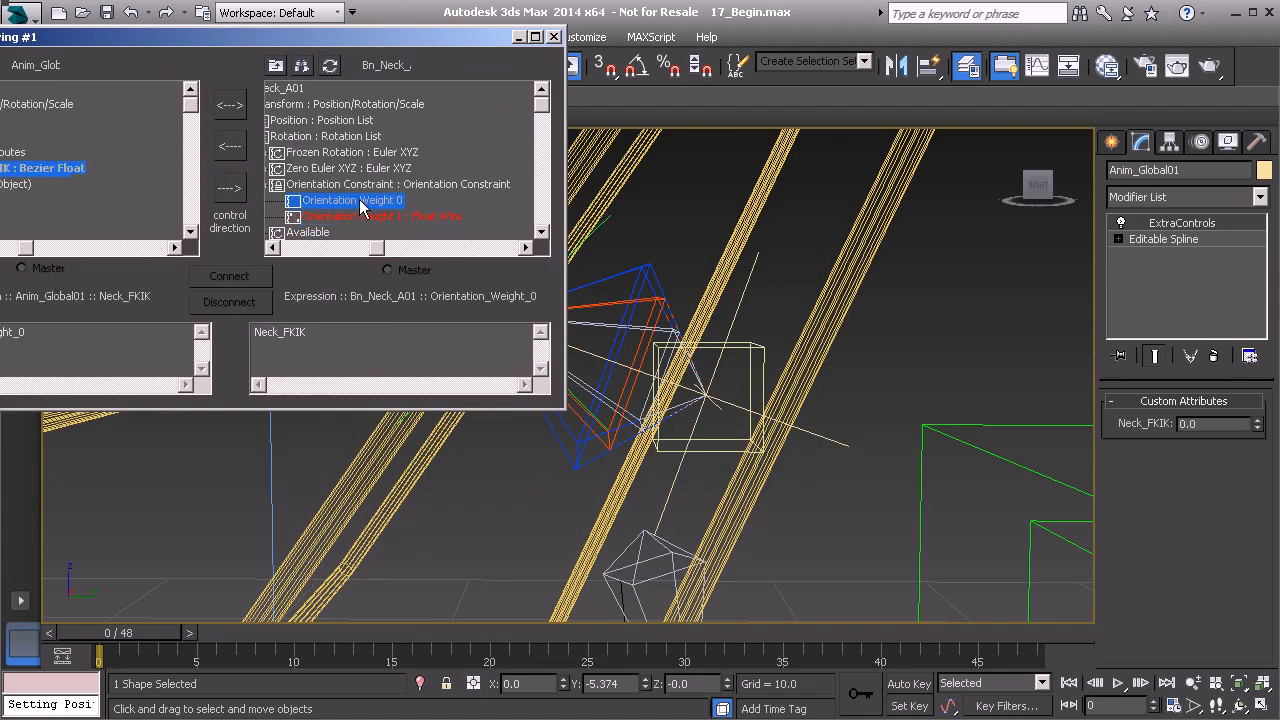
click(240, 193)
click(240, 277)
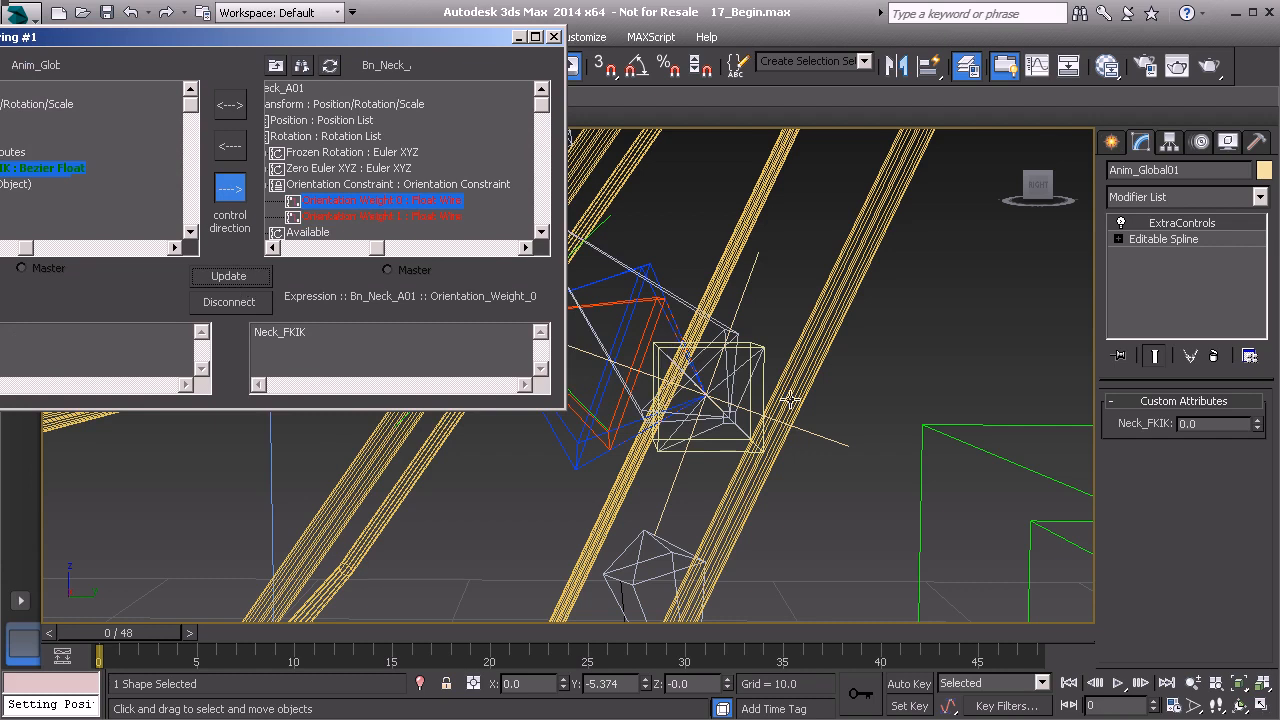
Set the wiring expression of Bn_Neck_A01's Orientation Weight 0 to 1 - Neck_FKIK and update the connection
alt+middle_drag(835, 431, 767, 431)
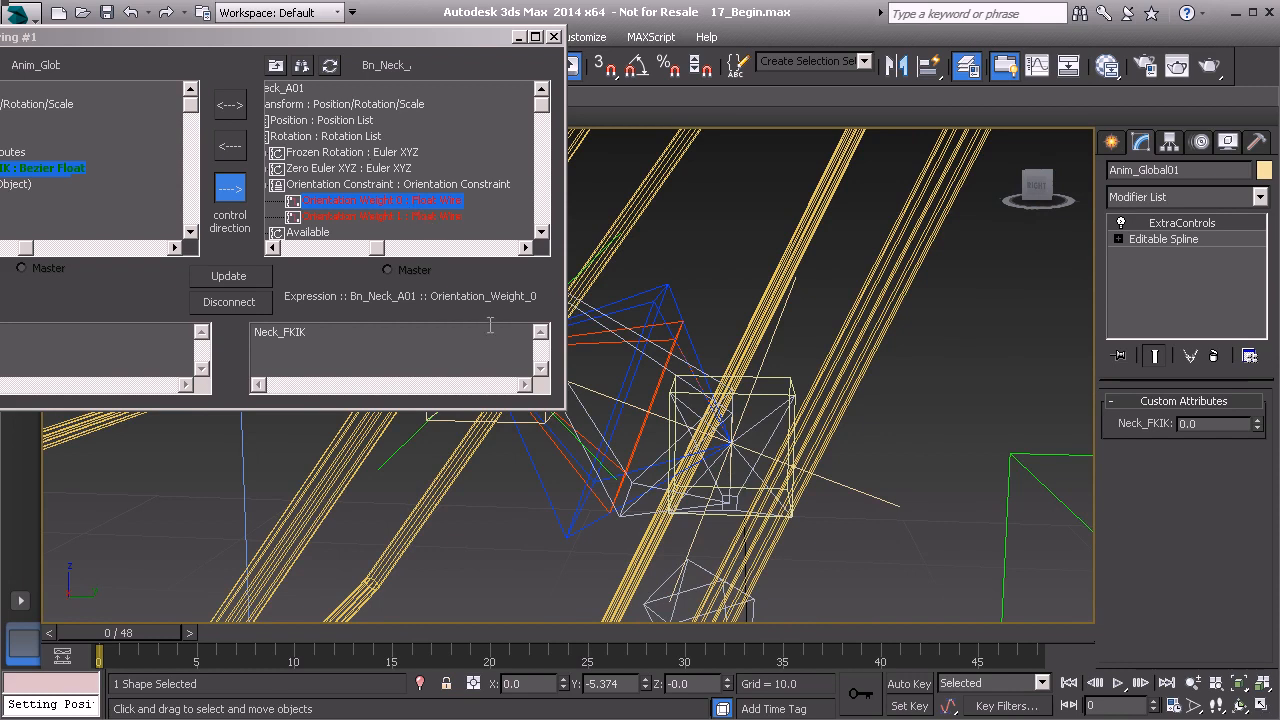
drag(346, 42, 550, 95)
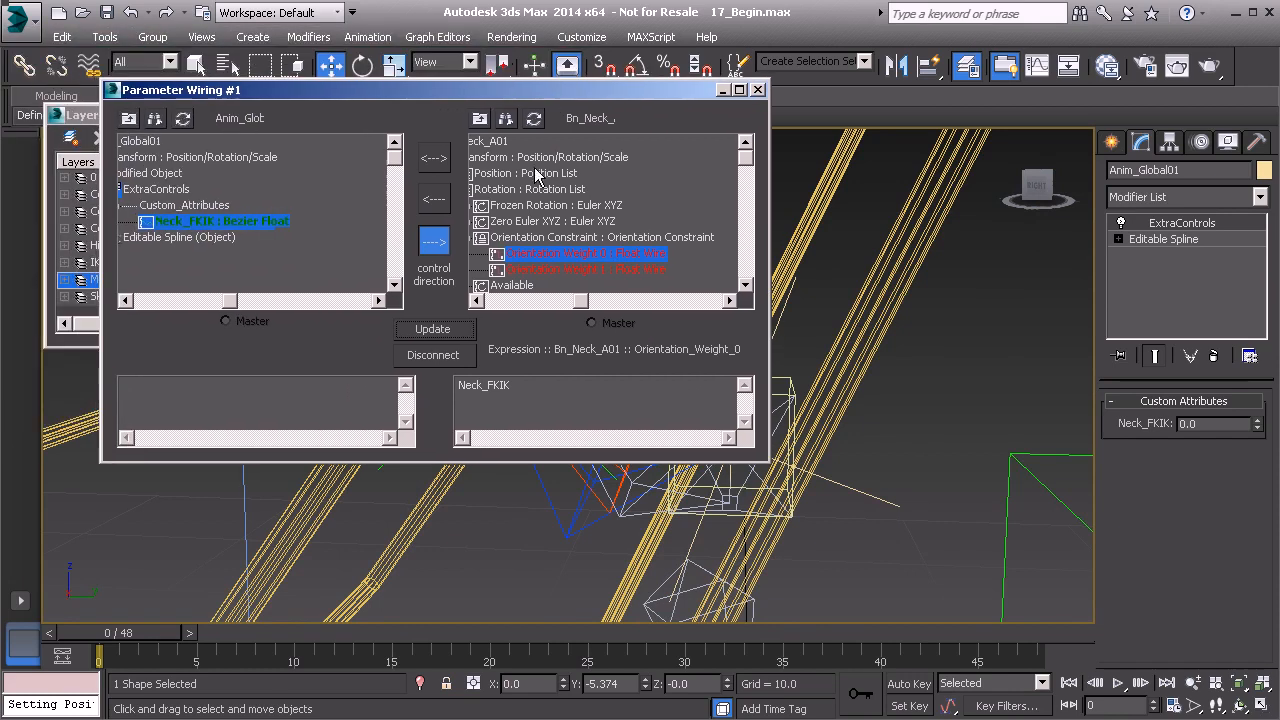
click(460, 390)
text(1 -)
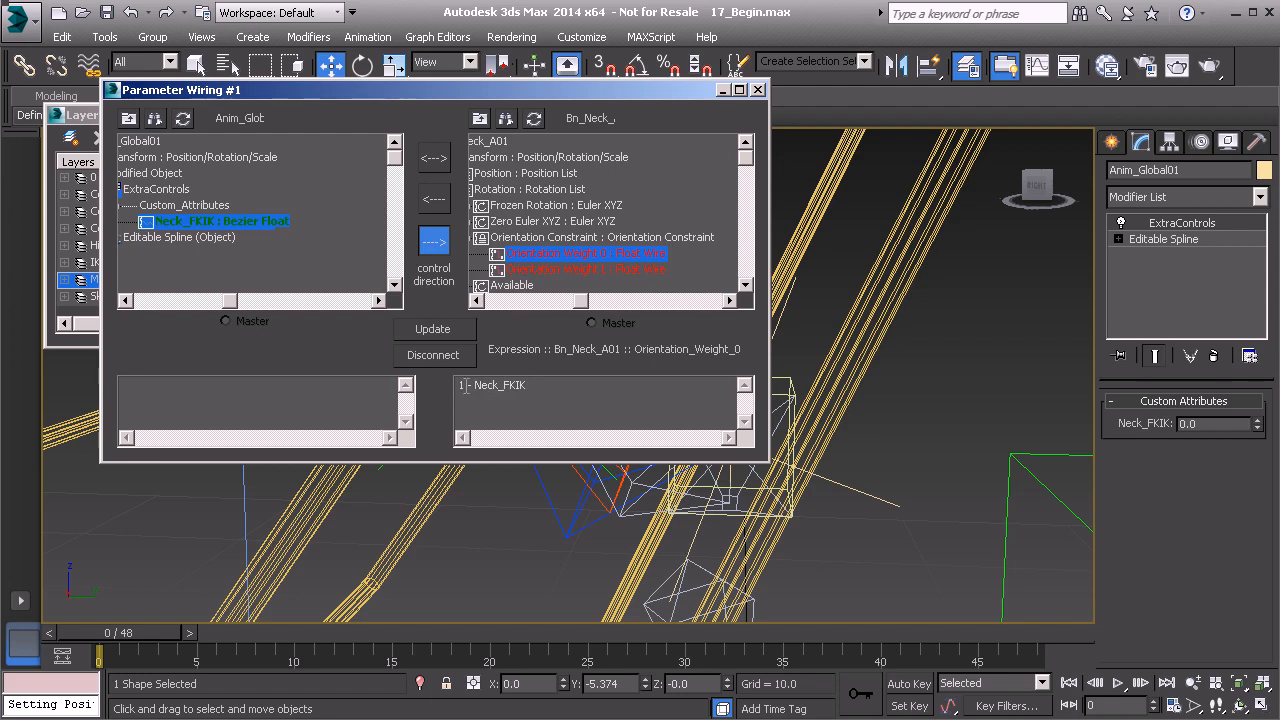
click(433, 329)
Select the next neck bone, Bn_Neck_B01, and load it as the target object in Parameter Wiring
drag(600, 92, 604, 510)
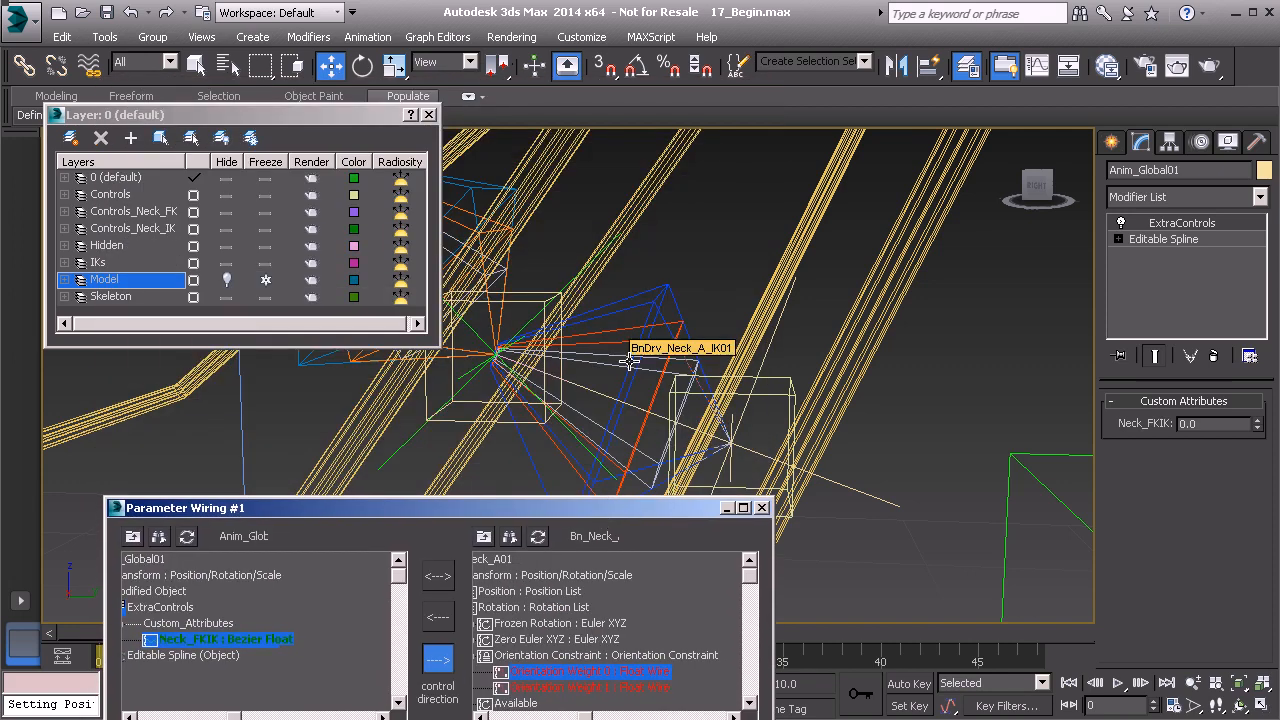
middle_drag(590, 346, 670, 390)
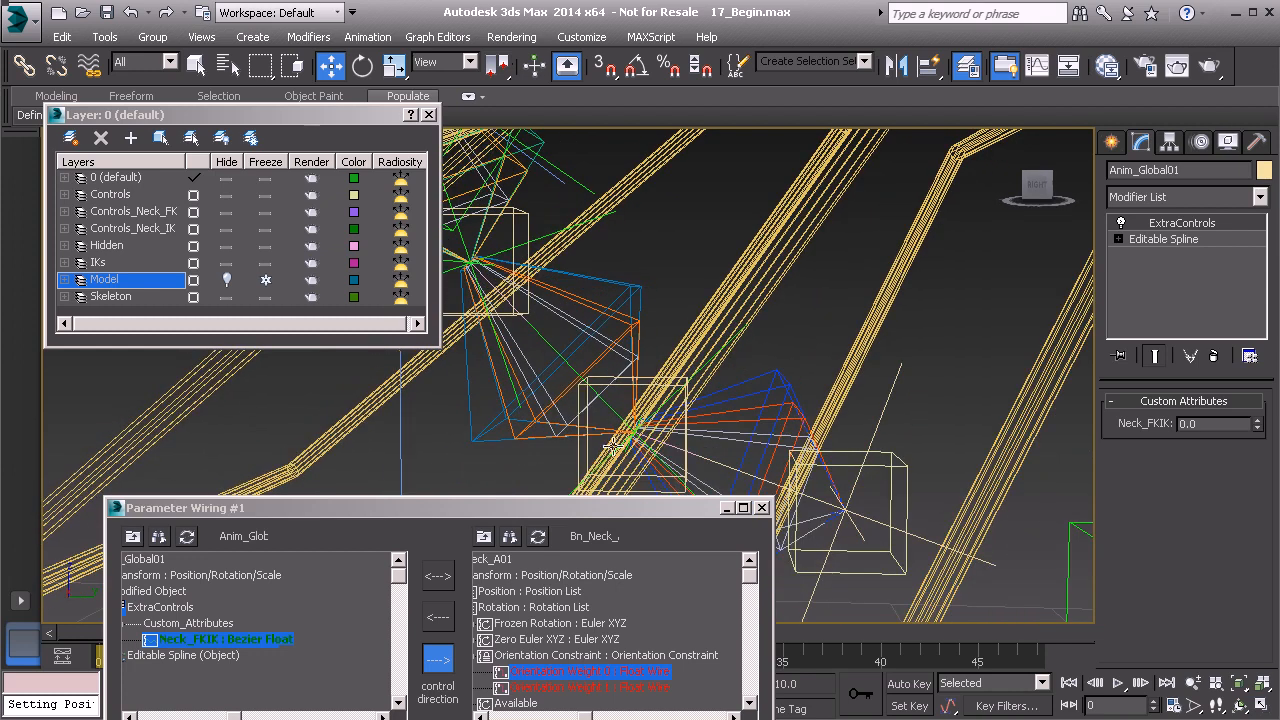
drag(576, 508, 602, 362)
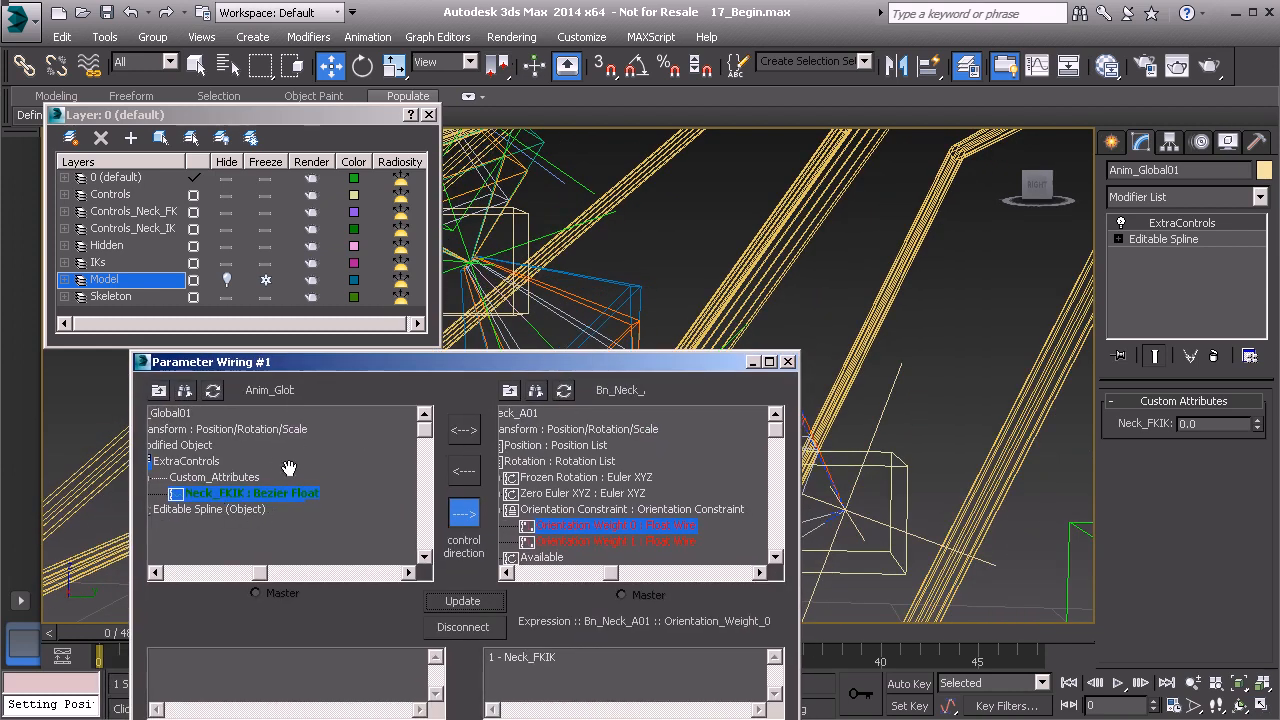
drag(495, 361, 479, 487)
middle_drag(653, 391, 715, 345)
click(625, 274)
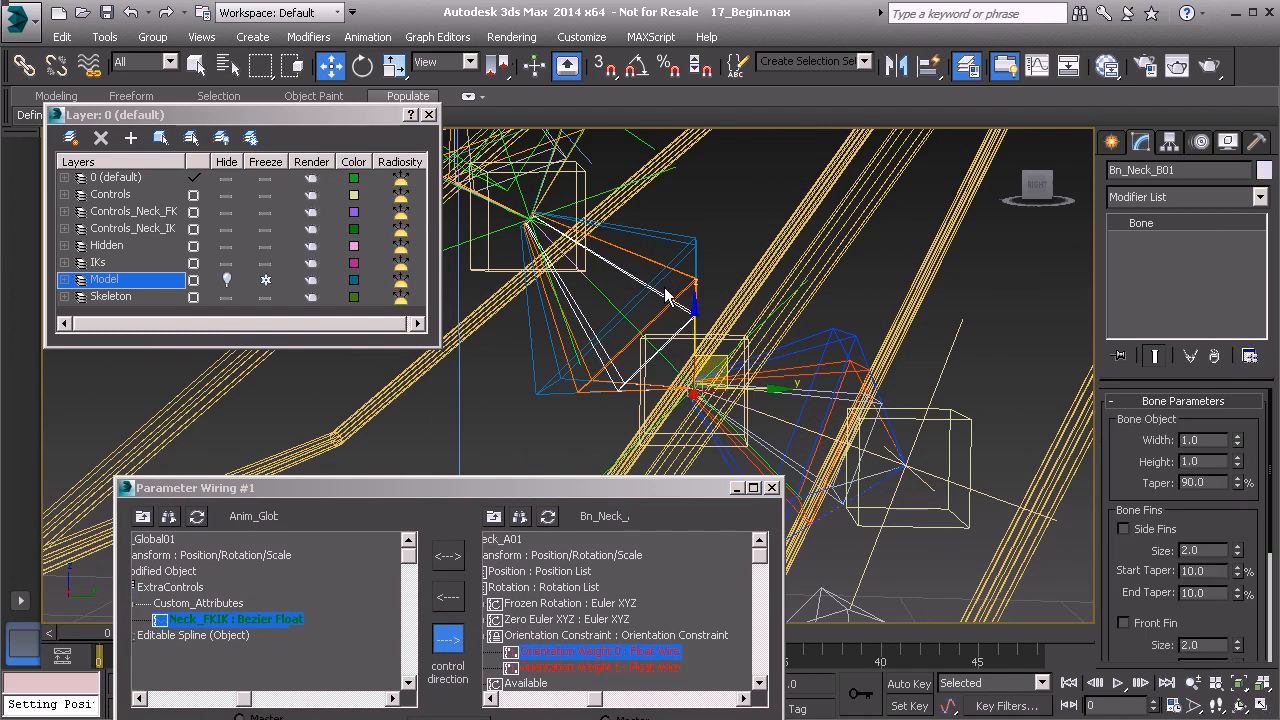
drag(600, 490, 618, 380)
click(565, 394)
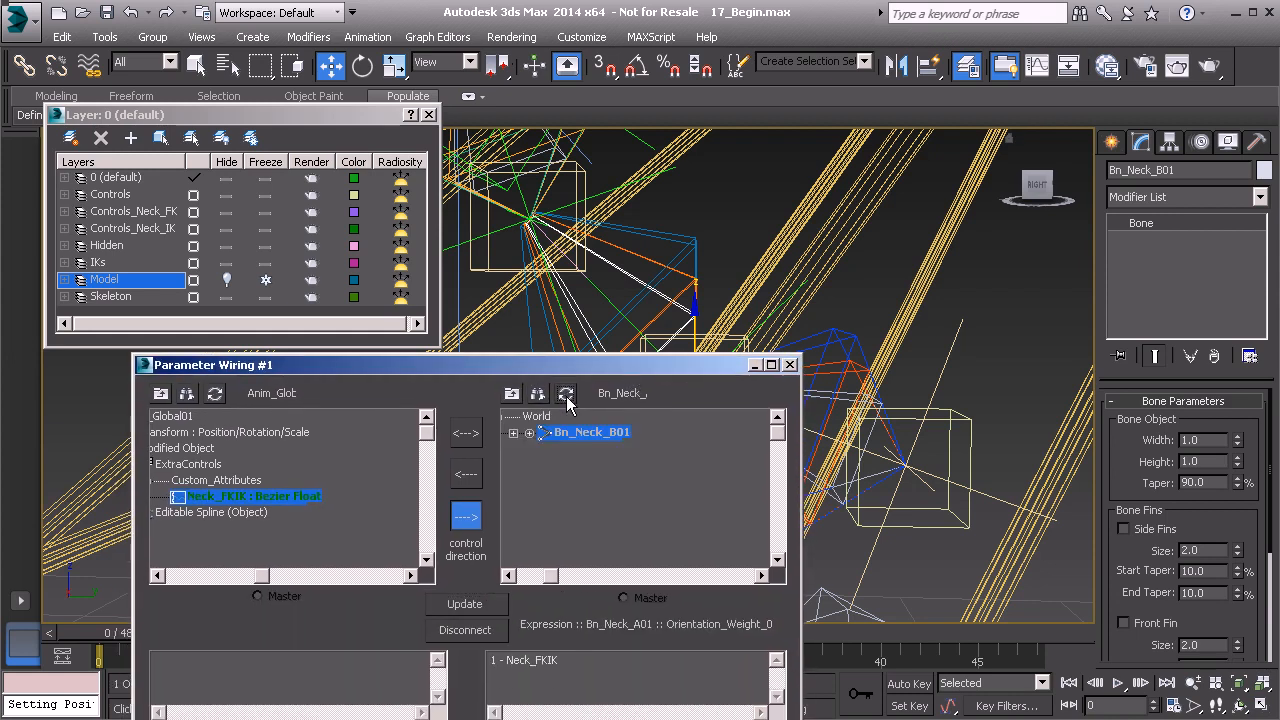
Wire Neck_FKIK one-way to Orientation Weight 1 in Bn_Neck_B01's orientation constraint
click(530, 433)
click(545, 448)
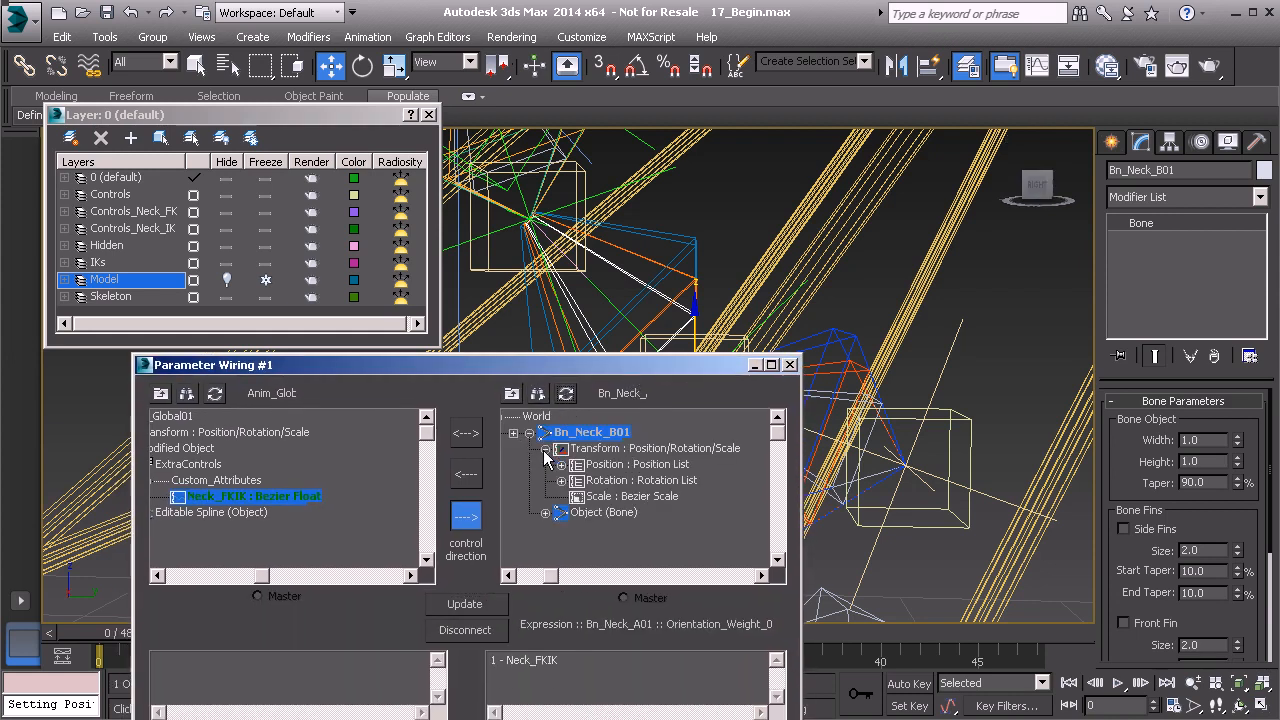
click(561, 480)
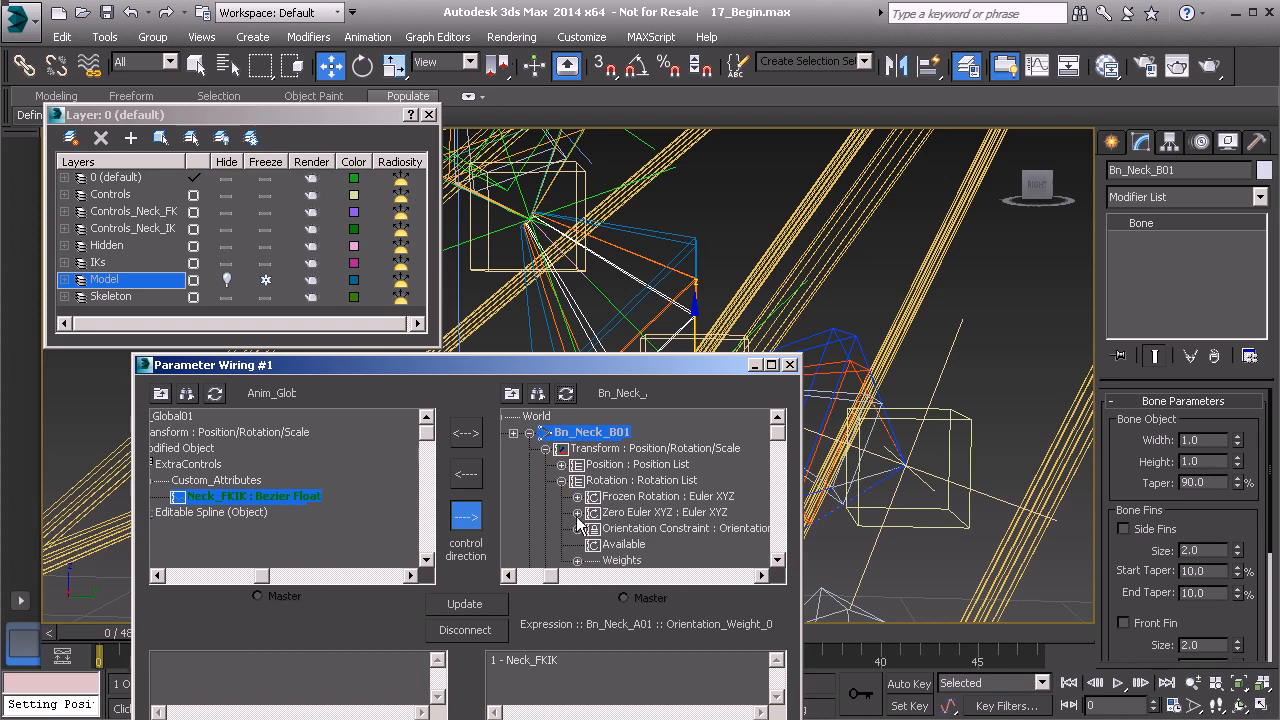
click(577, 528)
drag(662, 366, 652, 258)
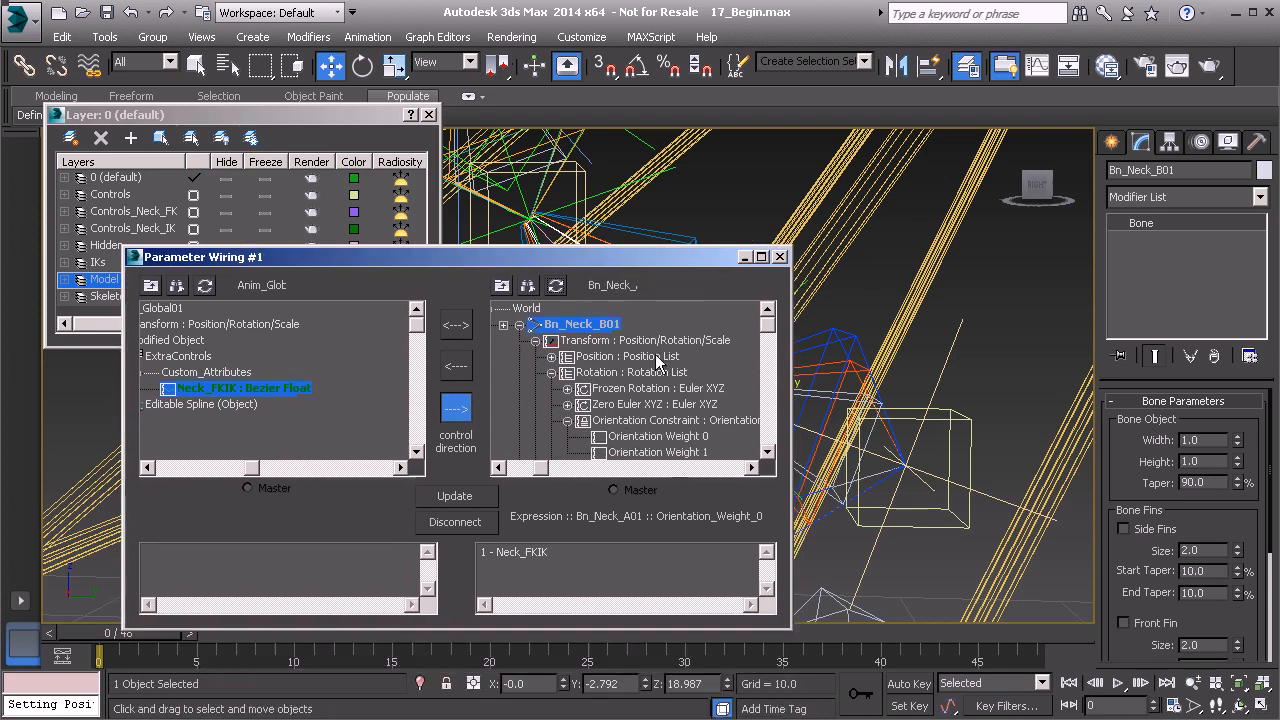
click(658, 452)
click(456, 408)
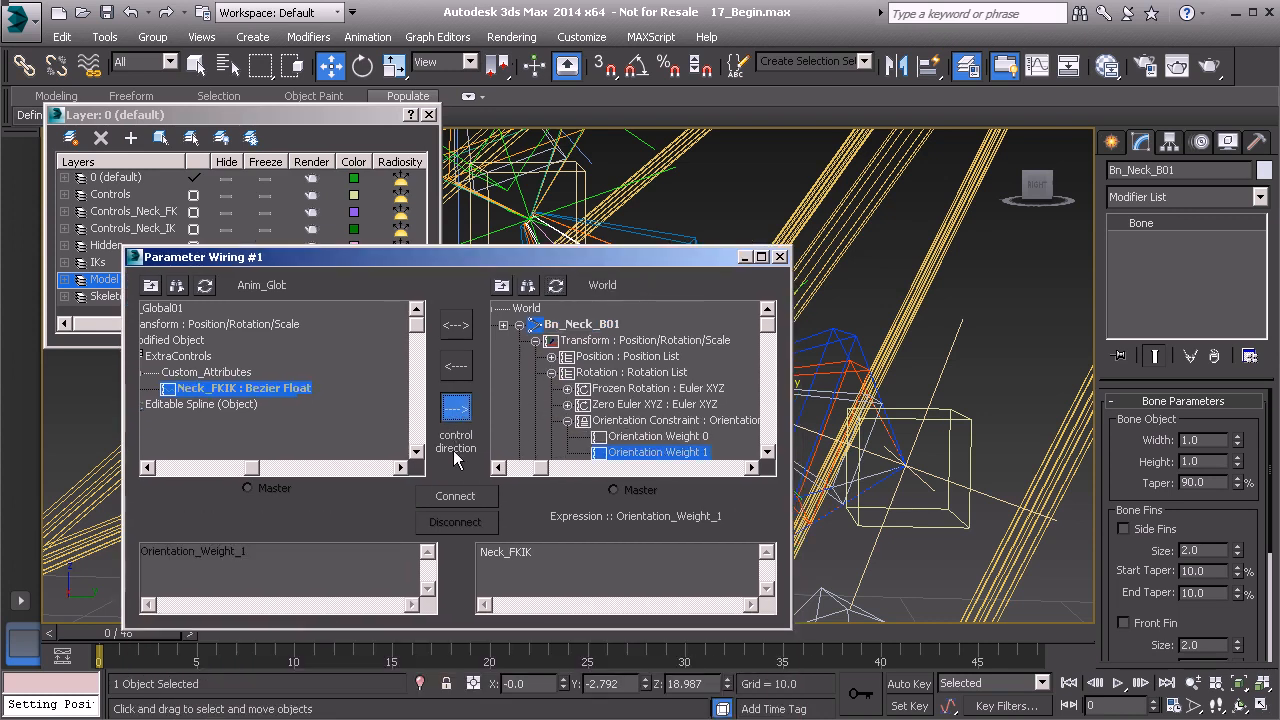
click(455, 496)
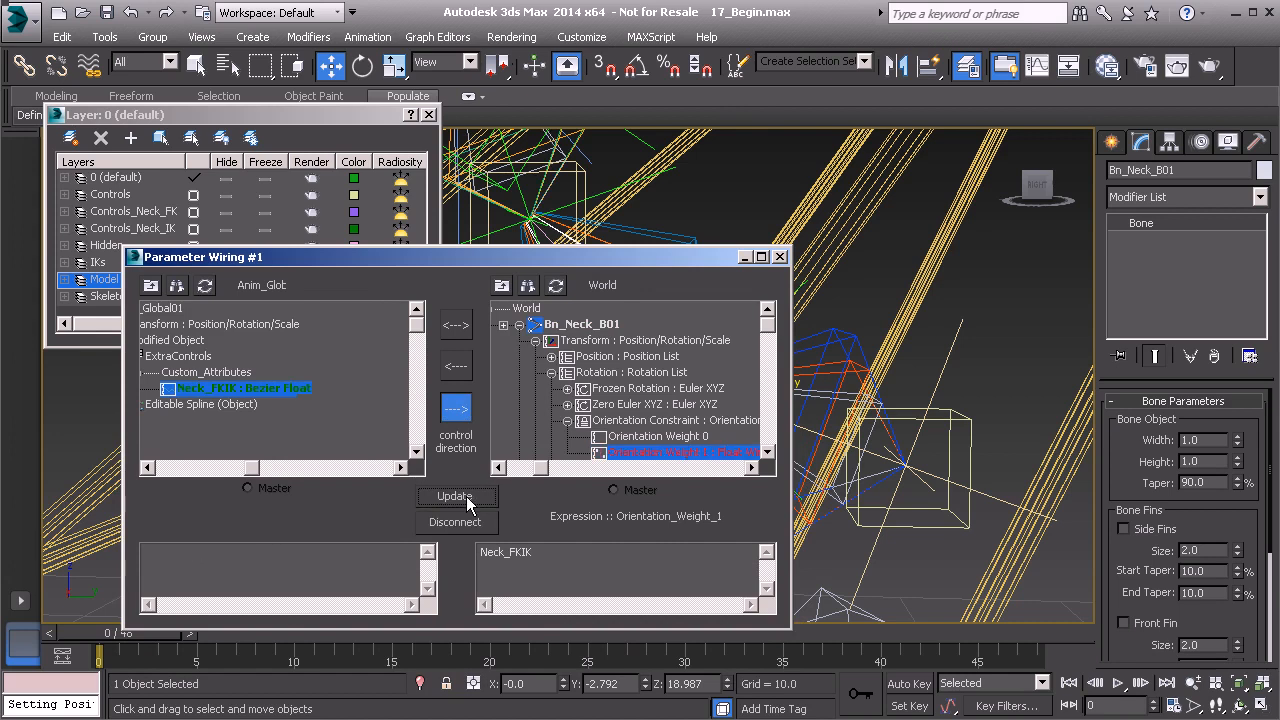
Wire Neck_FKIK one-way to Bn_Neck_B01's Orientation Weight 0 with the expression 1 - Neck_FKIK
click(694, 437)
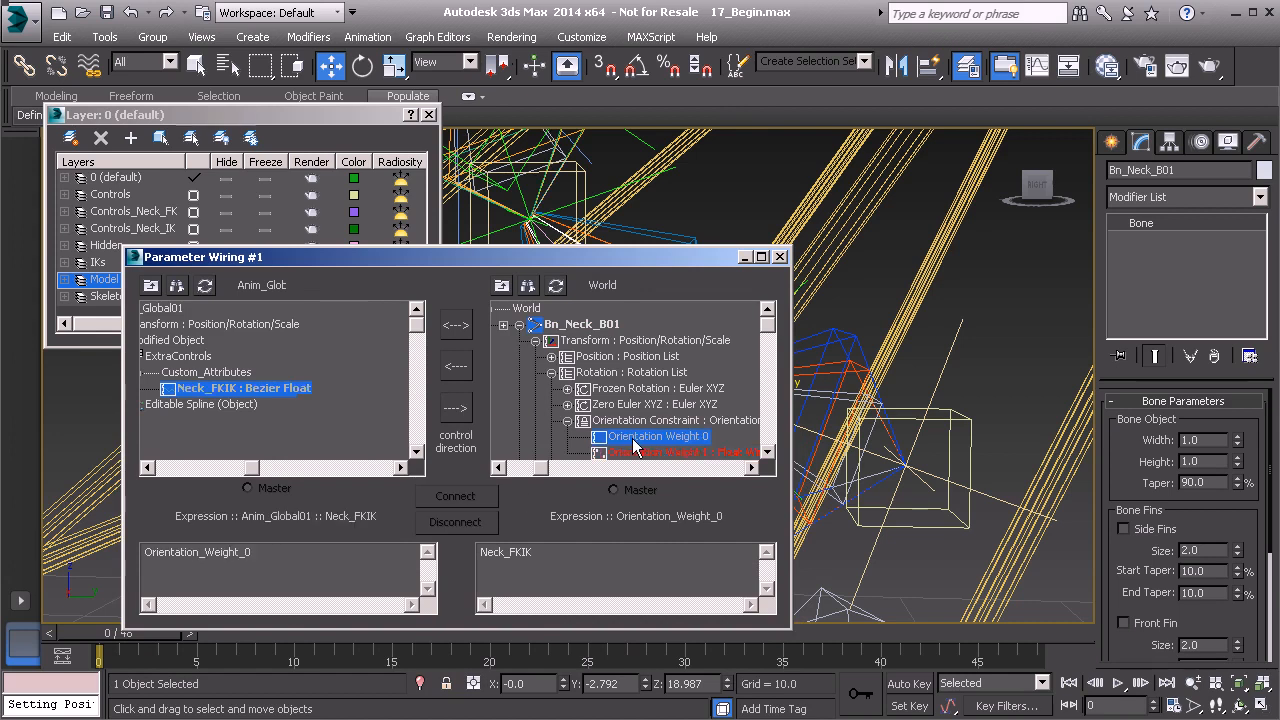
click(489, 553)
text(1 -)
click(456, 408)
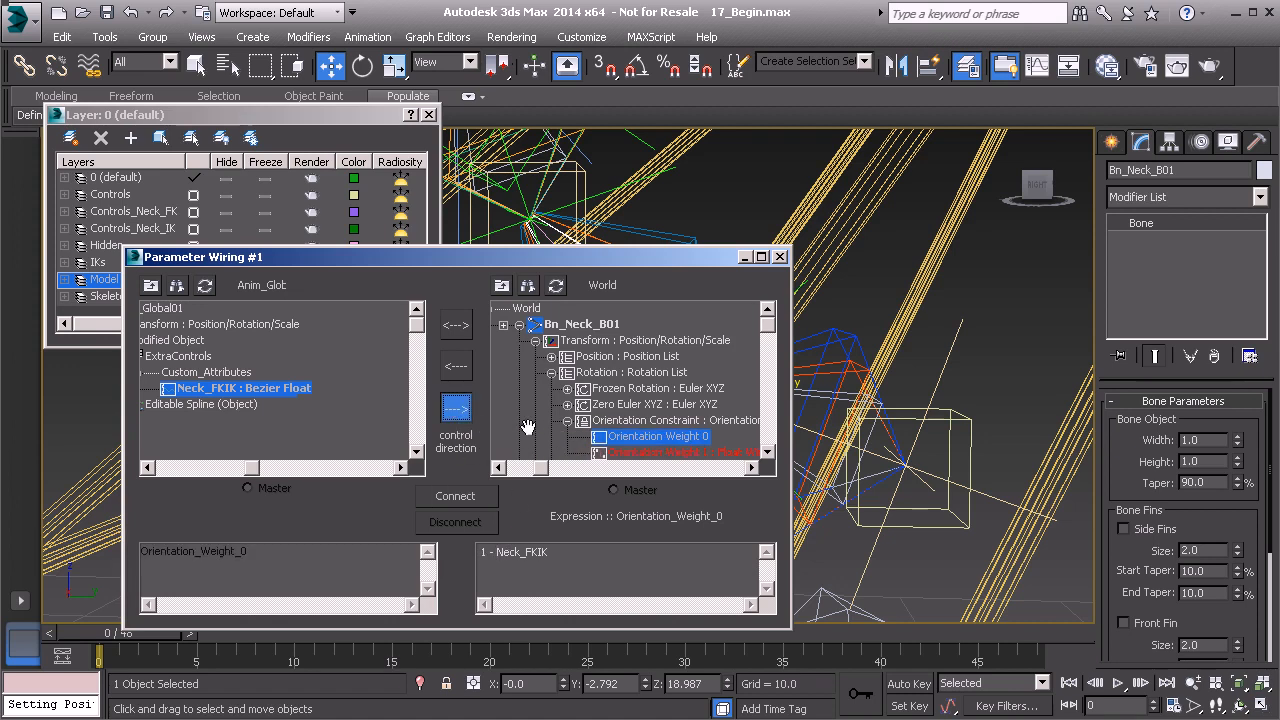
click(440, 496)
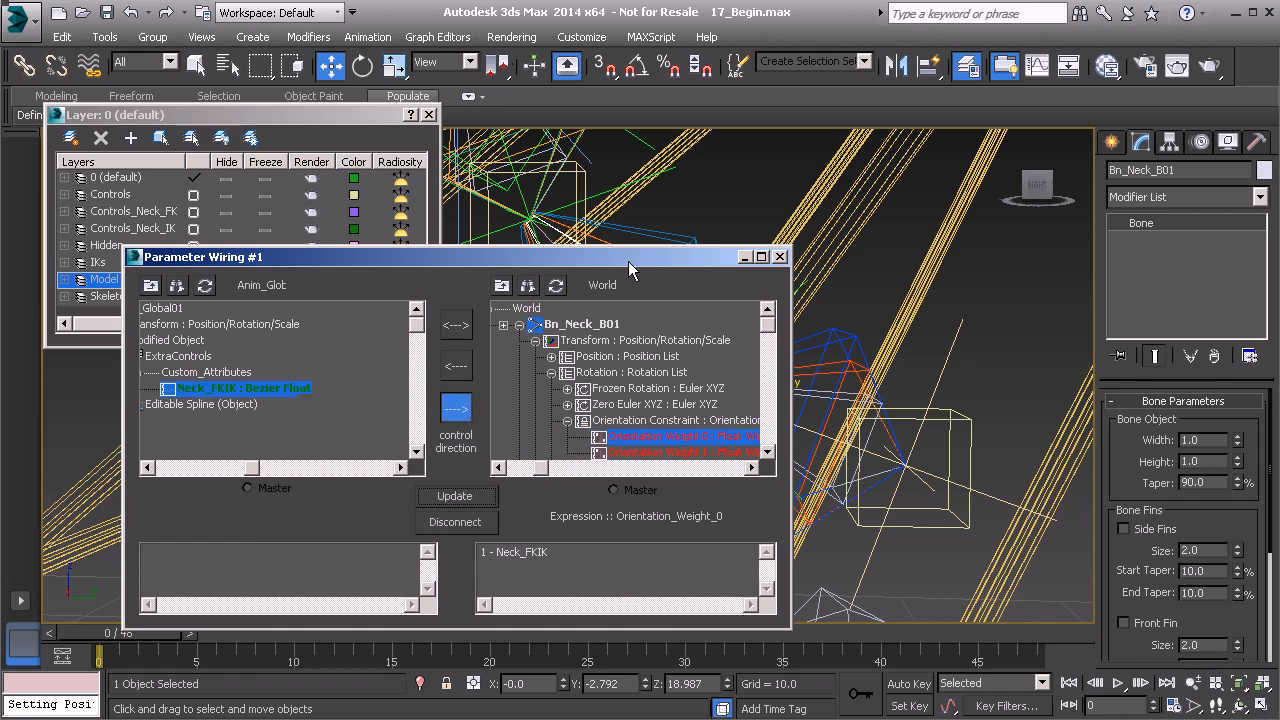
Load the head bone Bn_Head01 as the wiring target and expand its Position Constraint weights
drag(618, 252, 619, 268)
alt+middle_drag(670, 380, 583, 138)
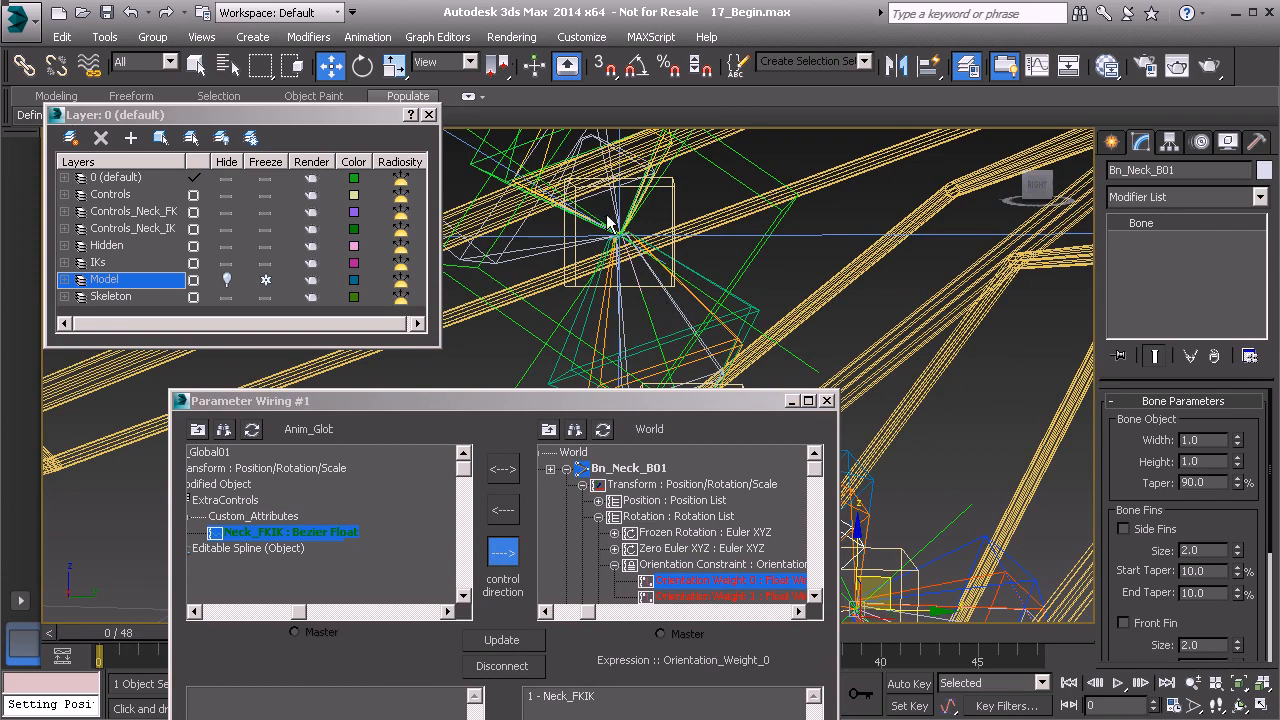
alt+middle_drag(607, 222, 609, 245)
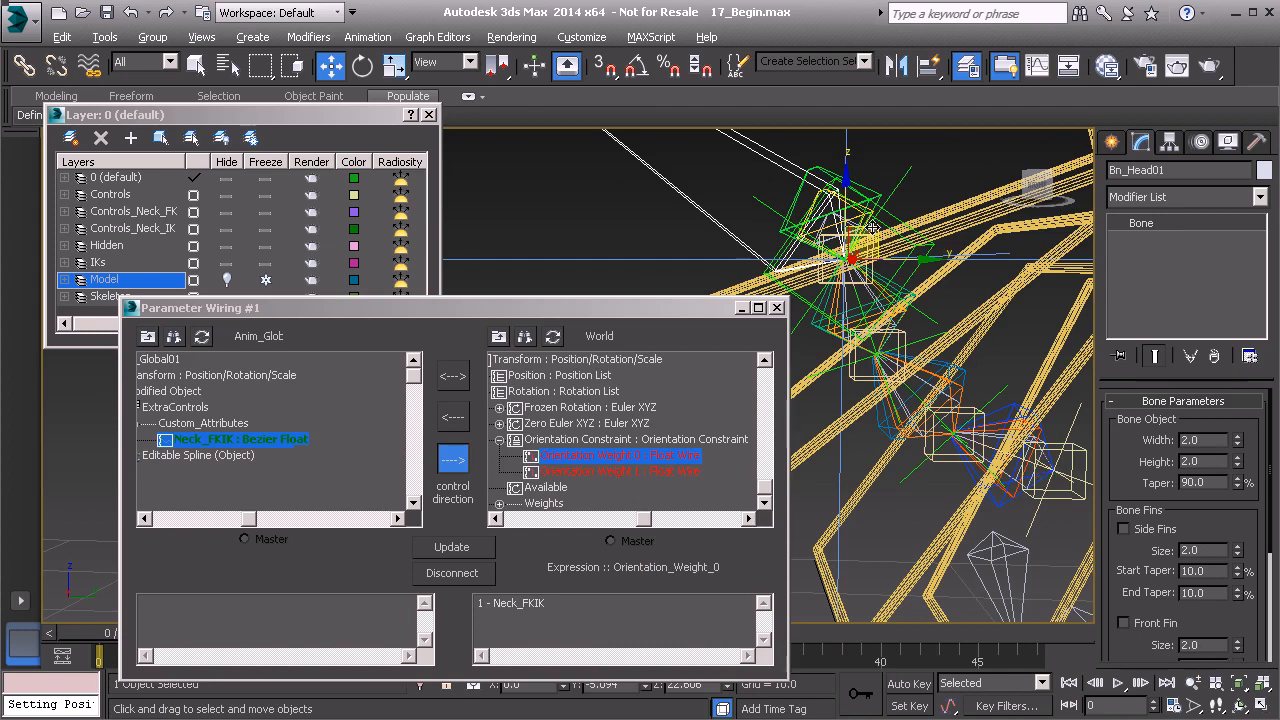
alt+middle_drag(874, 246, 783, 205)
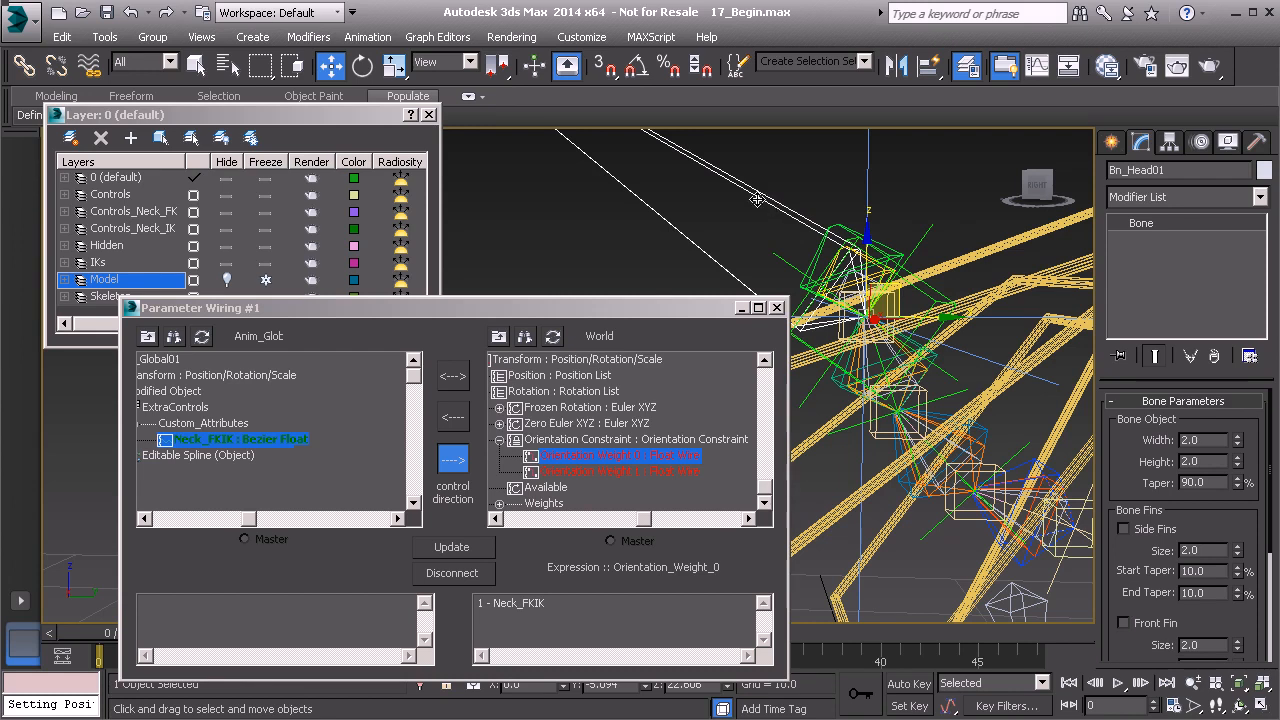
click(553, 336)
drag(604, 313, 643, 240)
click(555, 303)
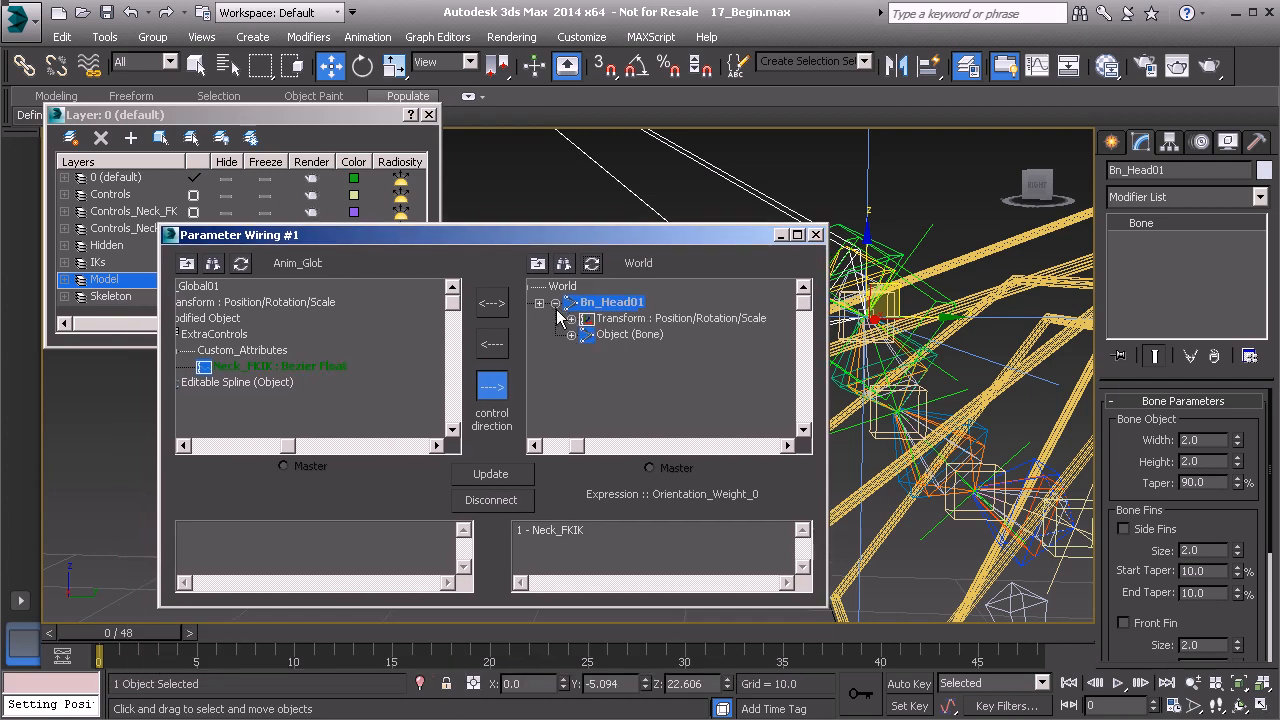
click(571, 318)
click(587, 334)
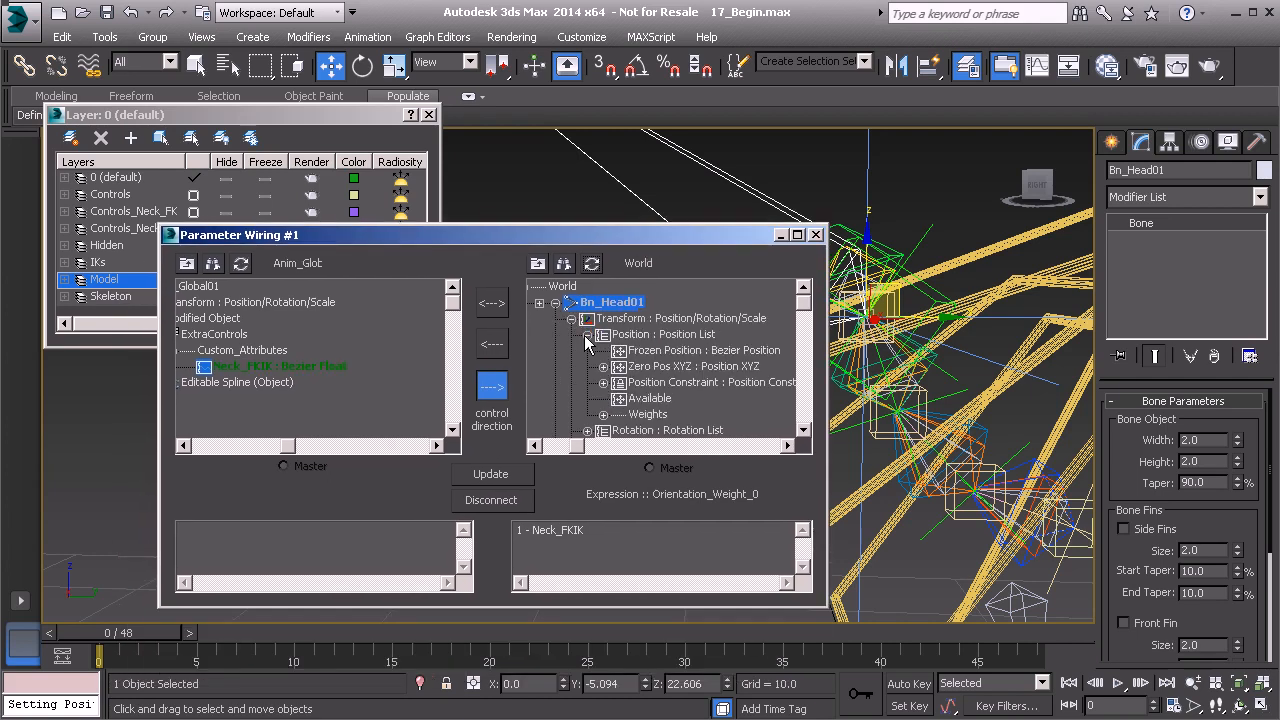
click(603, 383)
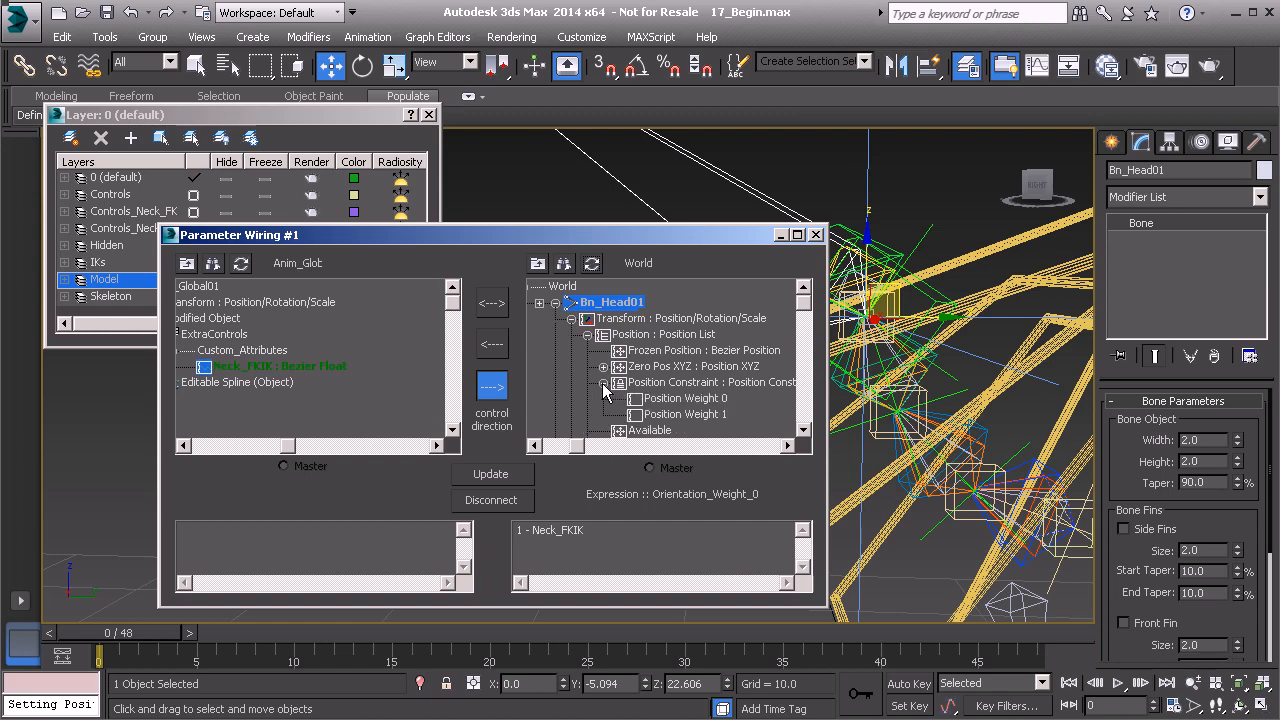
Connect Neck_FKIK to Bn_Head01's Position Weight 1 with one-way control from the attribute to the weight
click(688, 399)
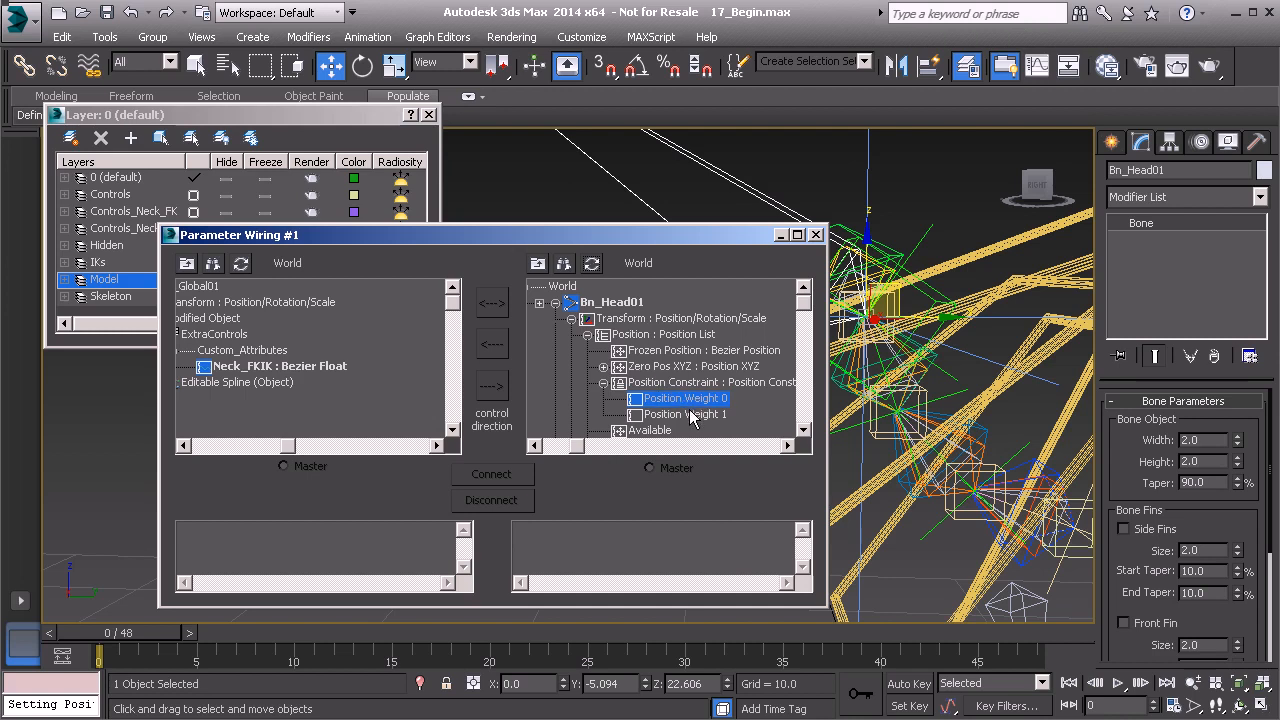
drag(706, 234, 699, 182)
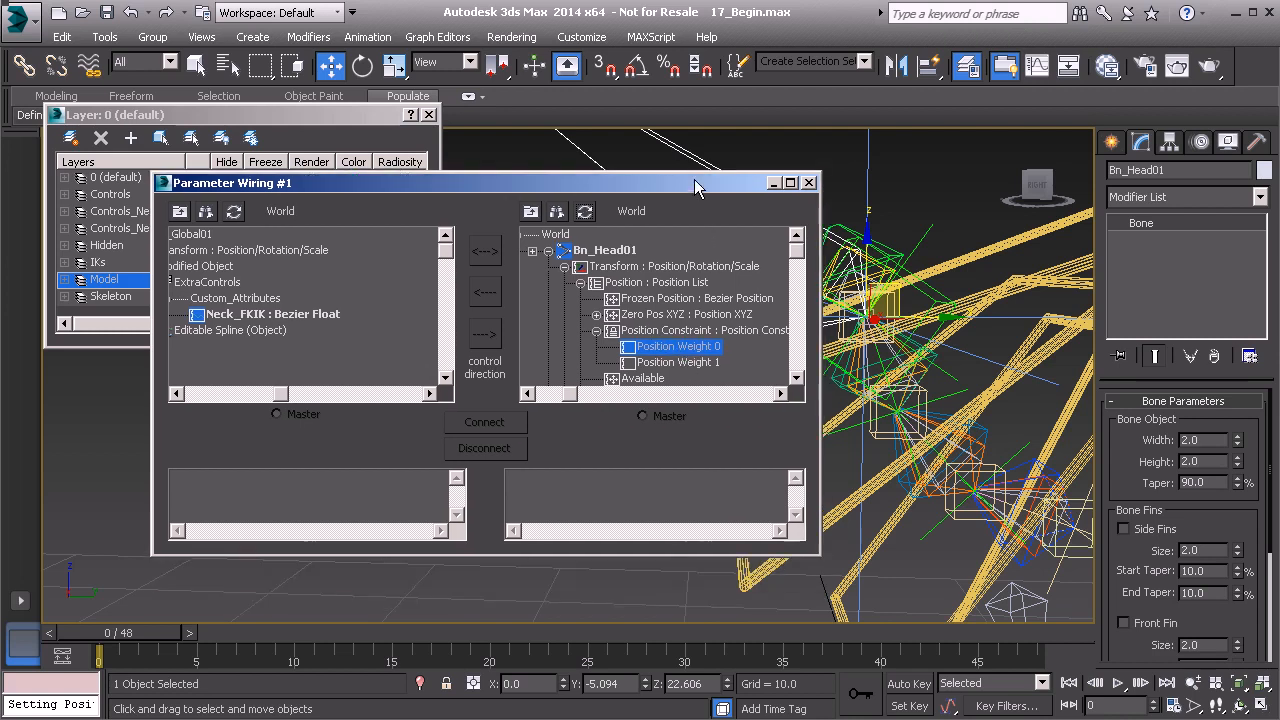
click(672, 362)
click(306, 314)
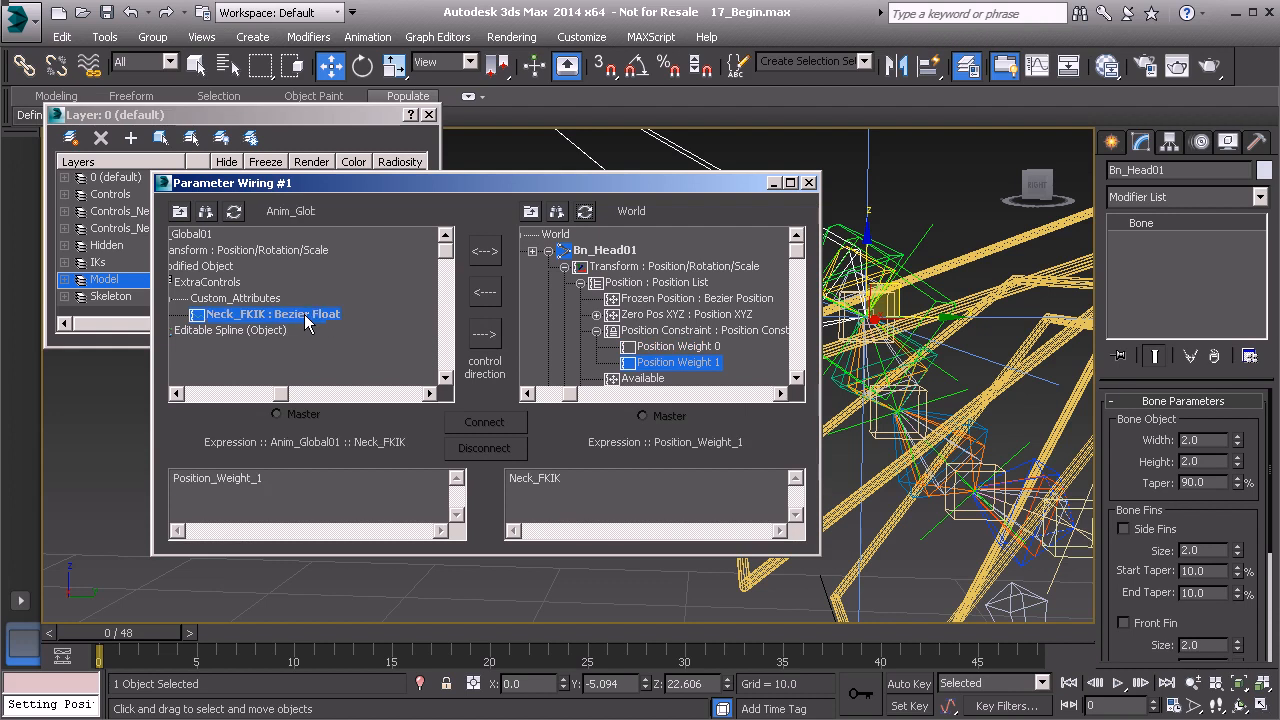
click(485, 334)
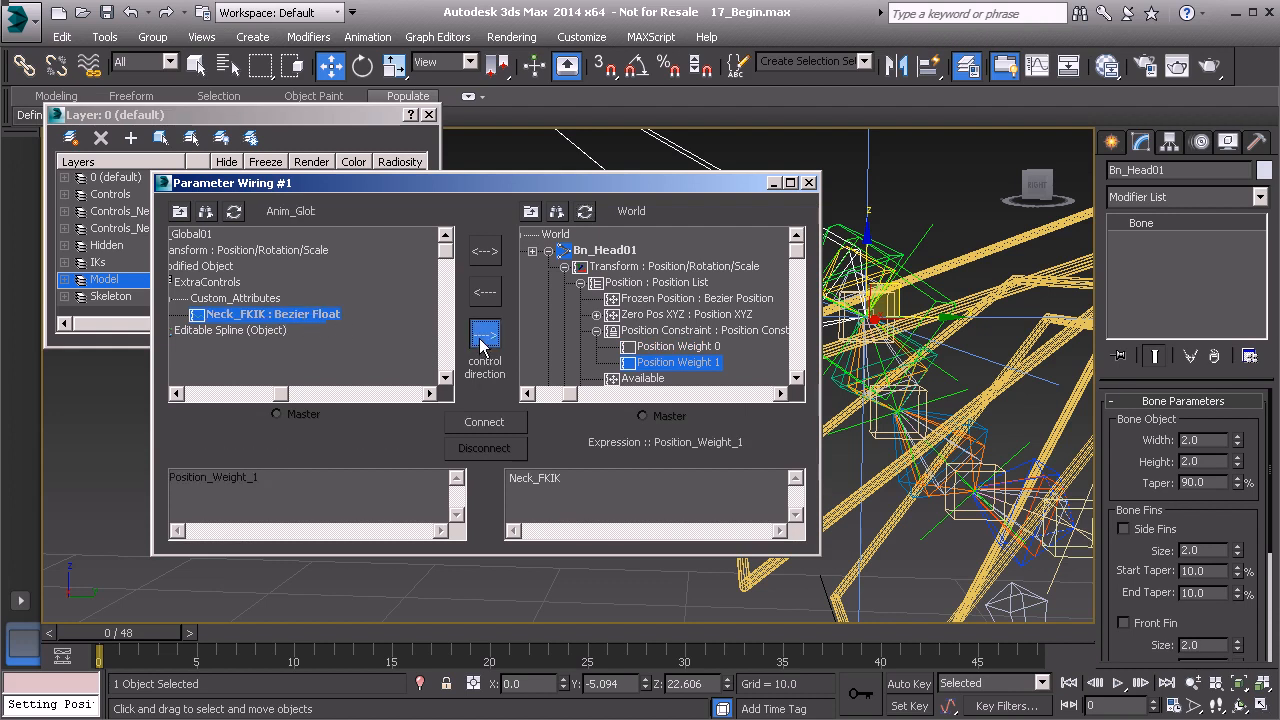
click(497, 422)
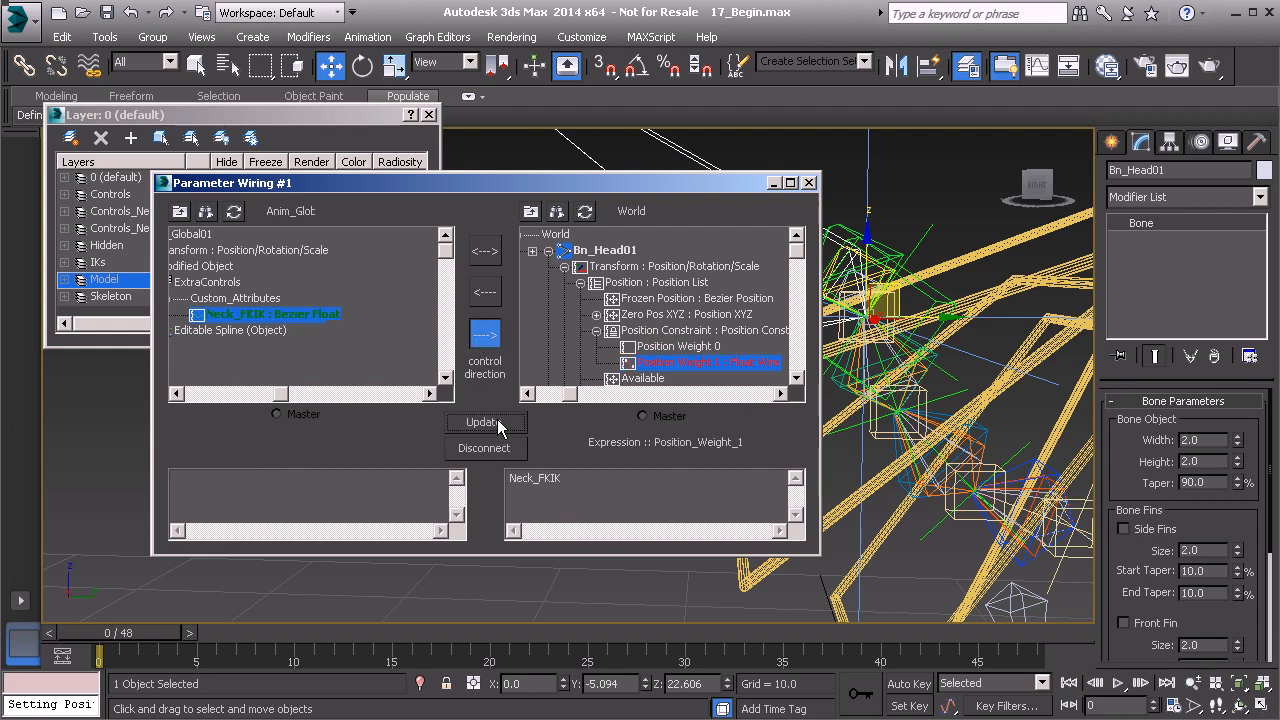
Wire Neck_FKIK one-way to Bn_Head01's Position Weight 0 with the expression 1 - Neck_FKIK
click(688, 348)
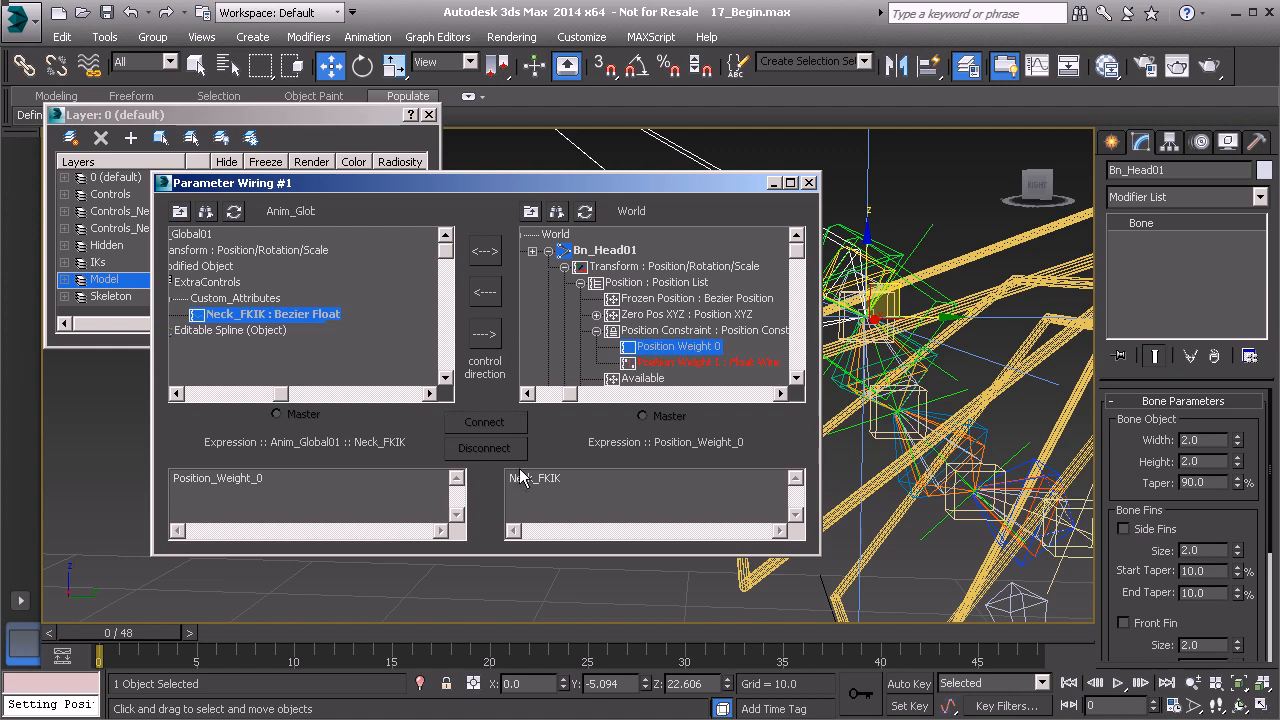
text(1 -)
click(484, 334)
click(497, 423)
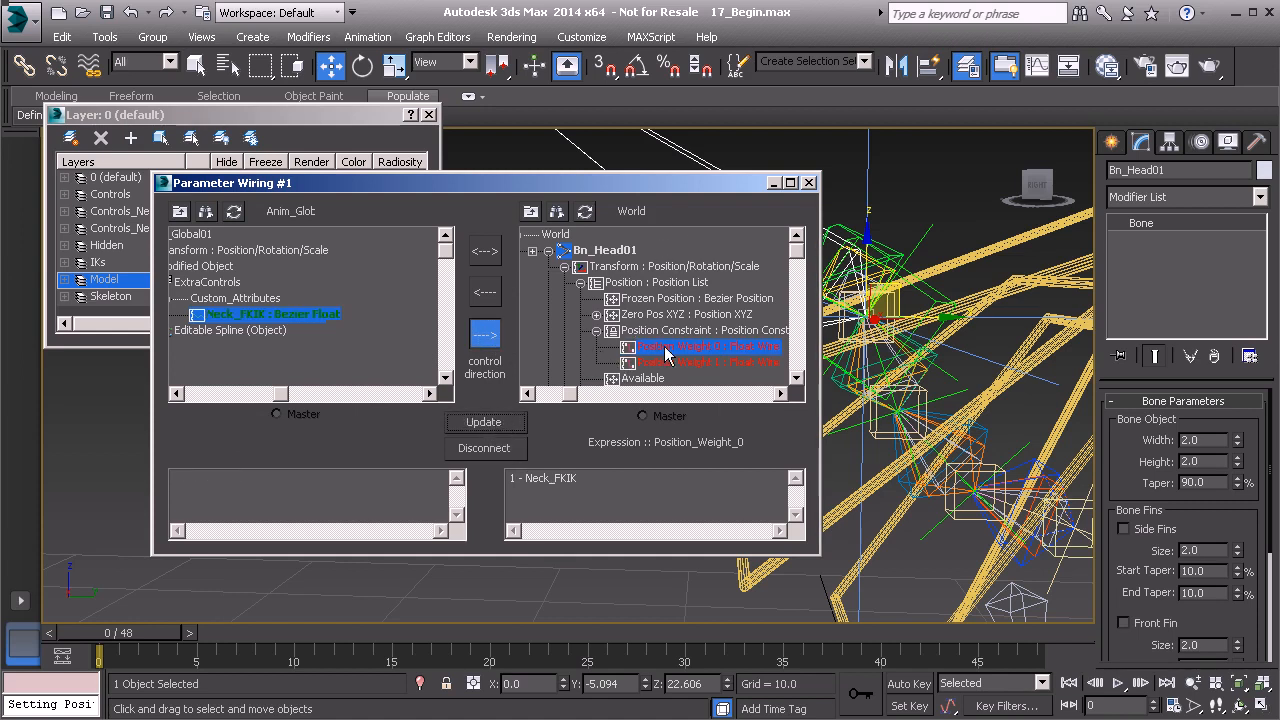
Enlarge the Parameter Wiring window and connect Neck_FKIK one-way to Orientation Weight 1 in Bn_Head01's orientation constraint
drag(797, 250, 797, 365)
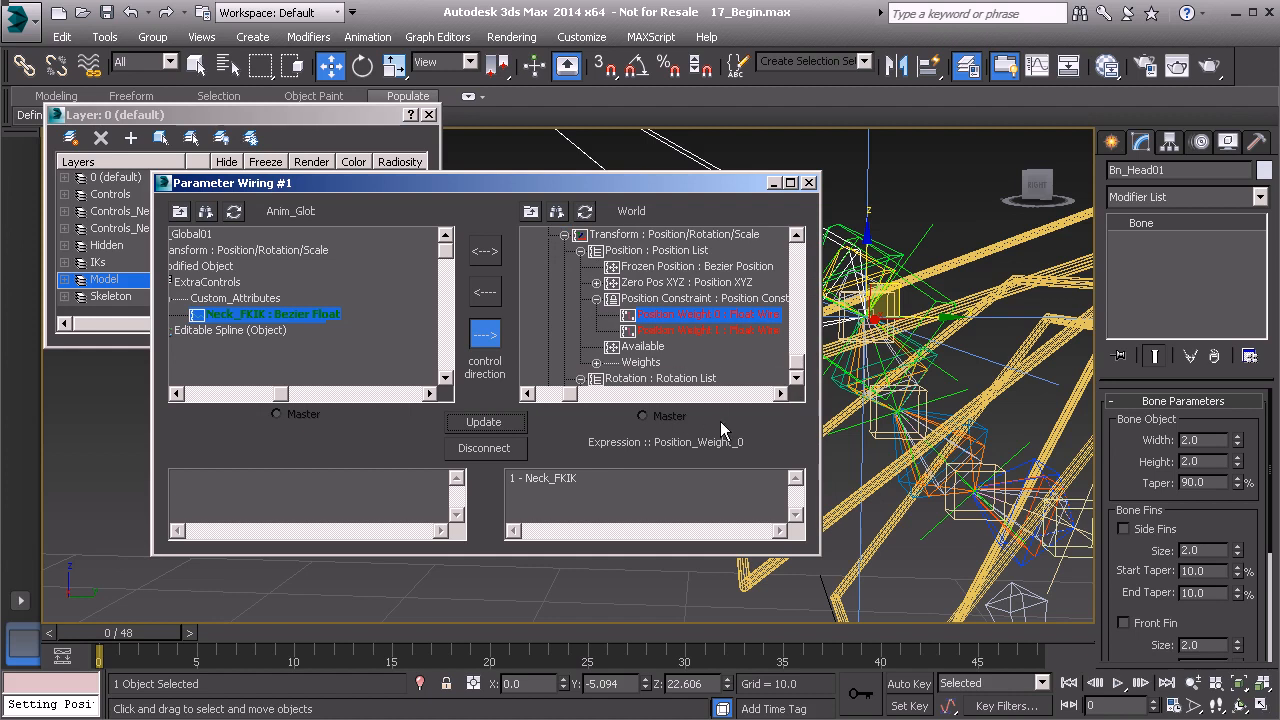
drag(822, 550, 962, 624)
drag(938, 276, 938, 314)
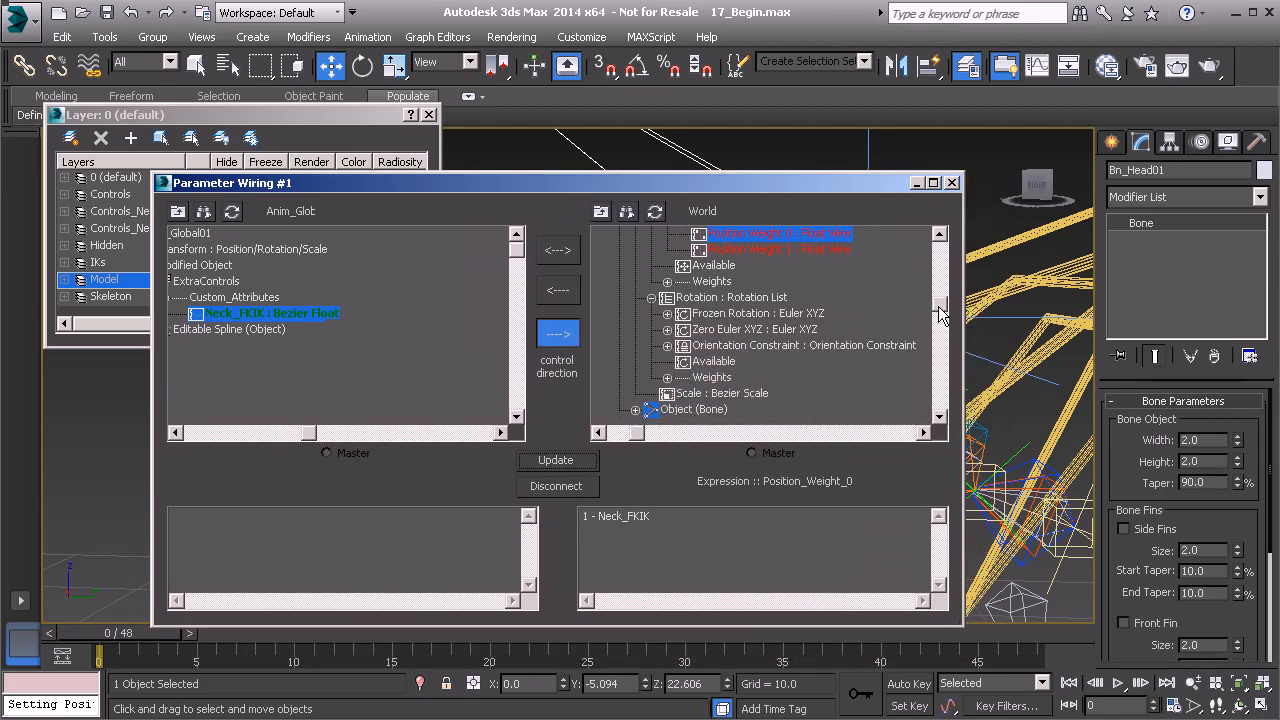
click(667, 346)
click(732, 378)
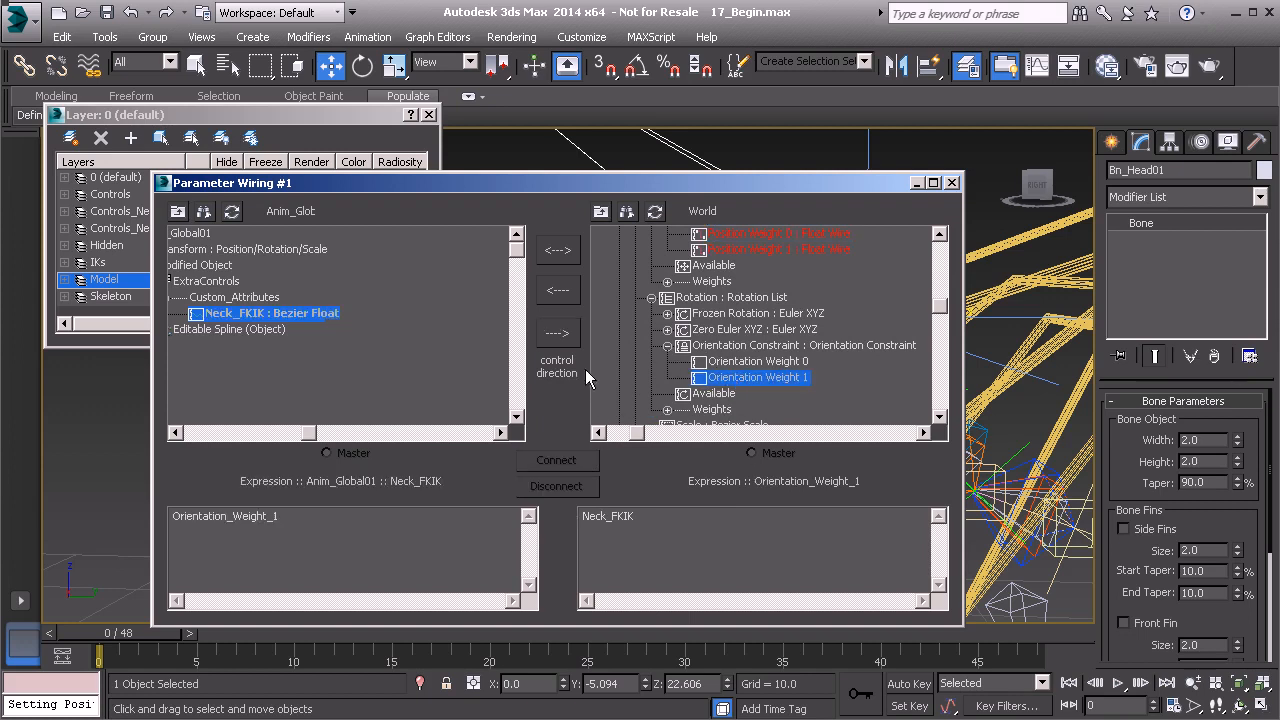
click(568, 340)
click(575, 452)
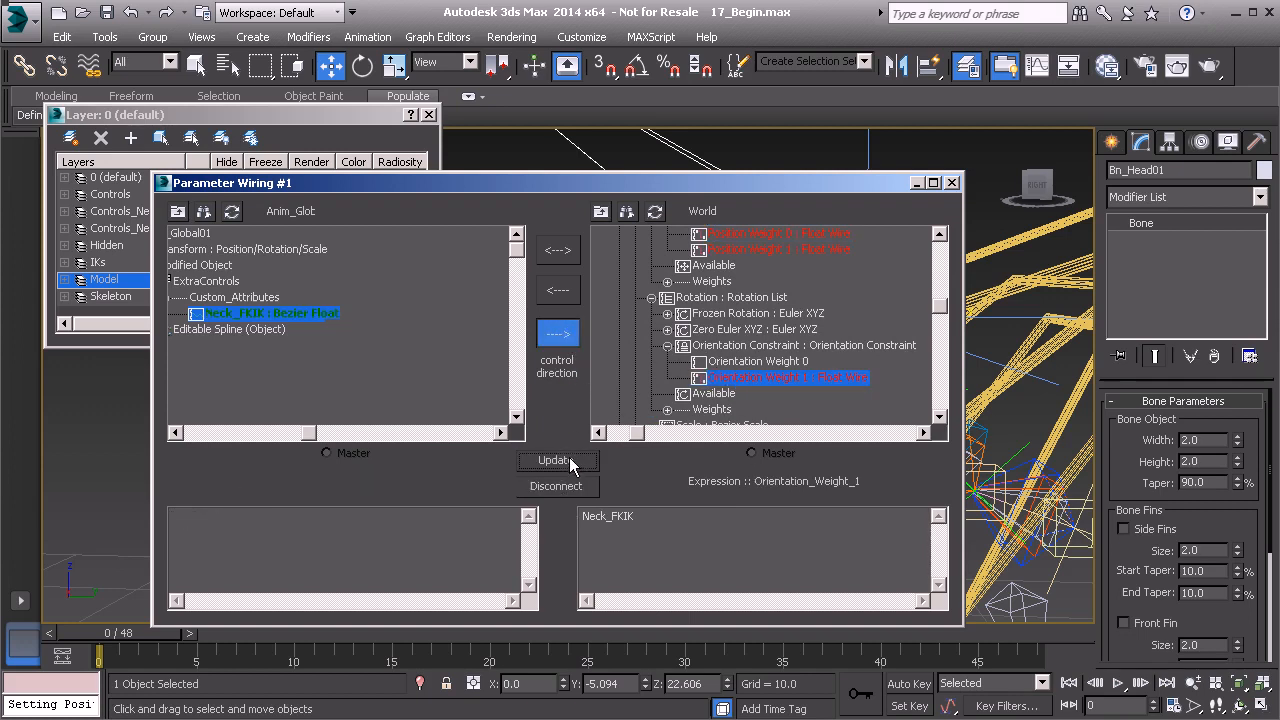
Wire Neck_FKIK one-way to Bn_Head01's Orientation Weight 0 with the expression 1 - Neck_FKIK
click(768, 361)
click(558, 333)
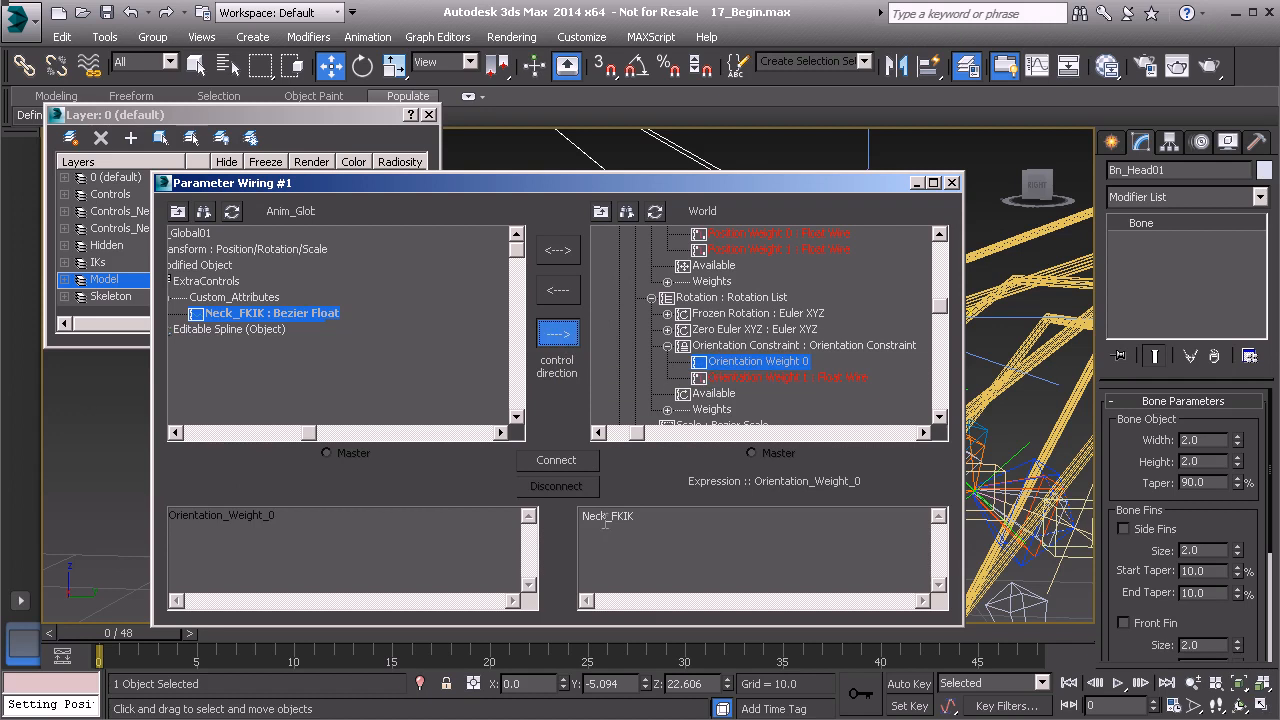
click(584, 516)
text(1 -)
click(575, 462)
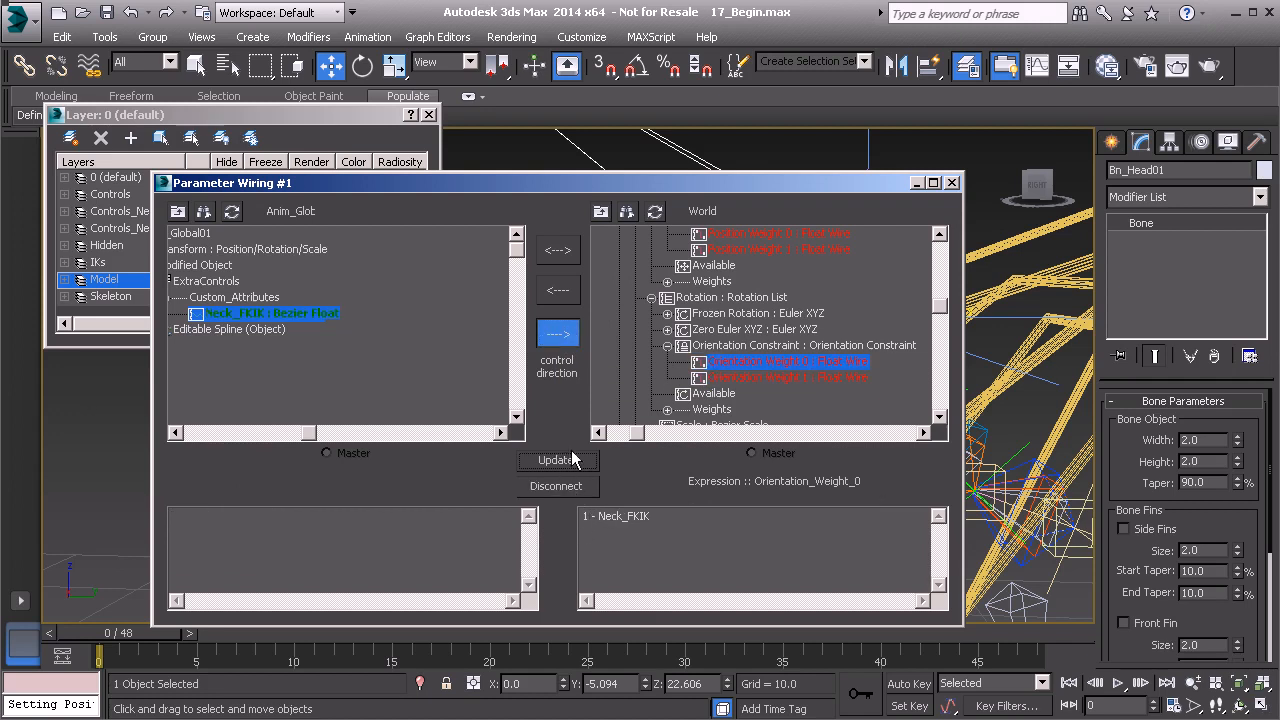
Minimize the Parameter Wiring window and select the global control Anim_Global01 to show its Neck_FKIK attribute
click(918, 183)
middle_drag(763, 256, 720, 158)
scroll(751, 340, down, 5)
click(620, 538)
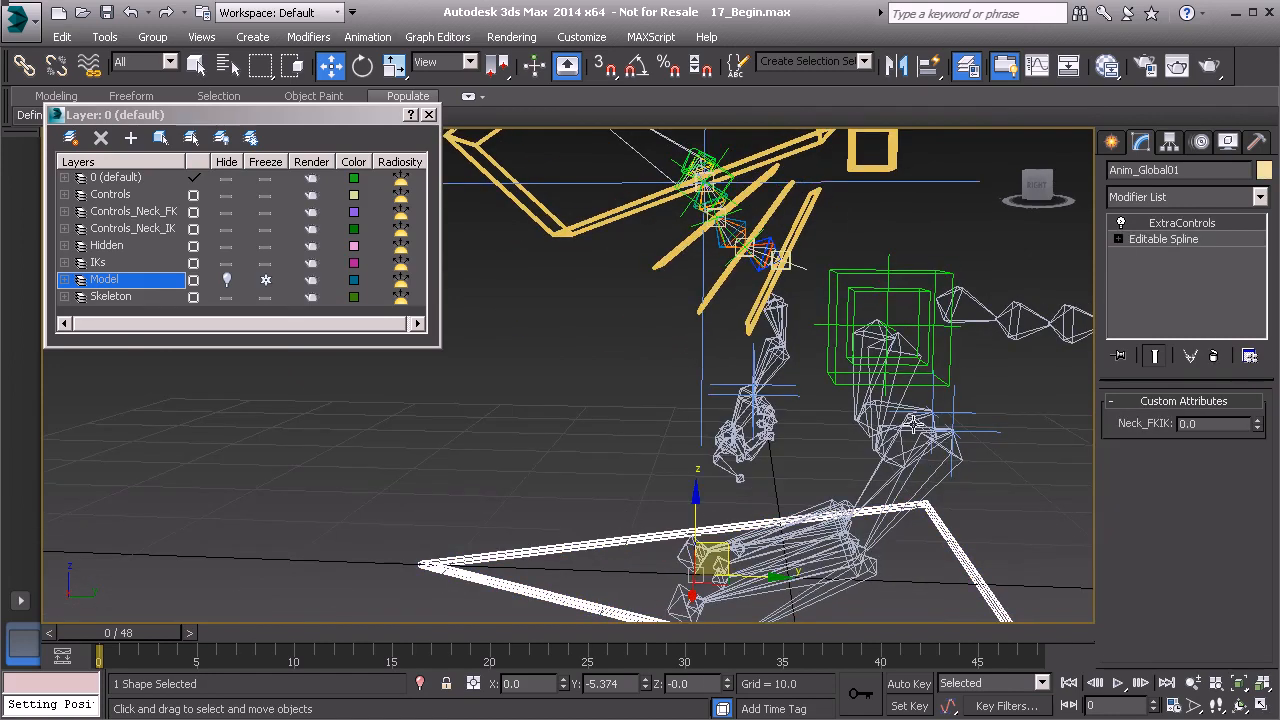
middle_drag(731, 342, 727, 464)
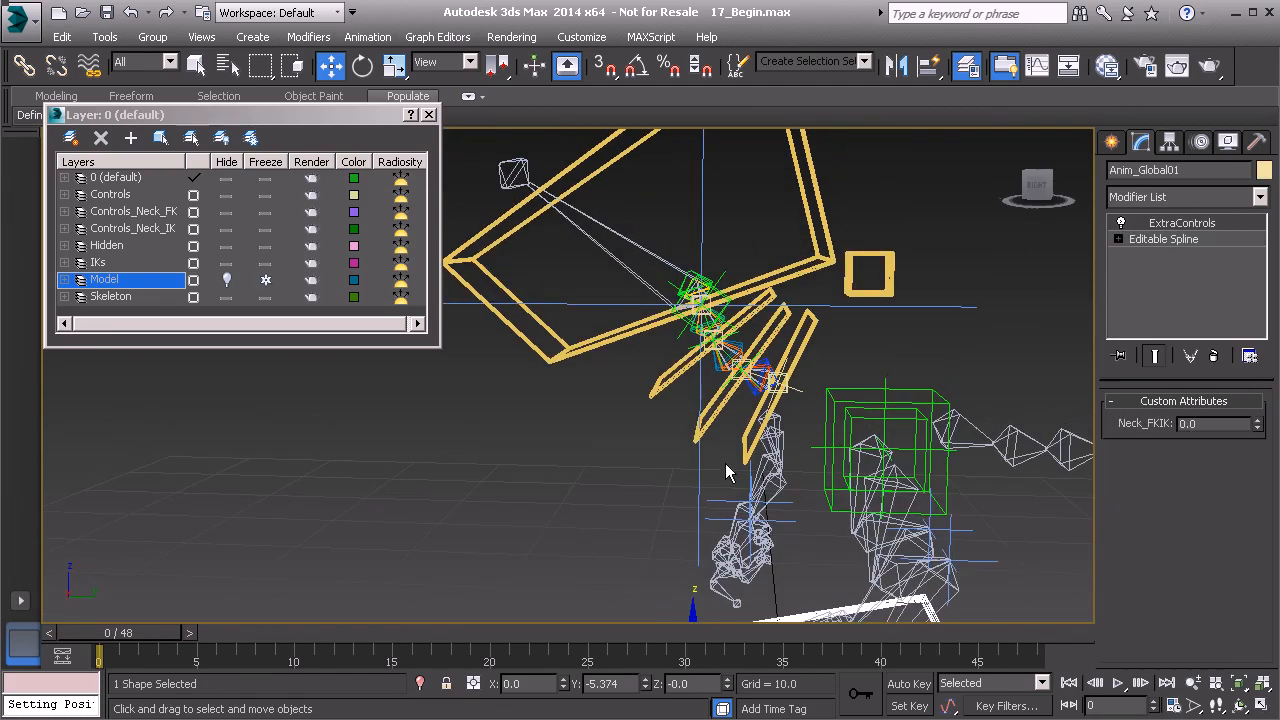
Test the FK setup by rotating the neck control Anim_Neck_C_FK01 and restoring its pose
click(668, 382)
middle_drag(683, 372, 655, 412)
key(e)
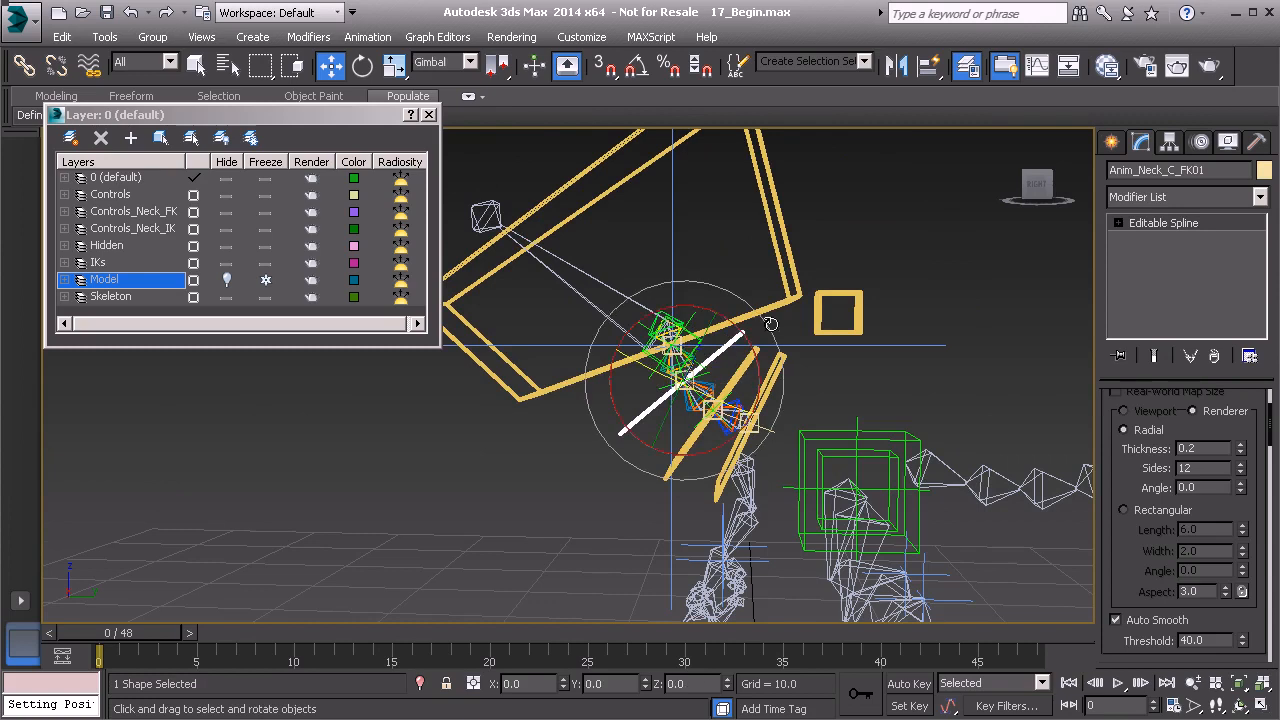
drag(682, 338, 693, 499)
Test-rotate Anim_Neck_B_FK01 and the FK control at the neck's base, reverting each rotation
click(746, 379)
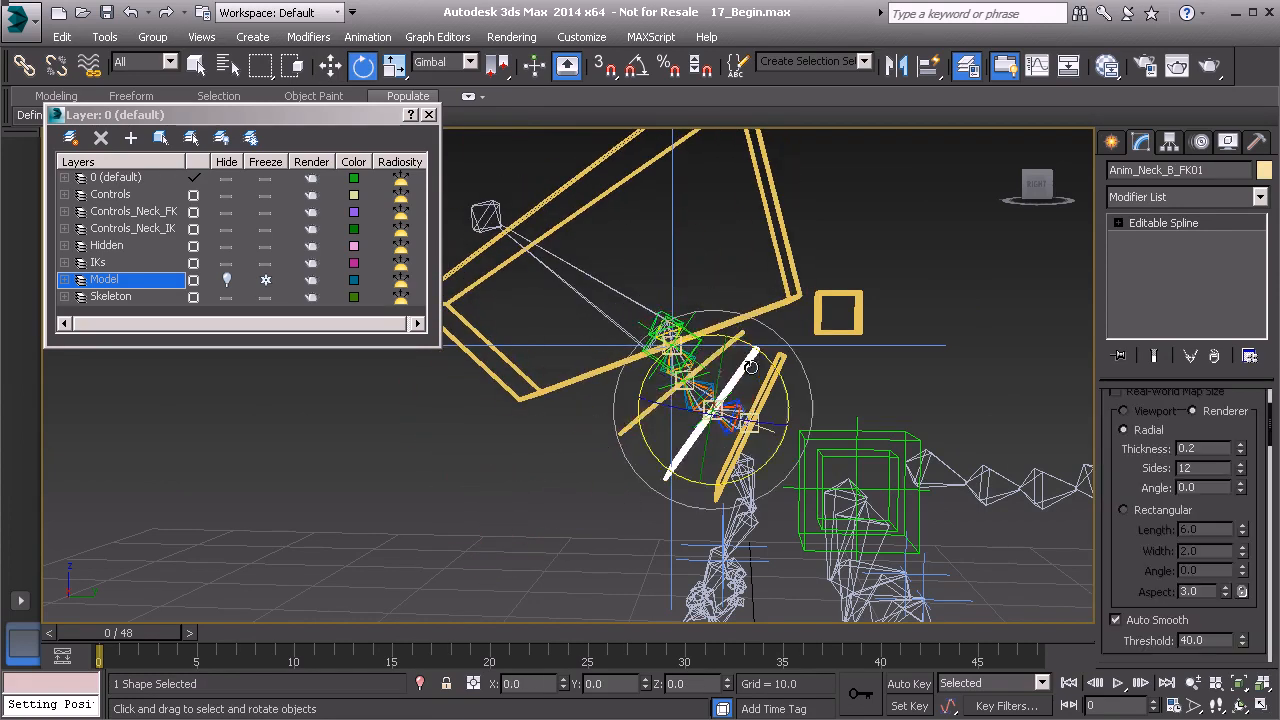
drag(756, 348, 612, 320)
right_click(612, 320)
click(778, 376)
drag(799, 371, 675, 300)
key(ctrl+z)
Test-move the head IK control Anim_Head_IK01 and undo the move
middle_drag(676, 300, 729, 429)
click(689, 229)
middle_drag(694, 252, 696, 201)
key(w)
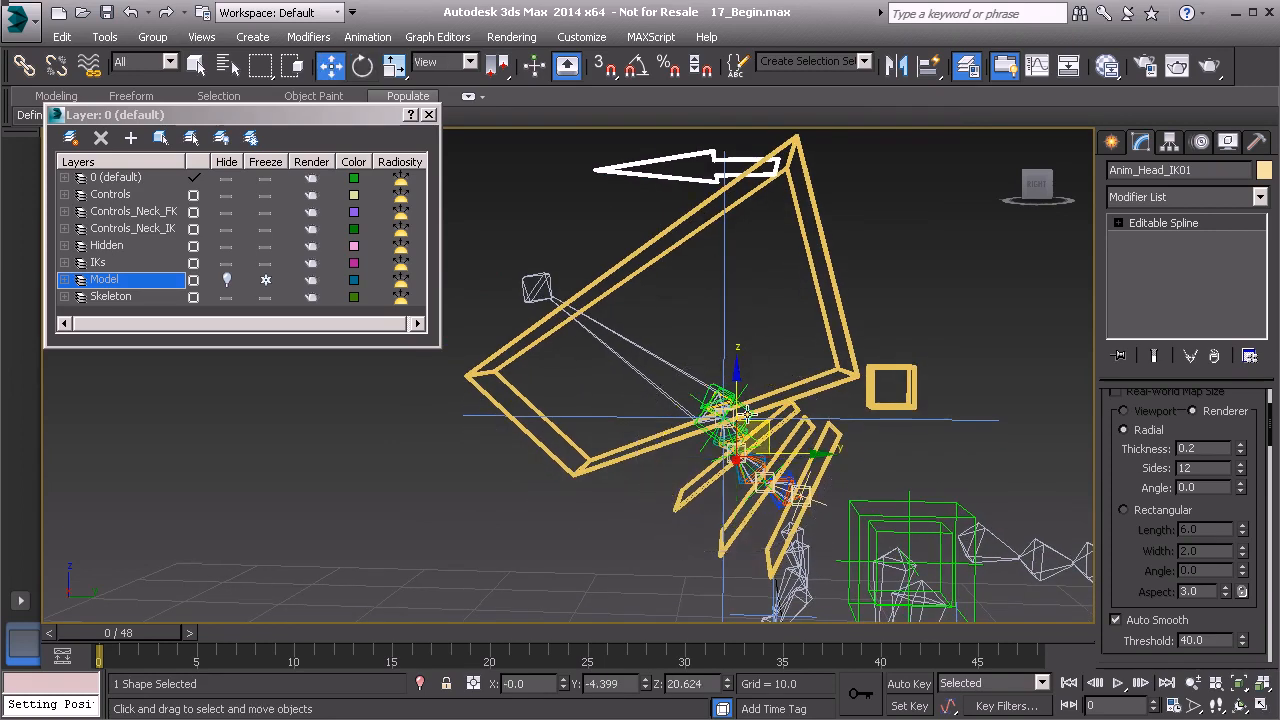
drag(737, 408, 797, 410)
key(ctrl+z)
Select the neck IK control Anim_Neck_IK01 and unhide the Model layer
click(913, 377)
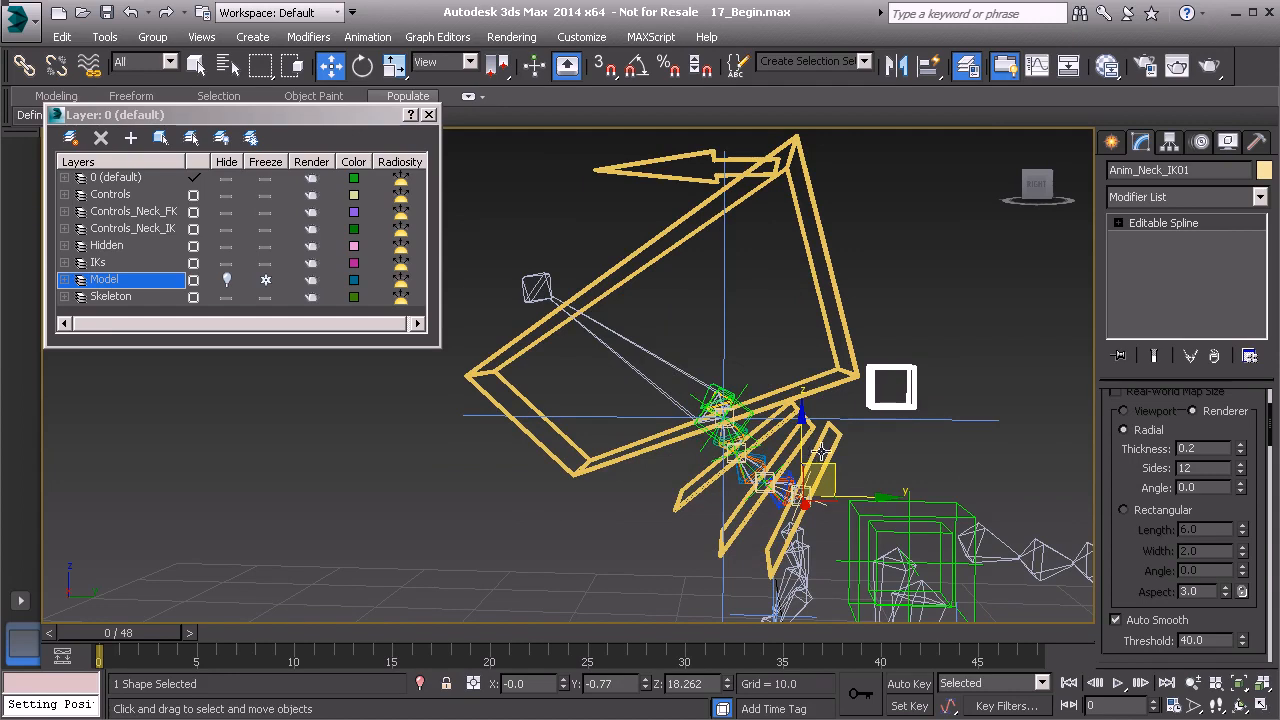
click(228, 280)
Test-rotate the head control Anim_Head_FK01 and the neck control Anim_Neck_C_FK01, restoring the pose each time
click(821, 184)
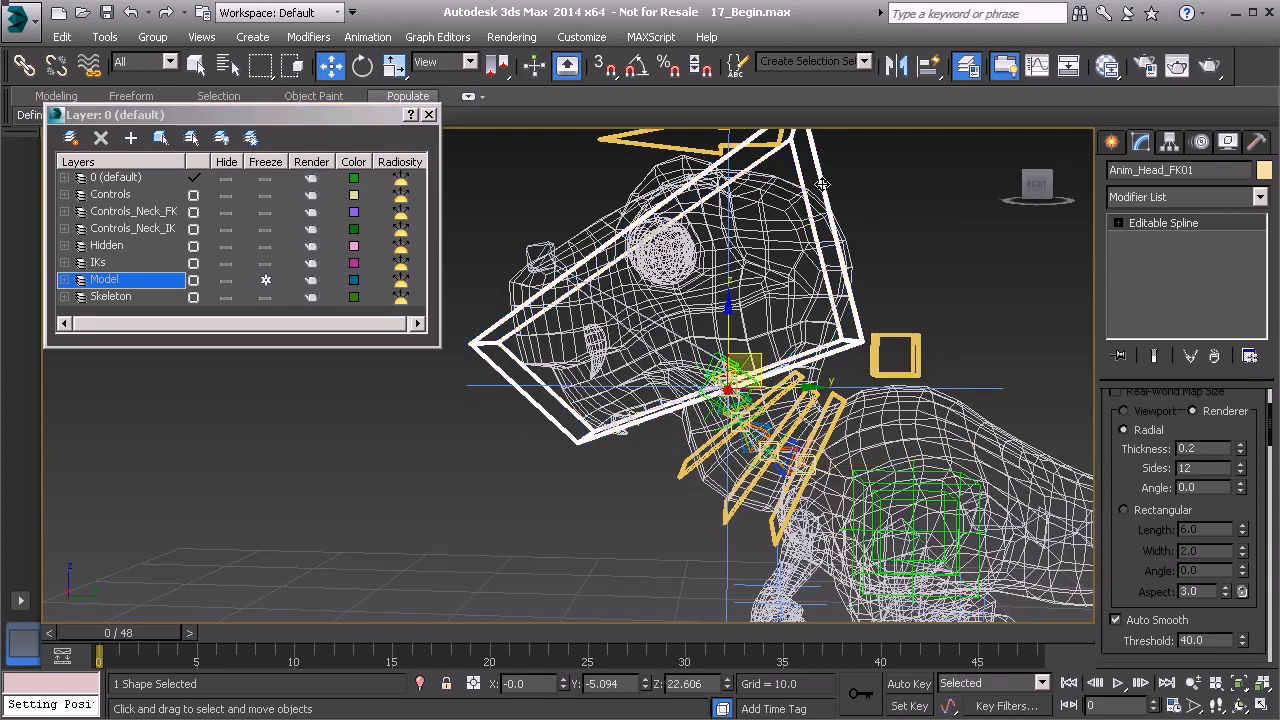
key(e)
drag(696, 348, 733, 500)
click(688, 468)
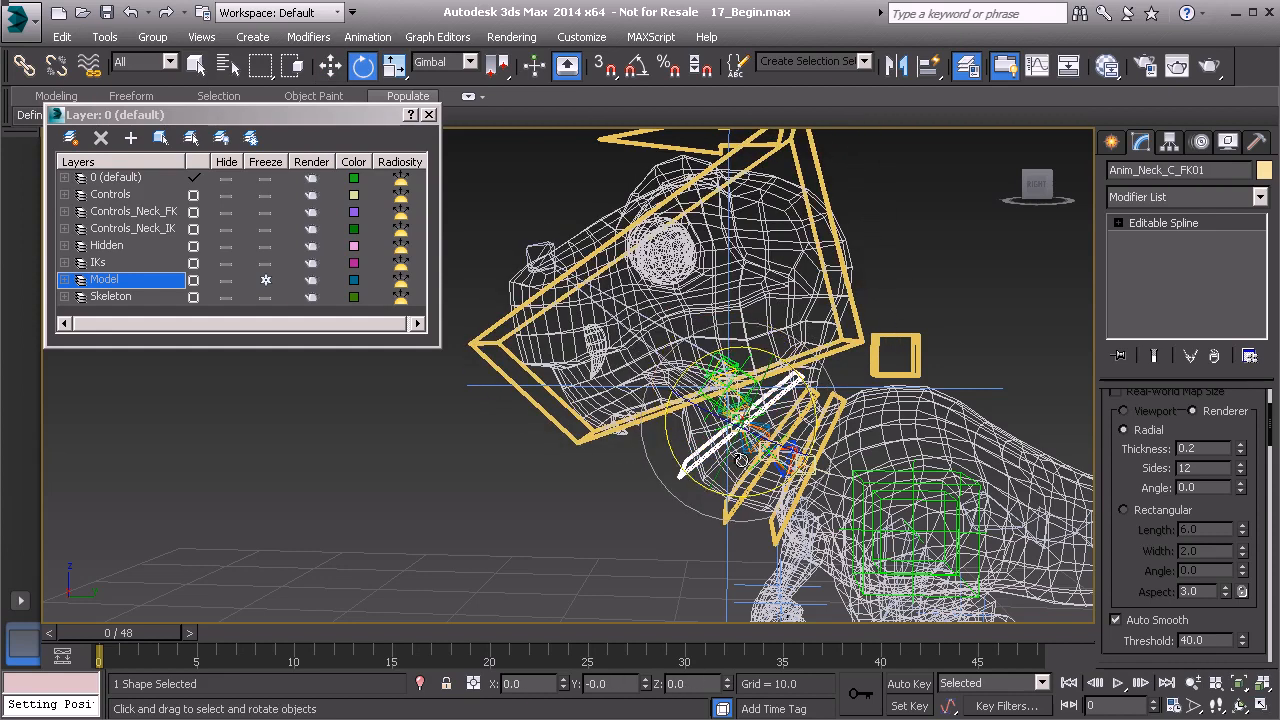
drag(793, 366, 750, 328)
key(ctrl+z)
Test-rotate the middle neck FK control and the neck IK control Anim_Neck_IK01, undoing each rotation
click(727, 515)
drag(822, 401, 776, 352)
key(ctrl+z)
click(909, 338)
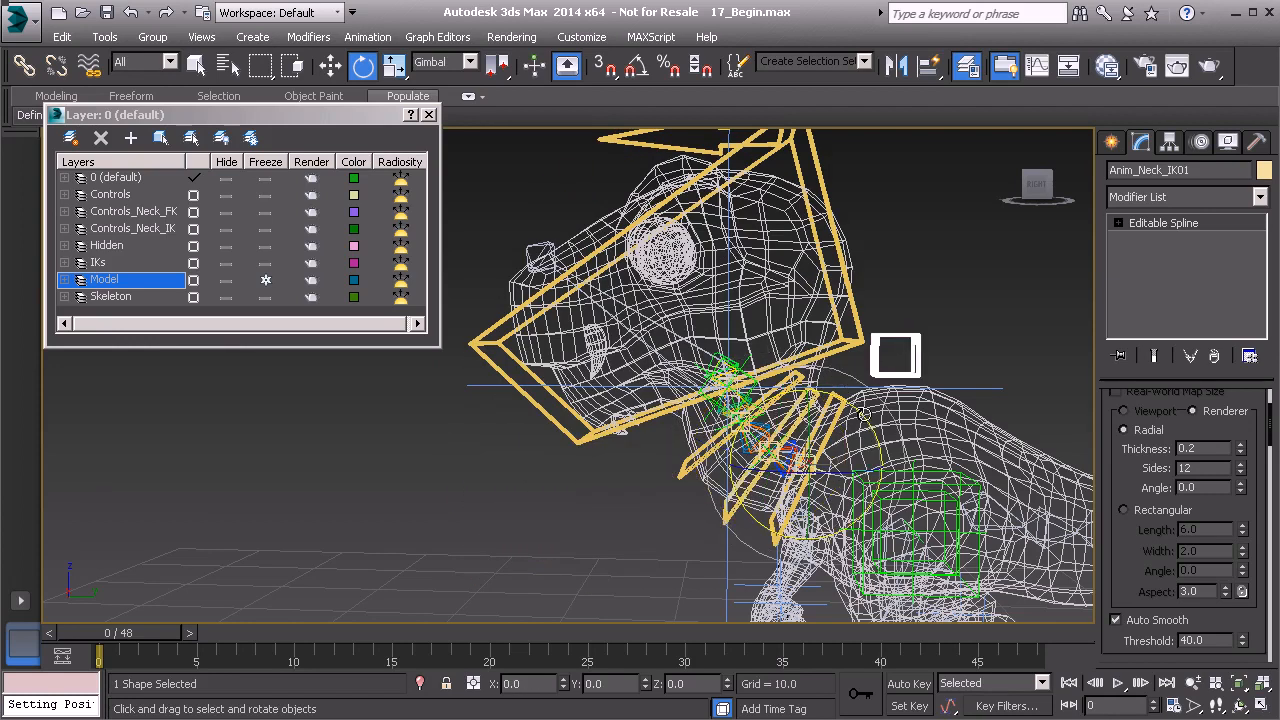
drag(865, 415, 808, 356)
key(ctrl+z)
Test-move the head IK control Anim_Head_IK01 with the model visible and undo the move
middle_drag(786, 342, 795, 393)
click(680, 192)
key(w)
key(w)
drag(772, 440, 843, 432)
key(ctrl+z)
middle_drag(731, 520, 687, 510)
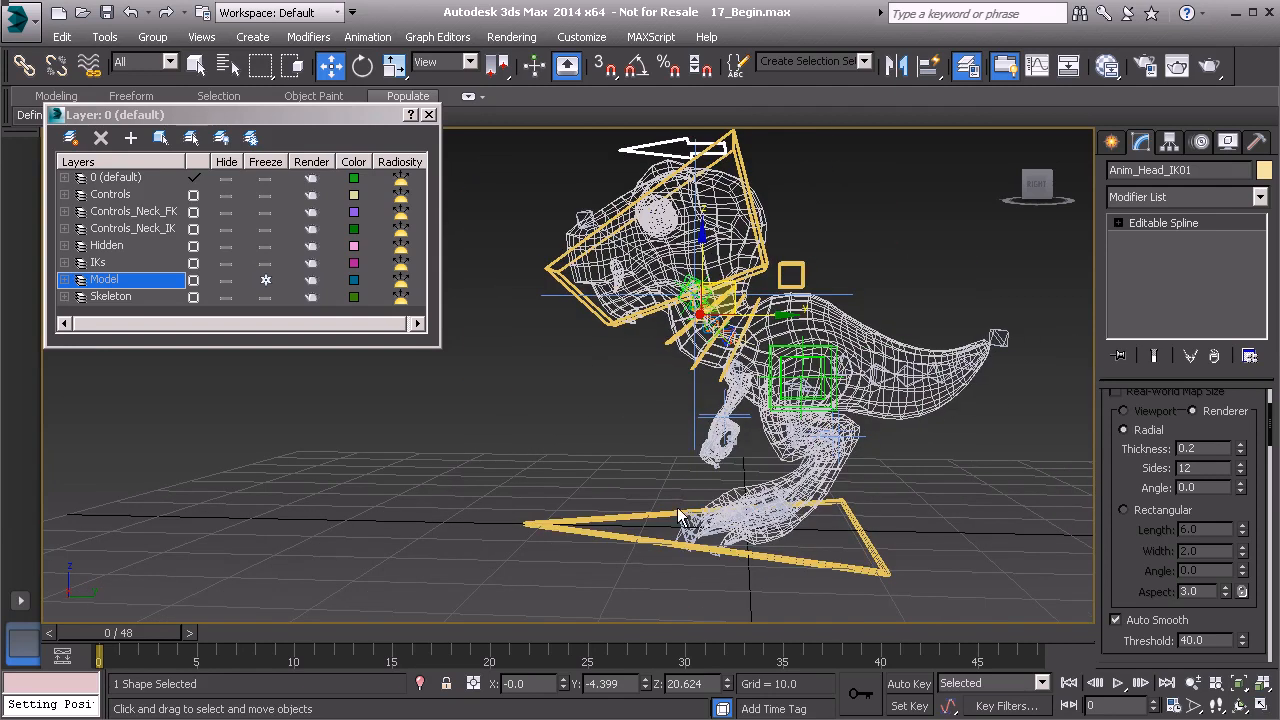
Switch the neck to IK with Anim_Global01's Neck_FKIK attribute and test-rotate Anim_Neck_IK01, cancelling the rotation
click(635, 515)
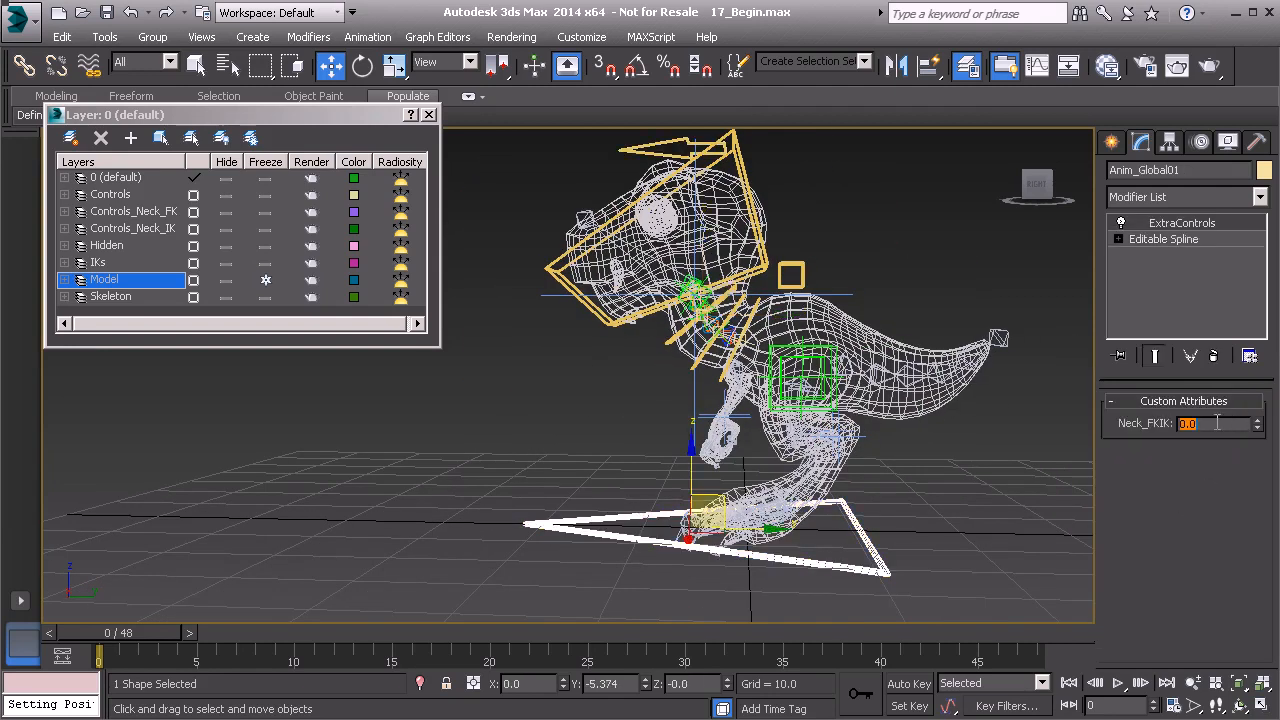
text(0)
key(Return)
scroll(797, 322, up, 3)
click(793, 300)
key(e)
drag(776, 341, 707, 290)
right_click(707, 290)
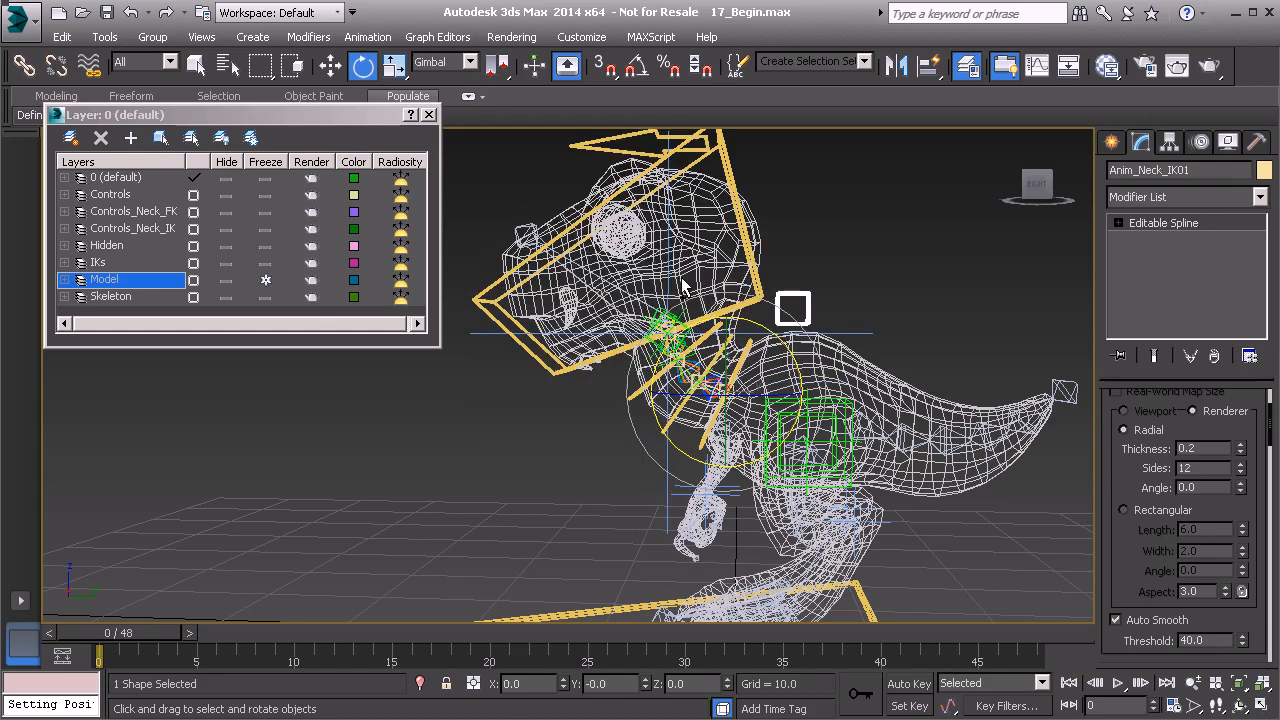
Move the head IK control Anim_Head_IK01 forward and down to offset the IK pose from the FK pose
middle_drag(652, 211, 667, 233)
click(645, 158)
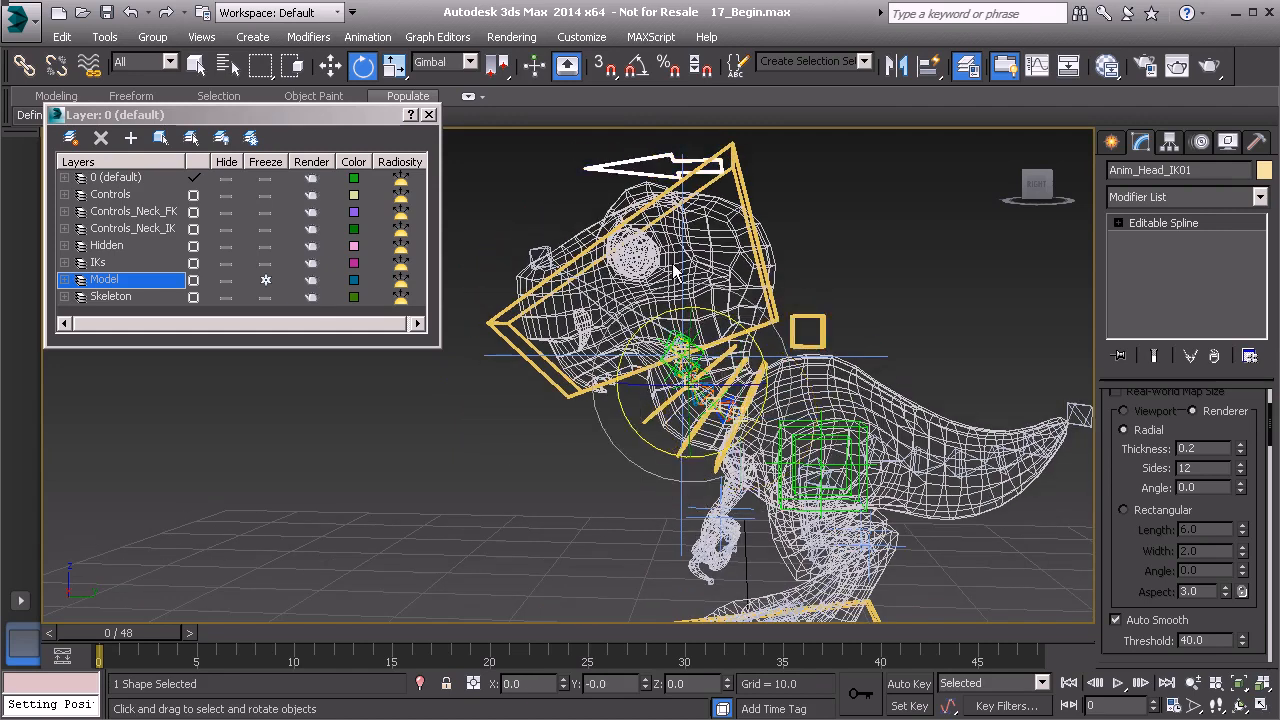
key(w)
drag(714, 348, 686, 366)
middle_drag(693, 556, 693, 446)
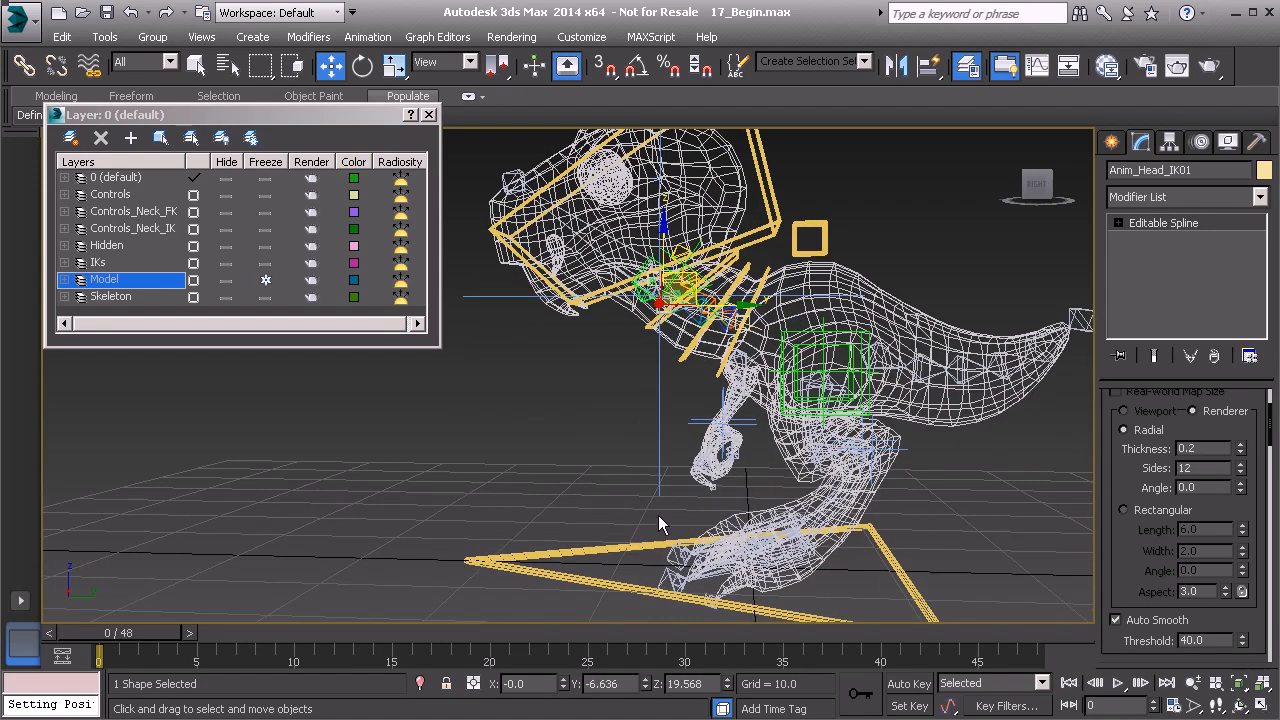
Blend the neck between IK and FK with Anim_Global01's Neck_FKIK attribute and set the attribute to 0
click(619, 545)
drag(1258, 430, 1277, 650)
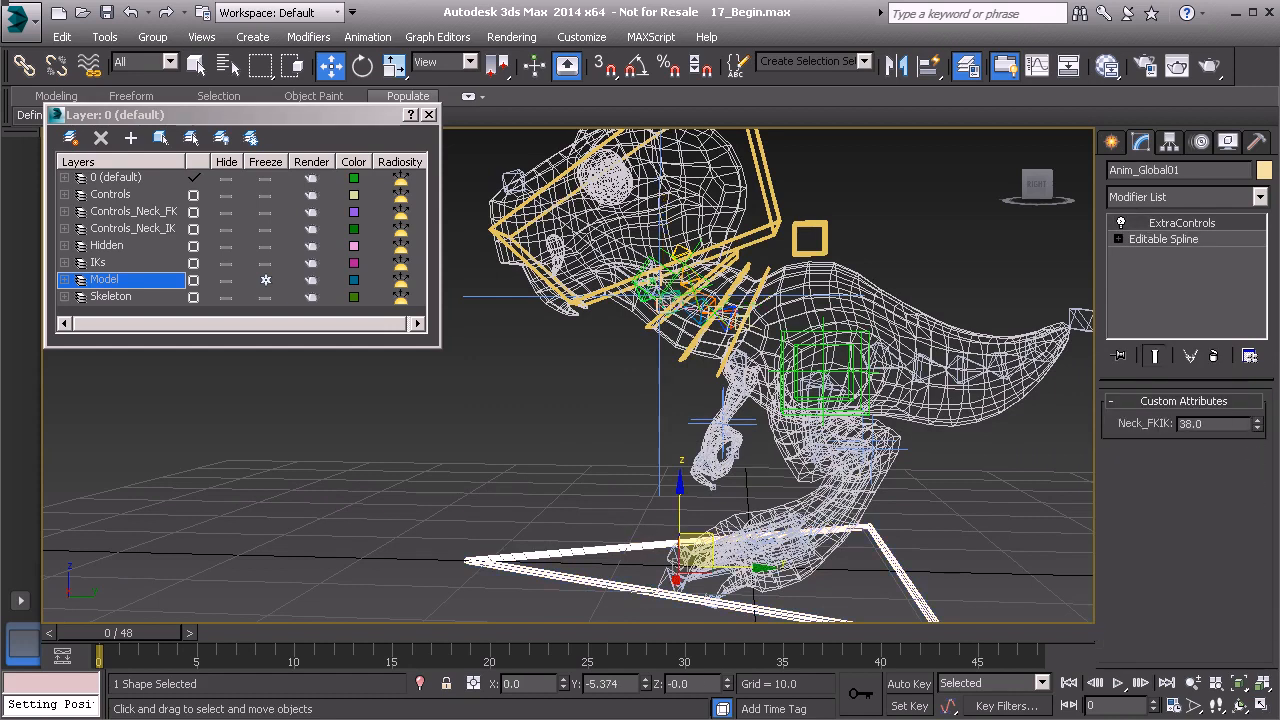
drag(1259, 428, 1276, 712)
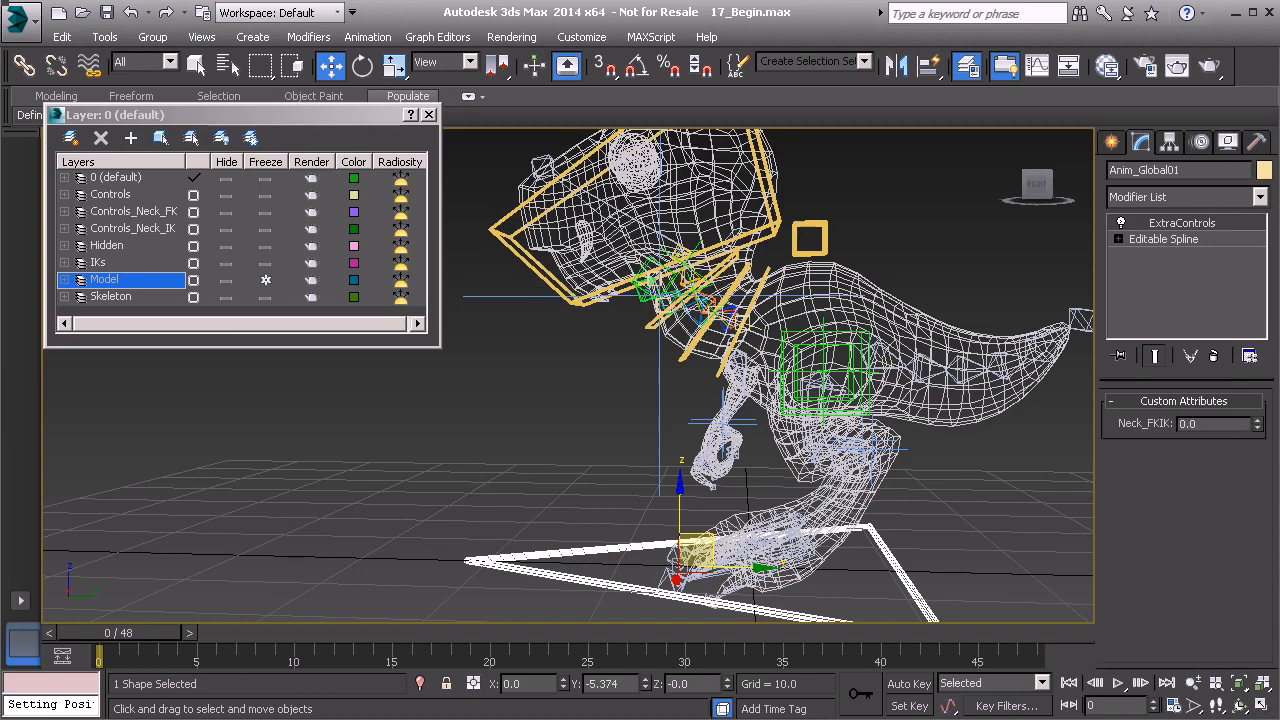
drag(1258, 428, 1256, 362)
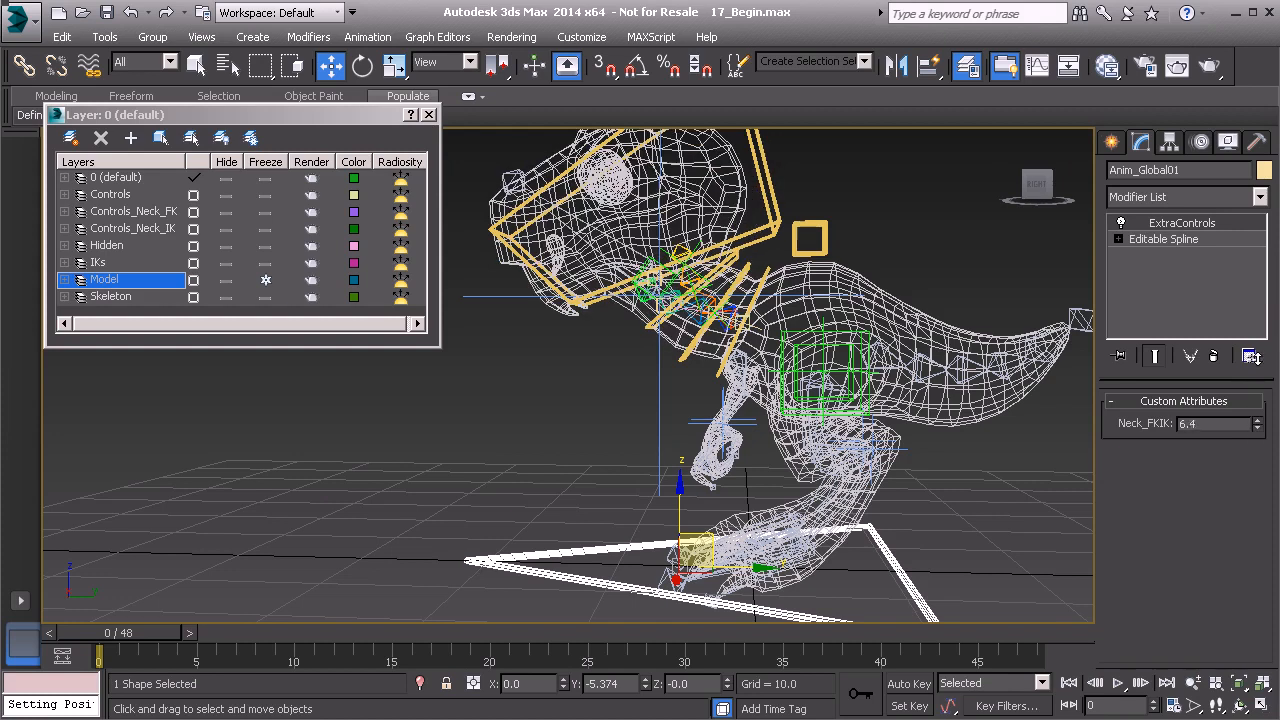
drag(1254, 409, 1261, 358)
text(0)
key(Return)
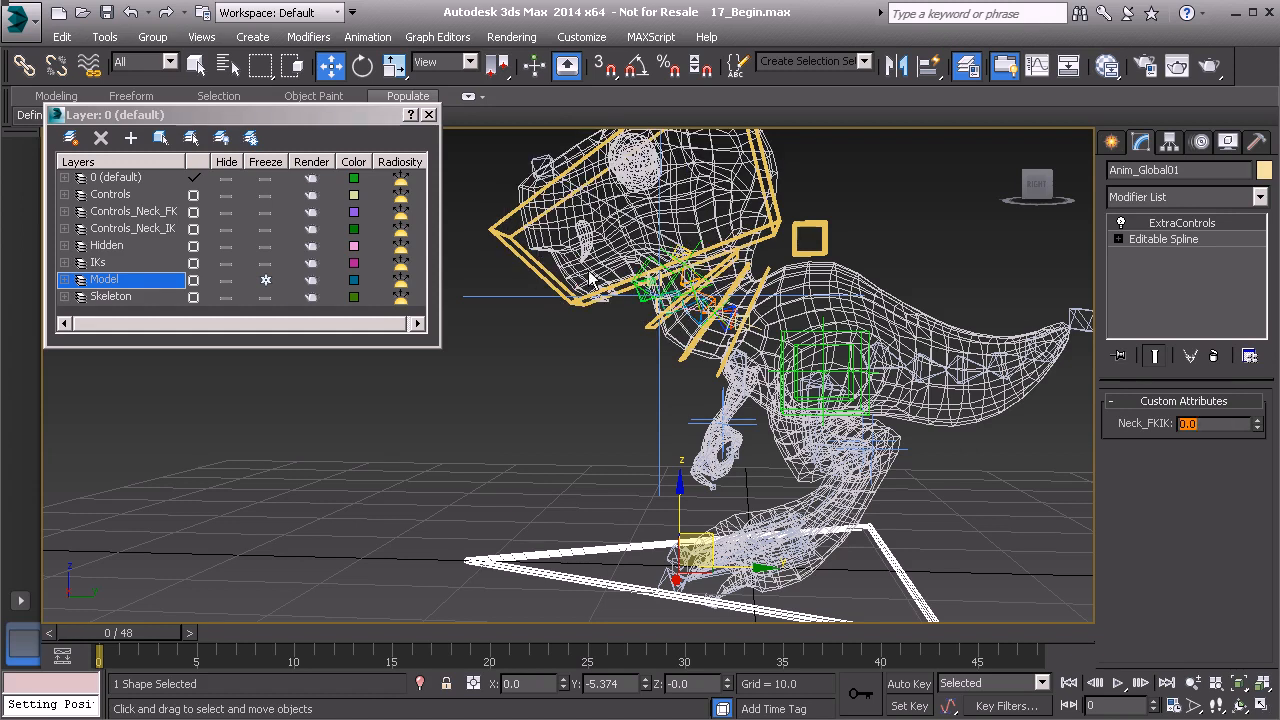
Test-move the head control Anim_Head_FK01 up and down in FK mode, restoring its original position
scroll(713, 266, up, 4)
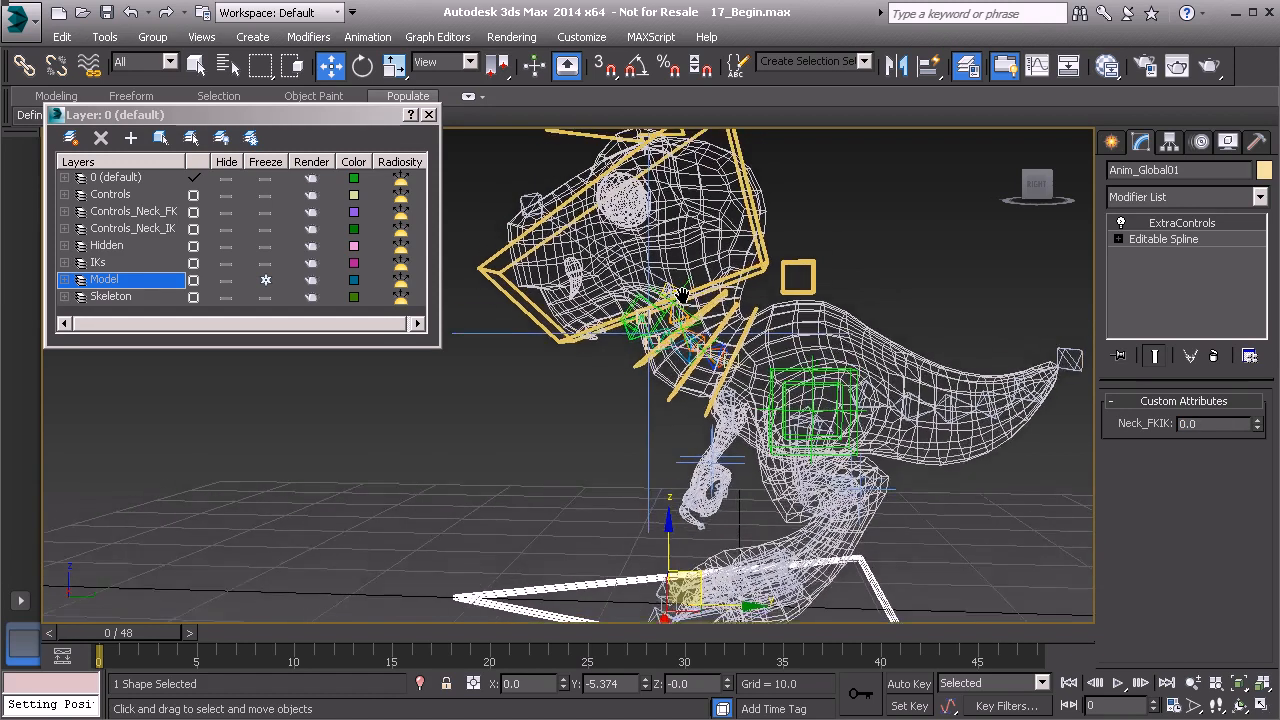
scroll(777, 318, down, 2)
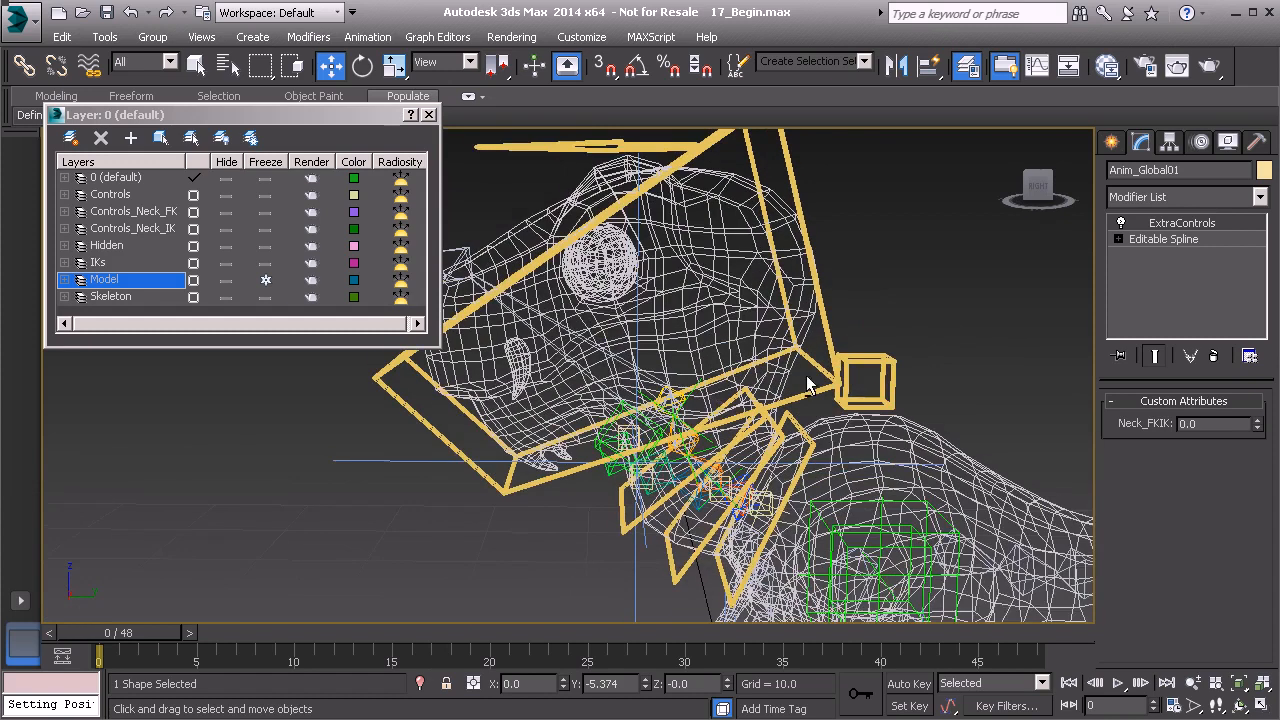
scroll(730, 330, down, 2)
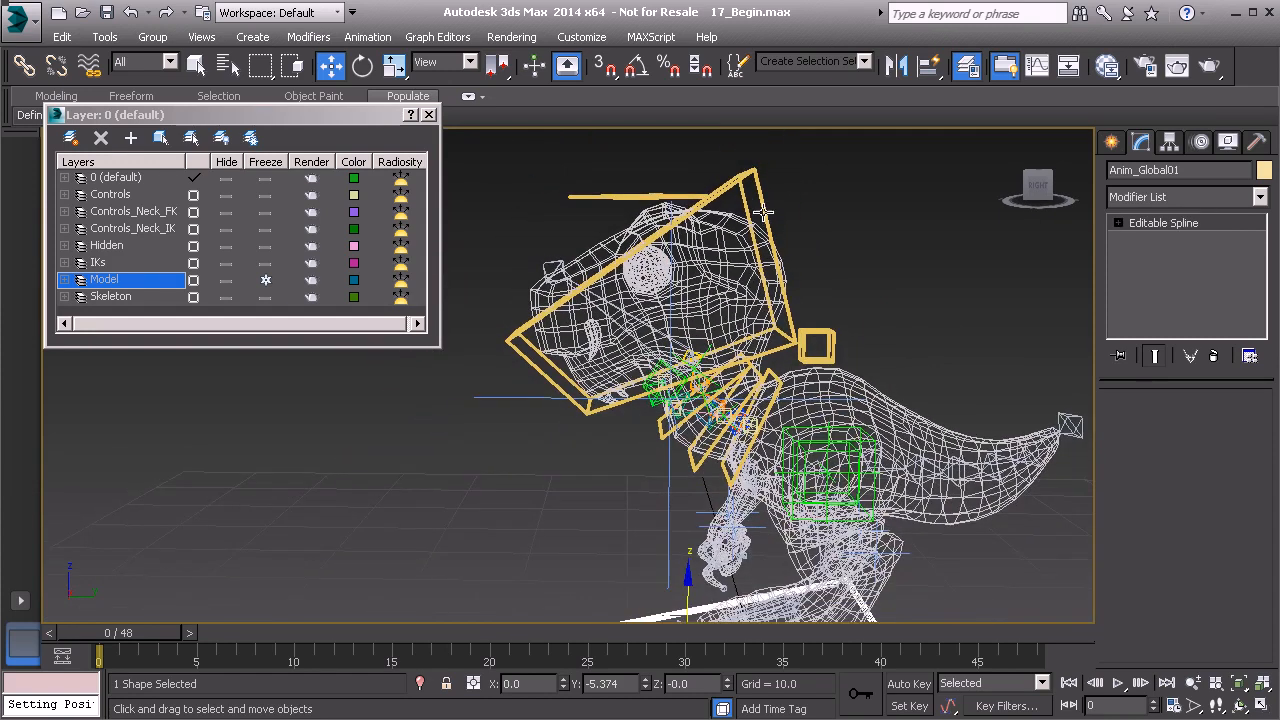
click(763, 212)
drag(735, 330, 700, 282)
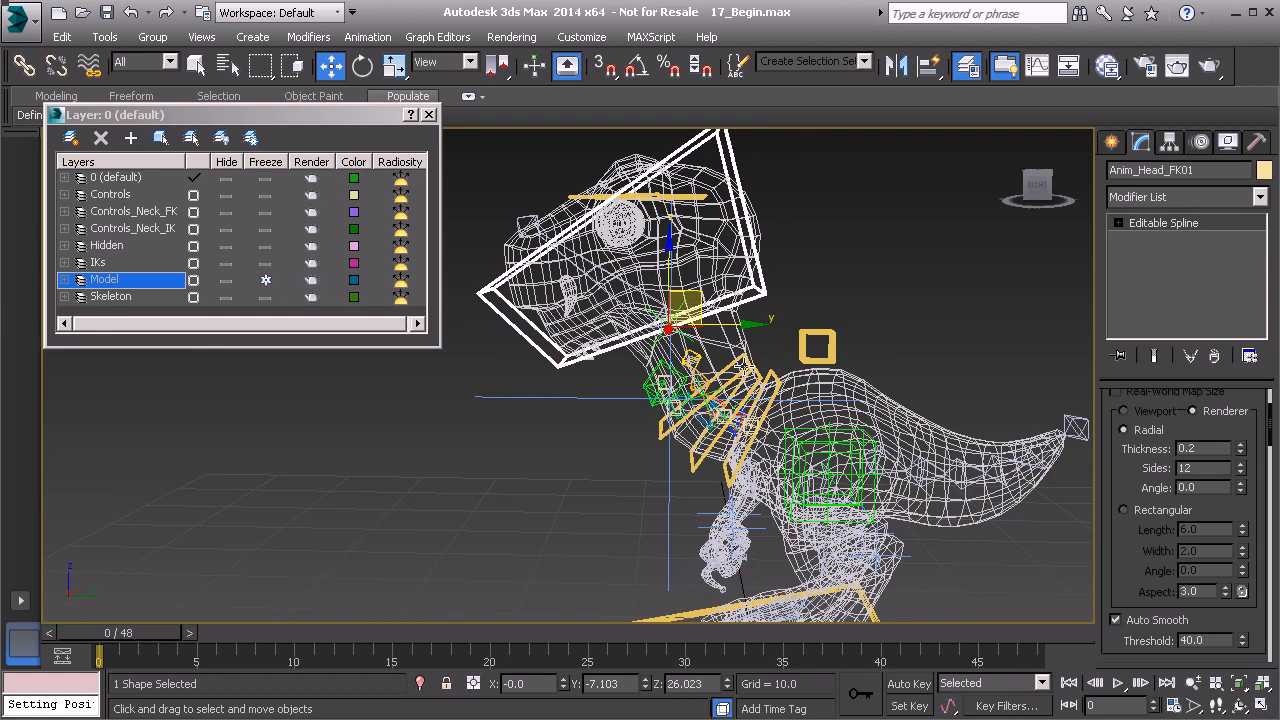
drag(686, 306, 710, 350)
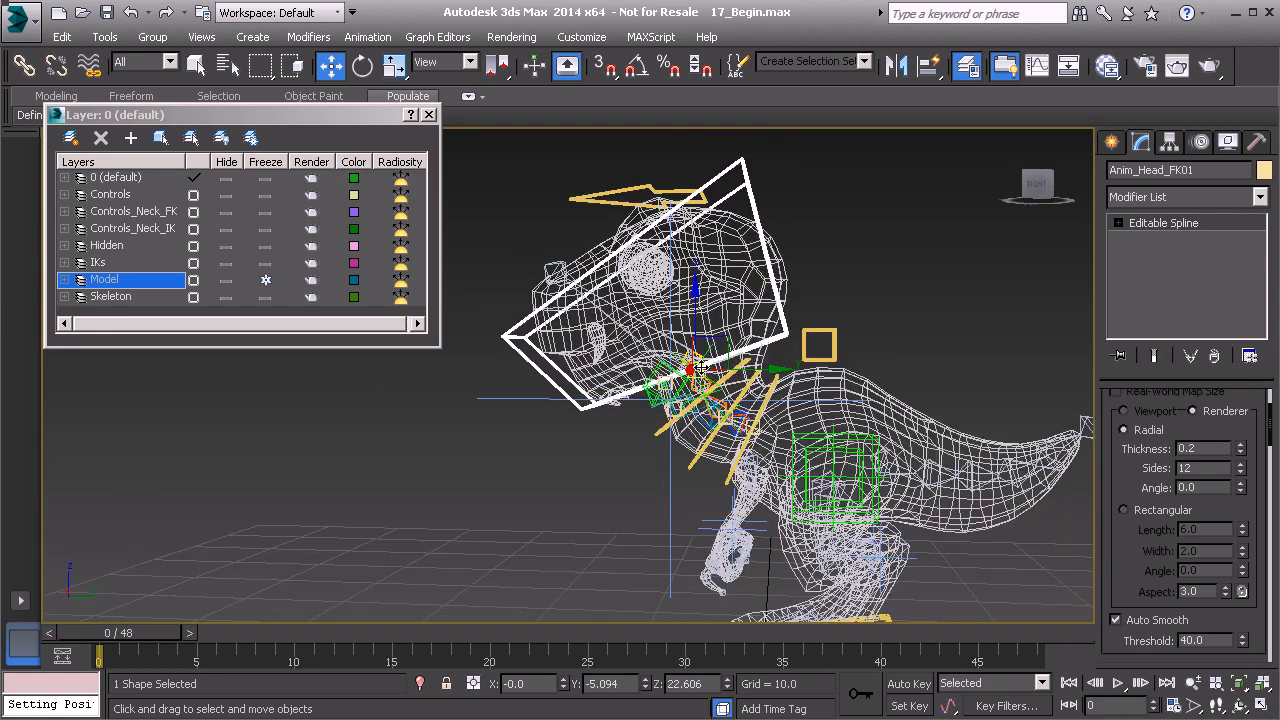
Hide the Model layer to expose the neck and head bones, and clear the selection
click(226, 281)
scroll(615, 375, up, 4)
scroll(709, 360, up, 3)
click(764, 218)
middle_drag(764, 218, 719, 394)
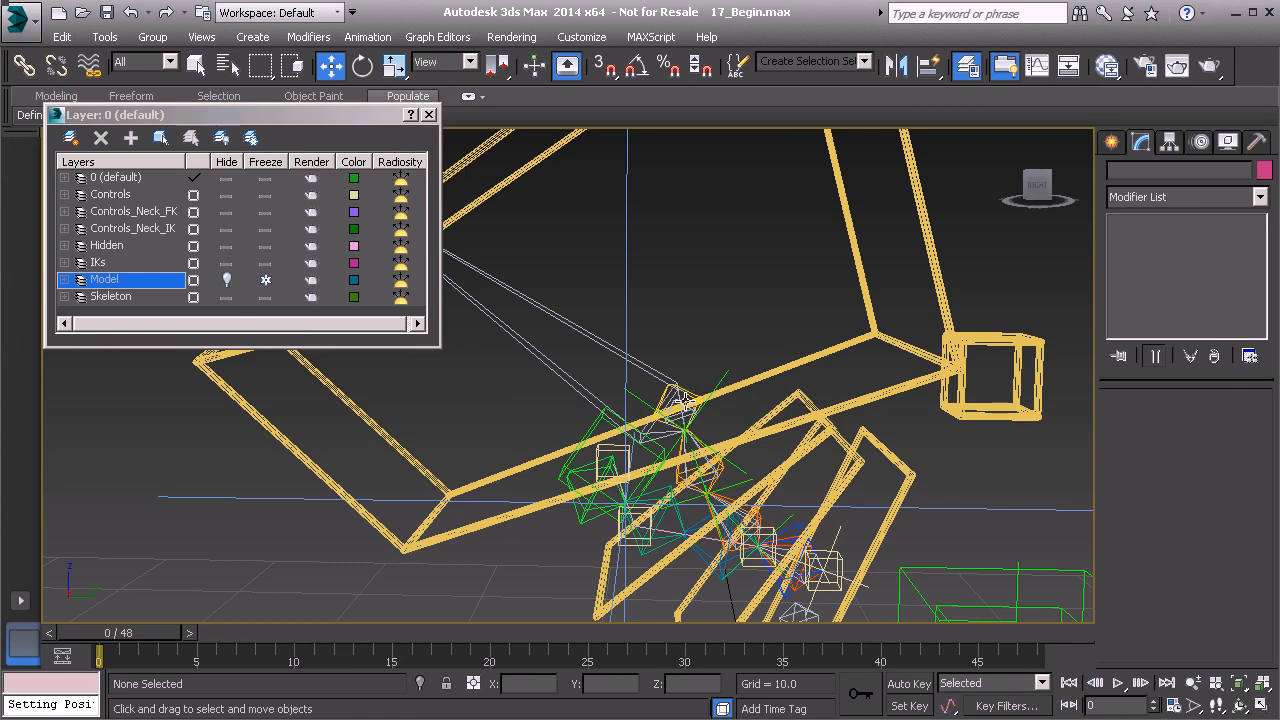
middle_drag(632, 363, 690, 390)
scroll(685, 368, down, 4)
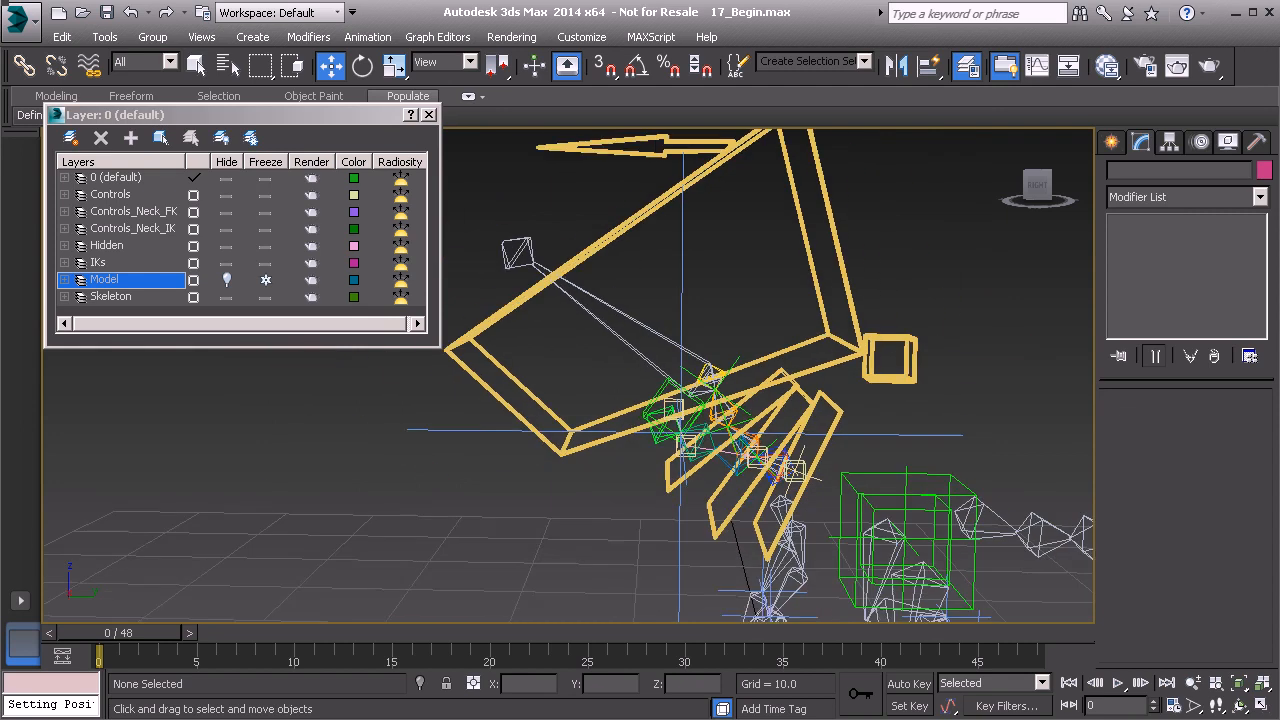
Reset Anim_Head_IK01, Anim_Neck_IK01 and the head FK control with Transform To Zero
click(627, 158)
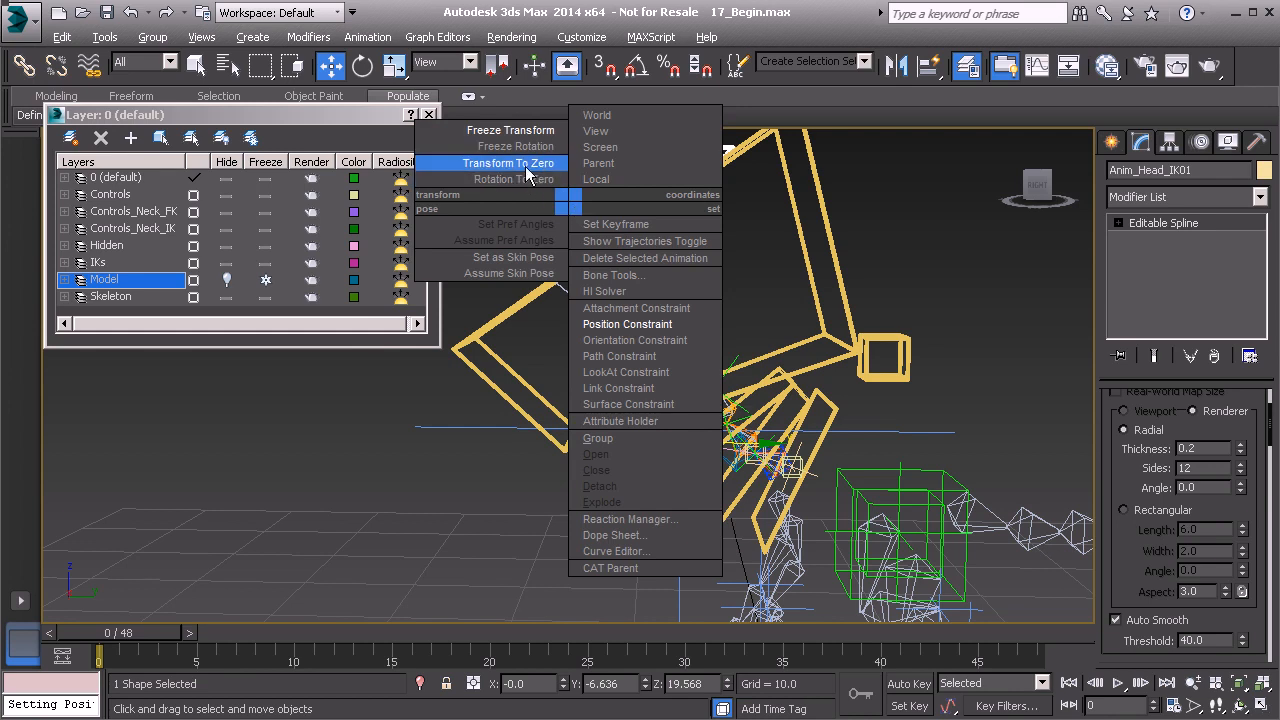
click(528, 163)
click(860, 356)
right_click(858, 278)
click(800, 240)
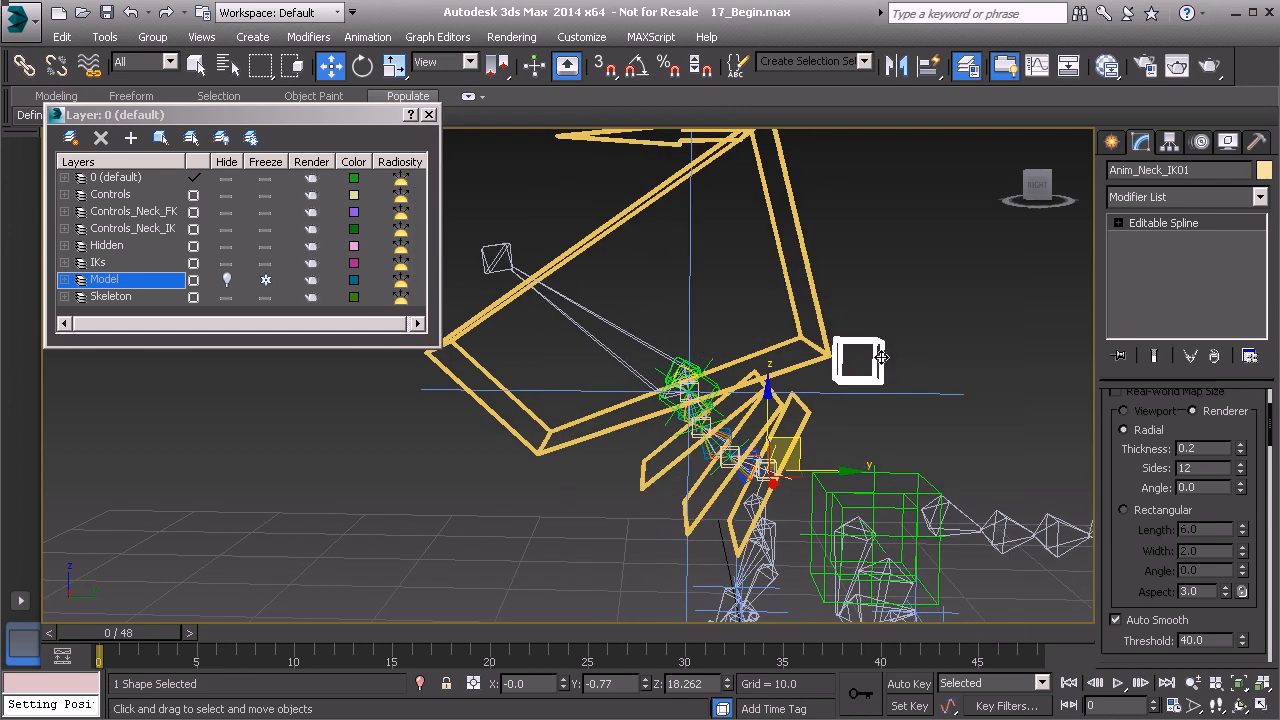
click(807, 300)
right_click(872, 280)
click(829, 252)
Add a position constraint from the point helper PtDrv_Head_IK01 to the green IK bone at the head joint
scroll(684, 420, up, 4)
scroll(699, 410, up, 2)
click(773, 308)
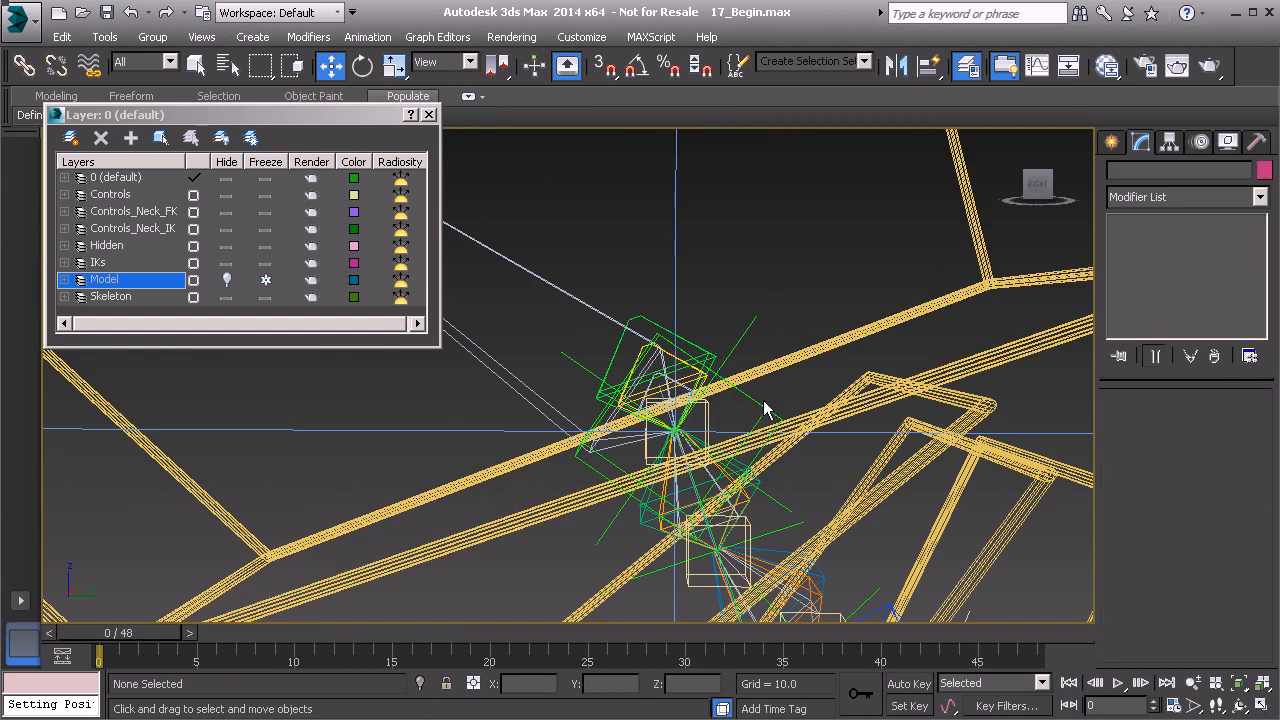
click(744, 392)
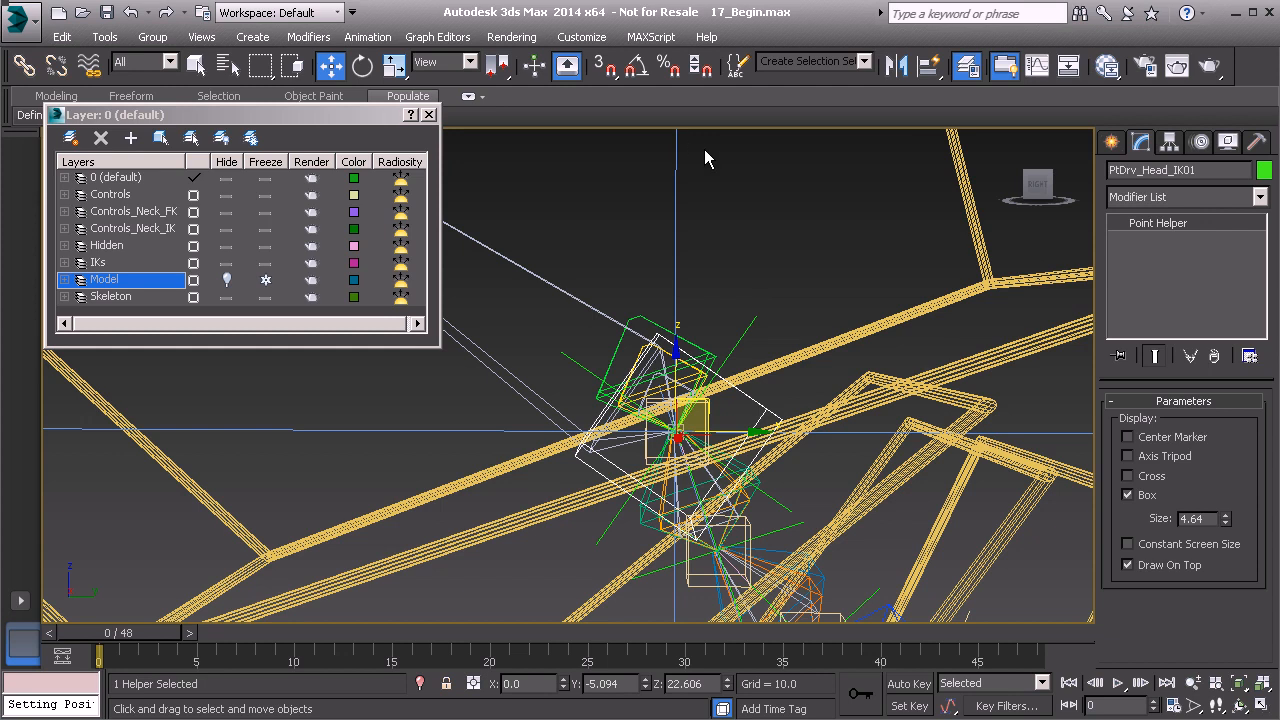
right_click(737, 225)
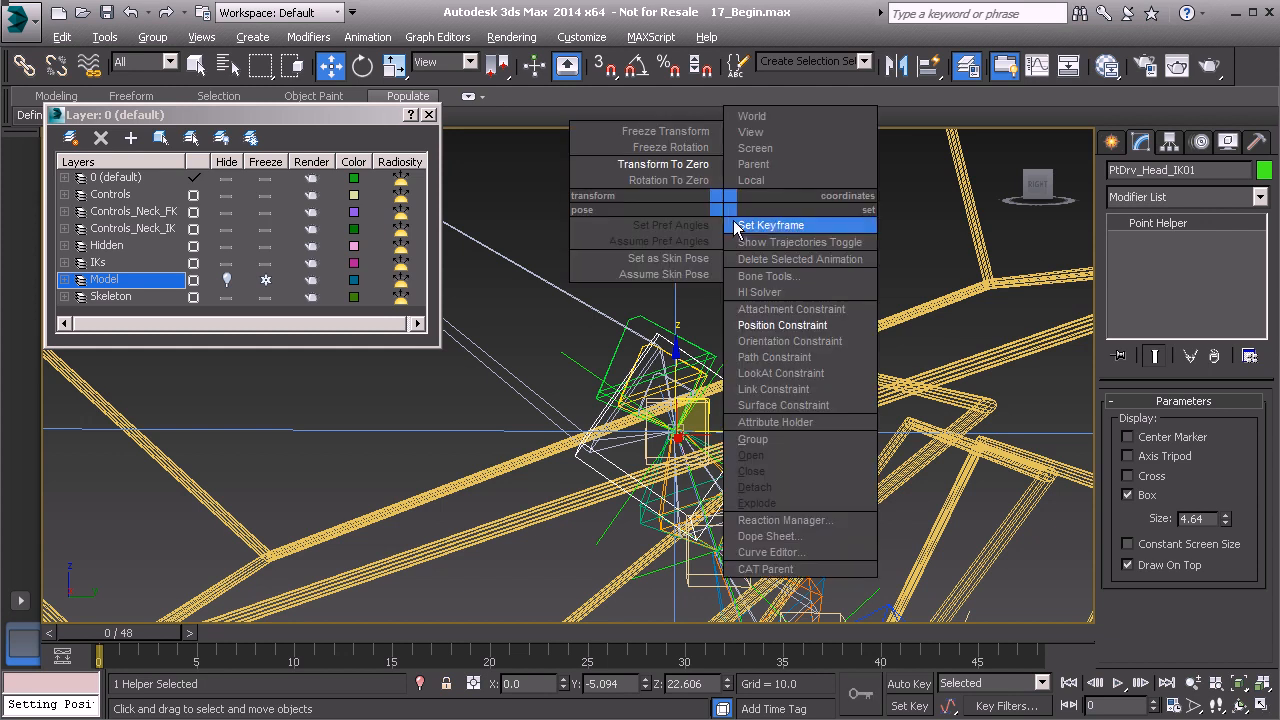
click(777, 323)
scroll(810, 410, up, 5)
scroll(810, 408, down, 1)
middle_drag(712, 377, 906, 423)
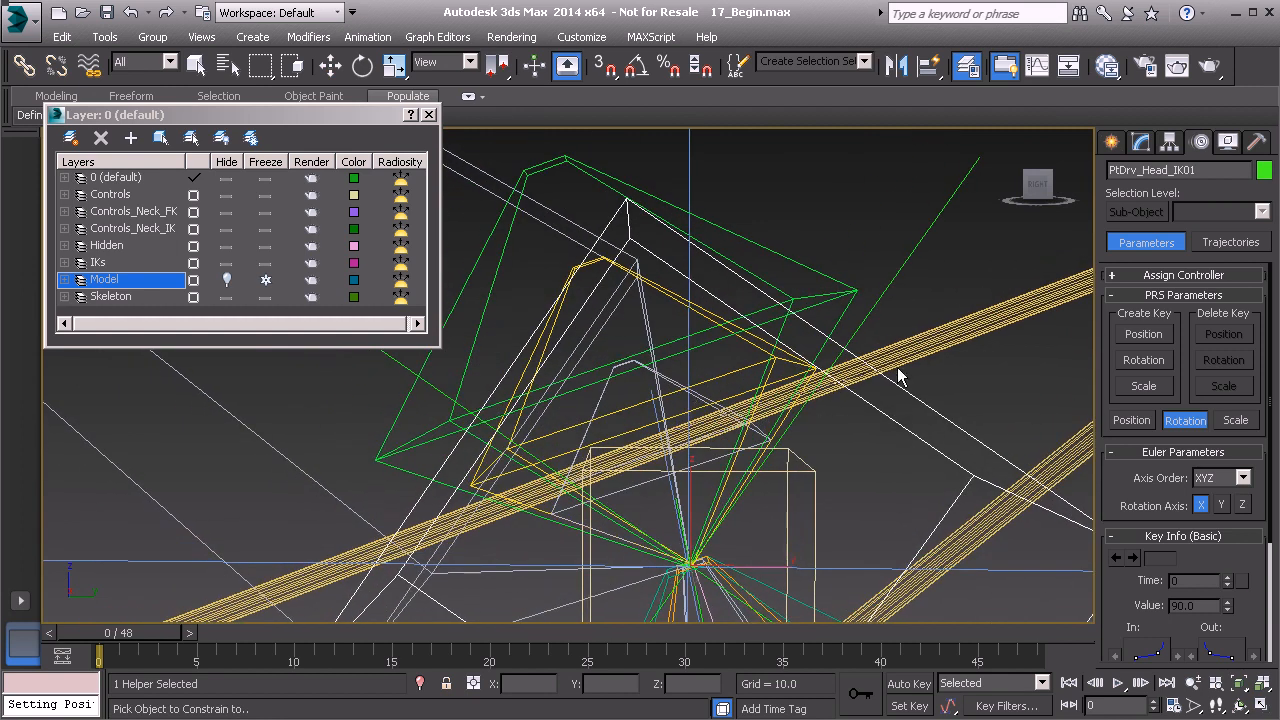
click(811, 272)
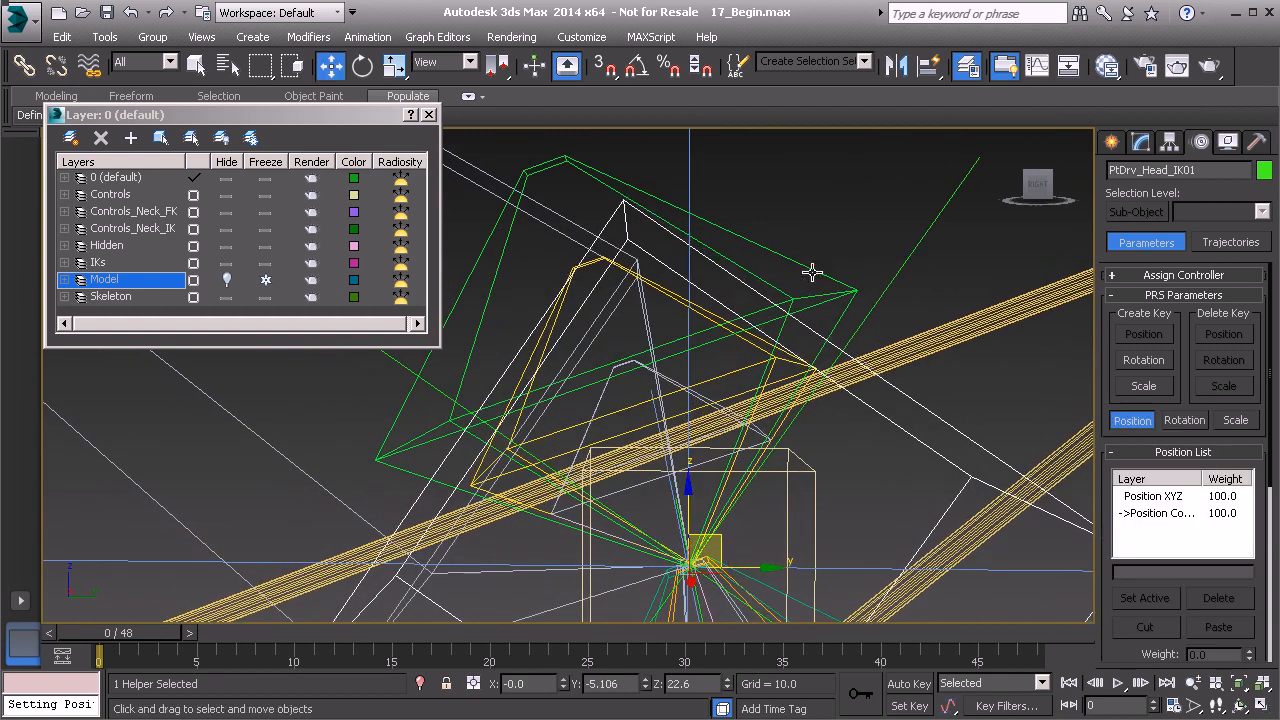
Add a position constraint from the point helper PtDrv_Head_FK01 to the orange FK bone at the head joint
scroll(814, 266, down, 4)
mouse_move(818, 320)
alt+middle_down()
mouse_move(811, 366)
mouse_move(829, 334)
alt+middle_up()
click(868, 250)
alt+middle_drag(868, 250, 837, 263)
right_click(814, 218)
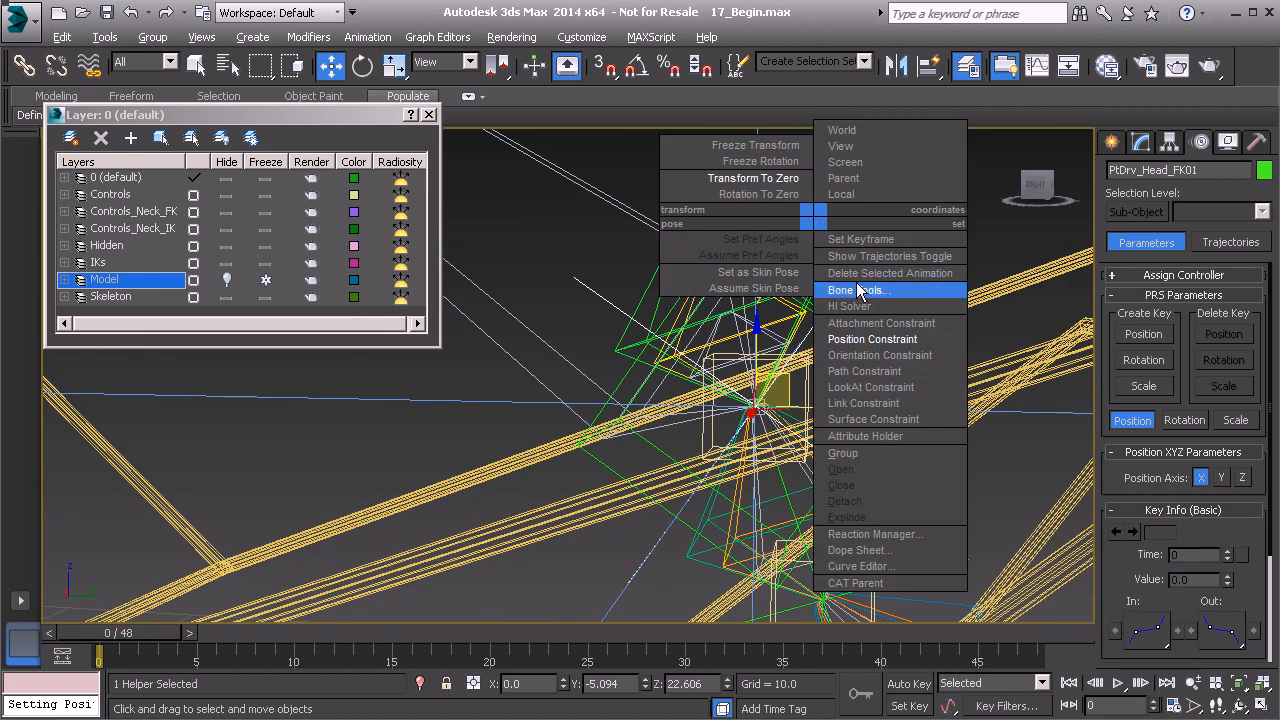
click(872, 339)
scroll(862, 328, up, 4)
alt+middle_drag(839, 305, 871, 307)
scroll(761, 329, up, 2)
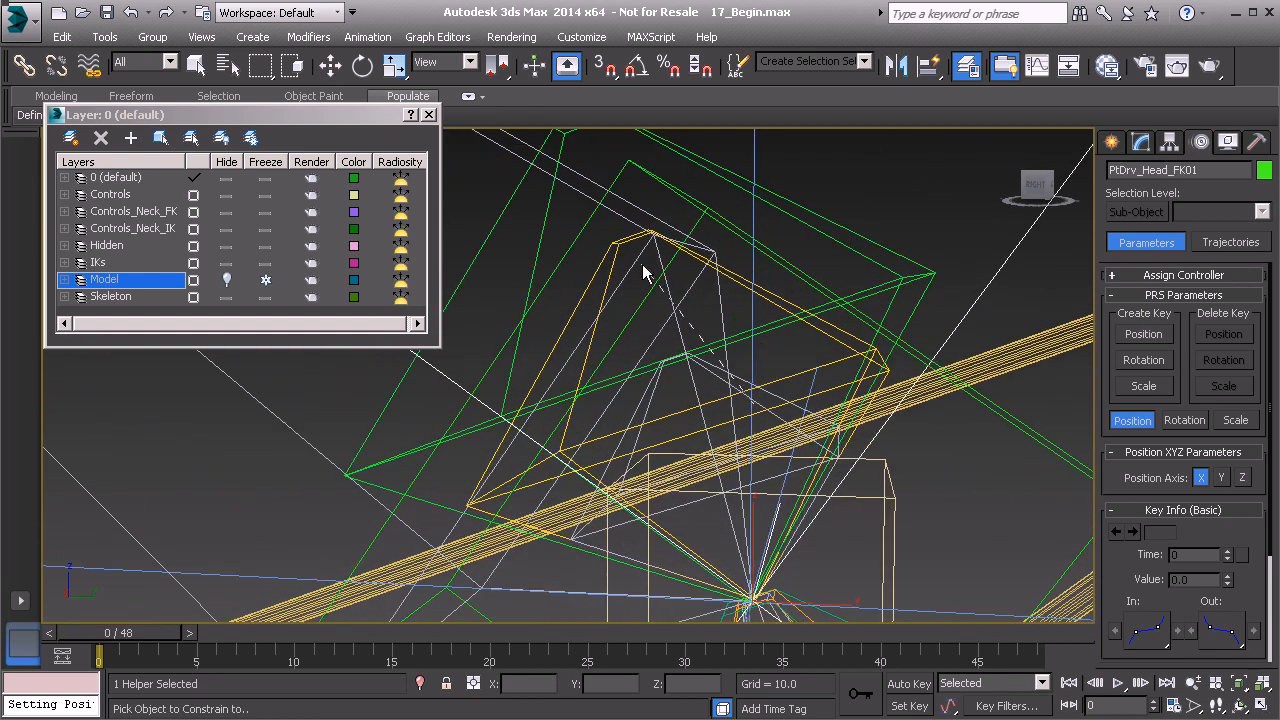
click(613, 243)
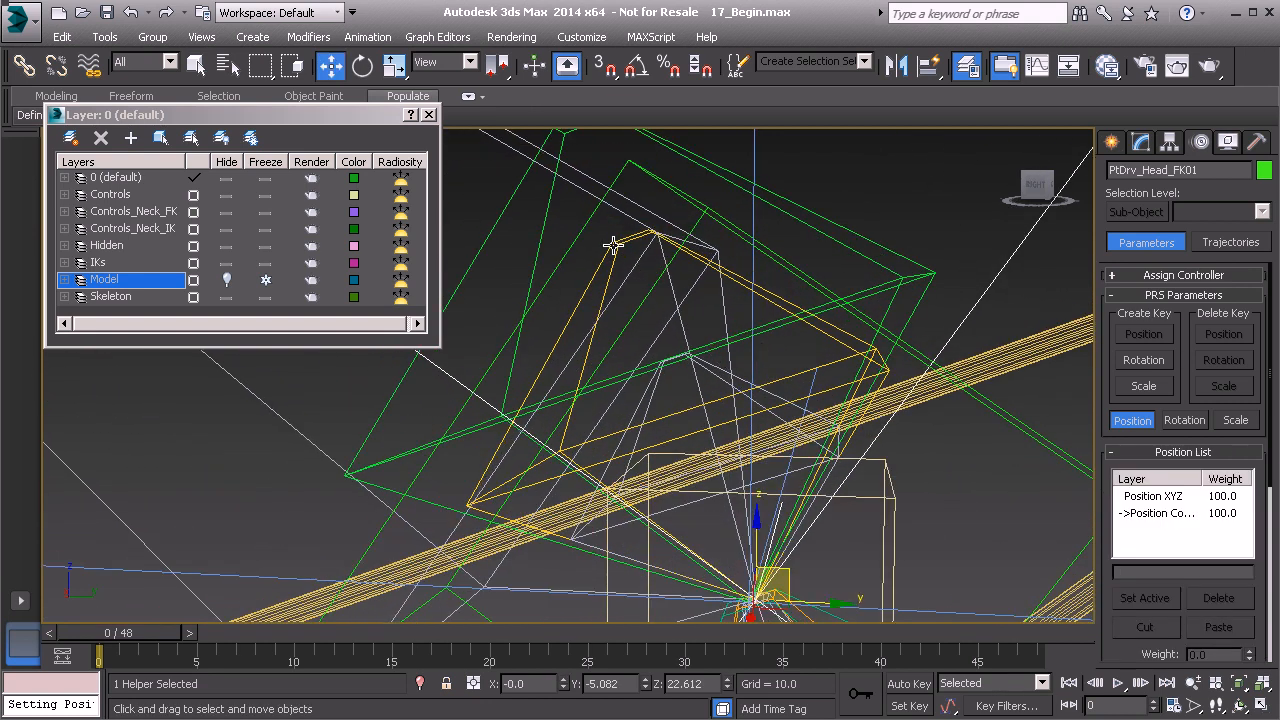
Unhide the Model layer and show the Neck_FKIK attribute of the global control Anim_Global01
scroll(736, 316, down, 3)
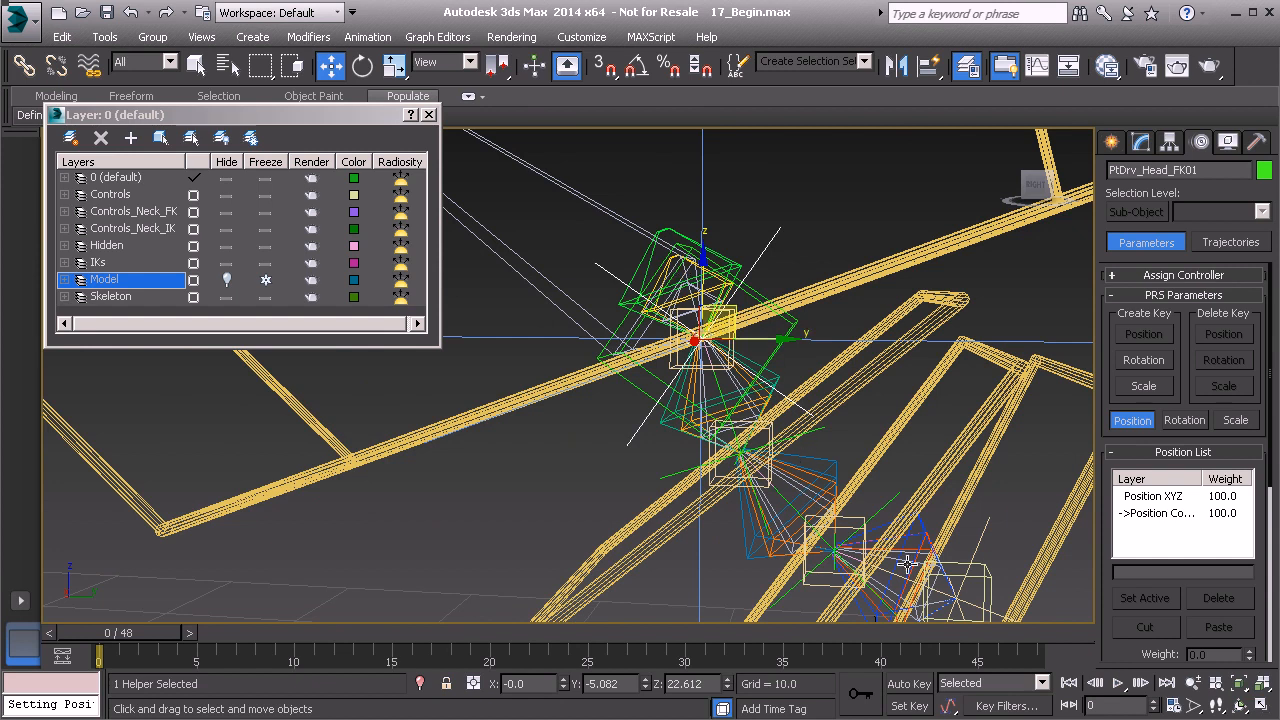
alt+middle_drag(736, 307, 718, 395)
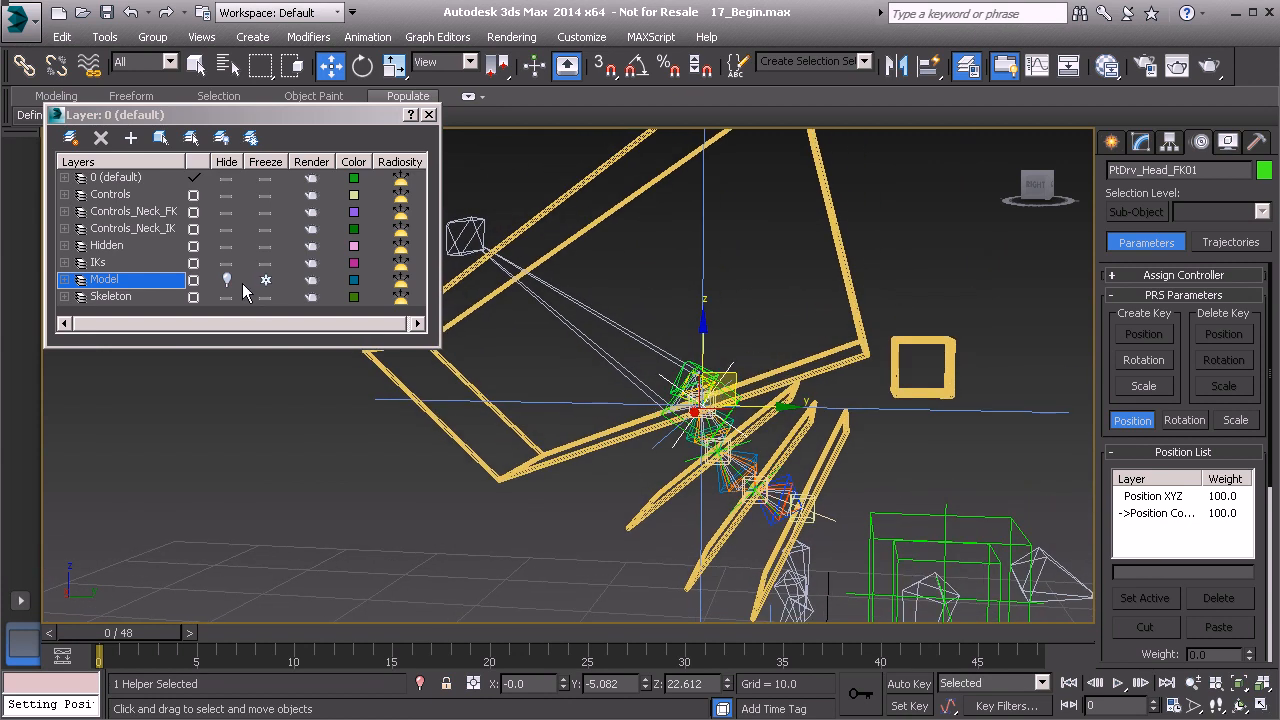
click(228, 281)
alt+middle_drag(700, 365, 748, 540)
click(836, 227)
click(679, 573)
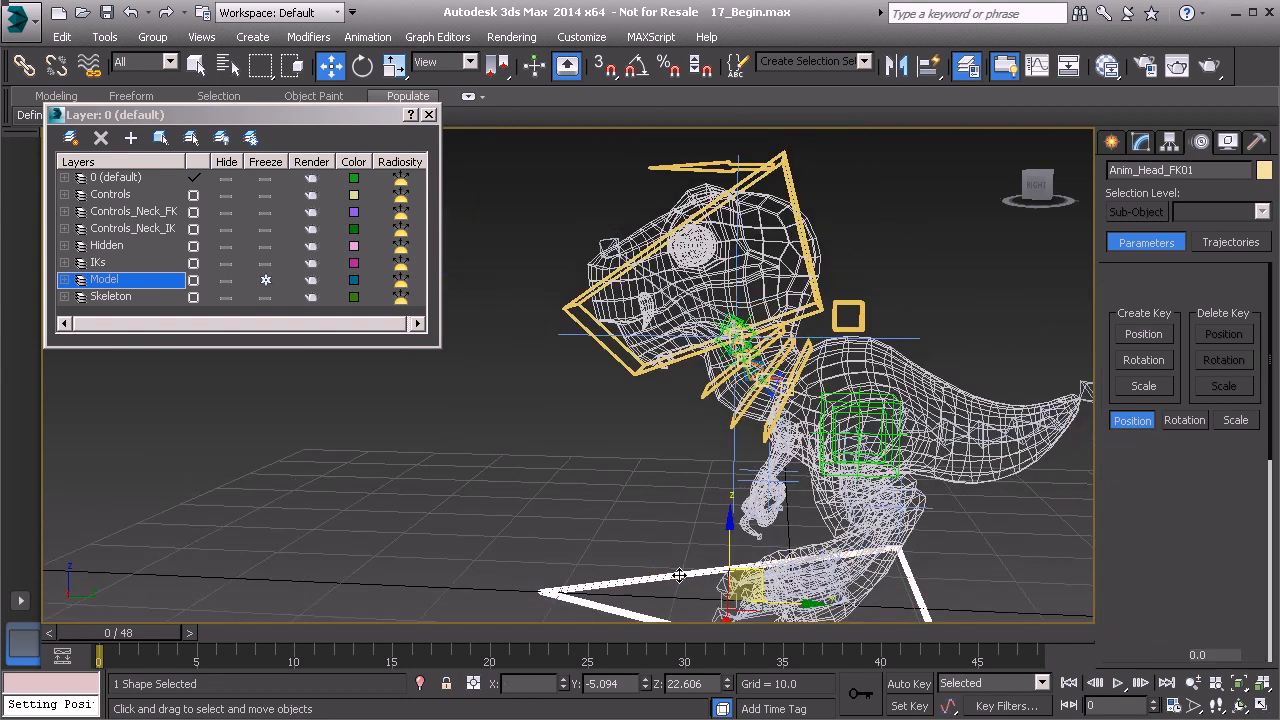
click(1142, 146)
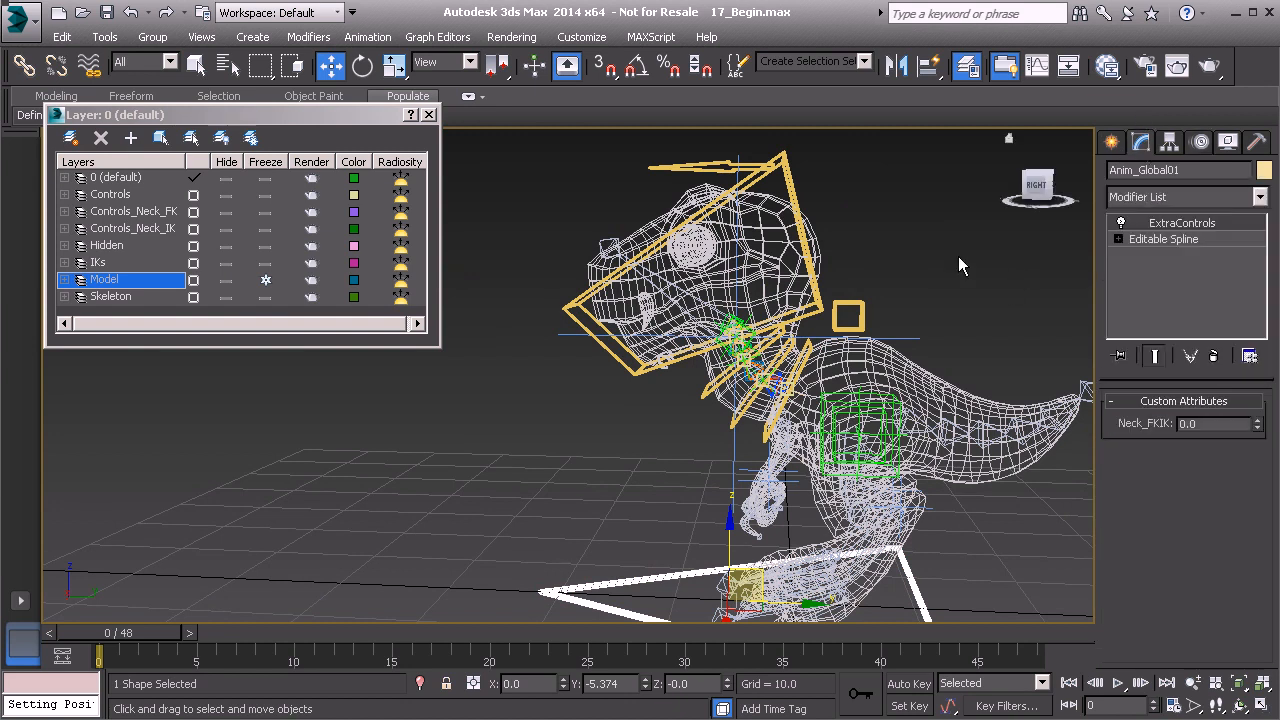
Test-move and test-rotate the head control Anim_Head_FK01 with the new constraint, reverting both changes
click(788, 174)
drag(763, 320, 733, 282)
scroll(735, 275, up, 5)
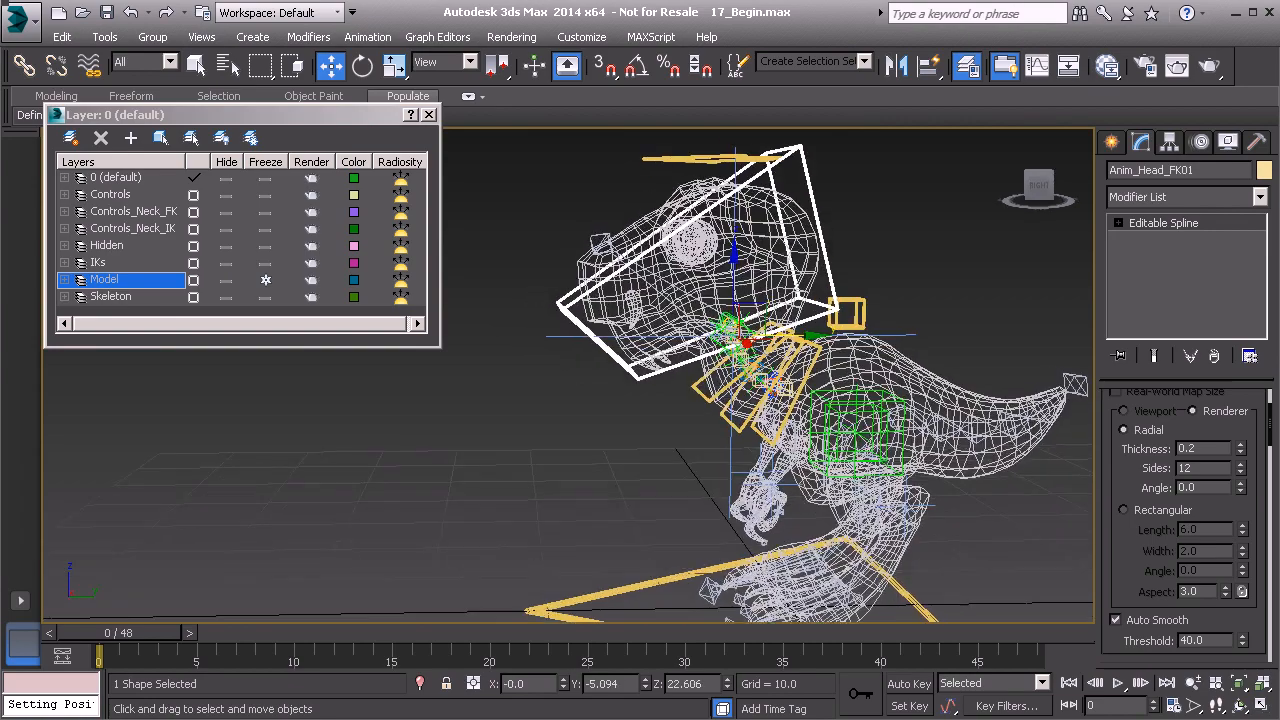
key(e)
drag(738, 270, 658, 298)
key(ctrl+z)
Test-rotate the neck control Anim_Neck_C_FK01 with the new head constraint and undo the rotation
click(658, 437)
drag(699, 399, 722, 326)
key(ctrl+z)
scroll(717, 325, down, 4)
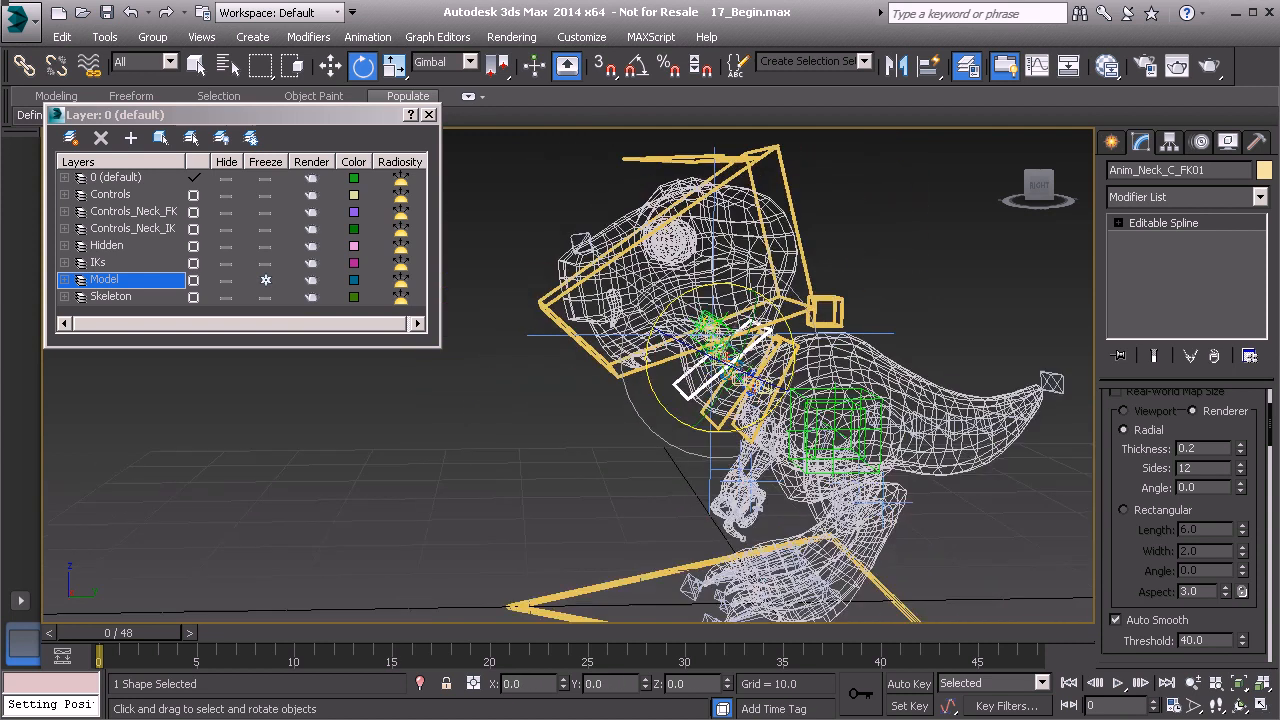
Show the Neck_FKIK attribute of the global control Anim_Global01 and test-move the head control Anim_Head_IK01
middle_drag(715, 325, 690, 257)
click(610, 512)
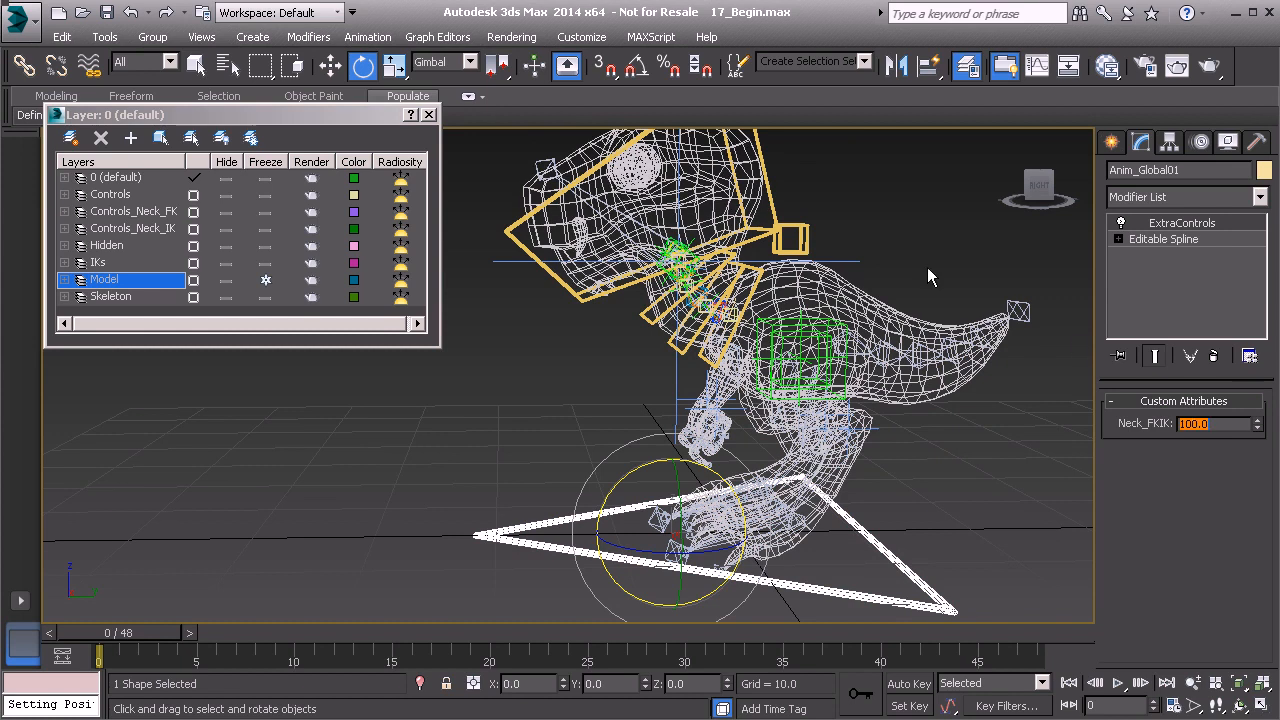
scroll(765, 316, up, 2)
click(650, 189)
alt+middle_drag(727, 250, 711, 276)
key(w)
alt+middle_drag(747, 346, 764, 342)
drag(735, 357, 705, 362)
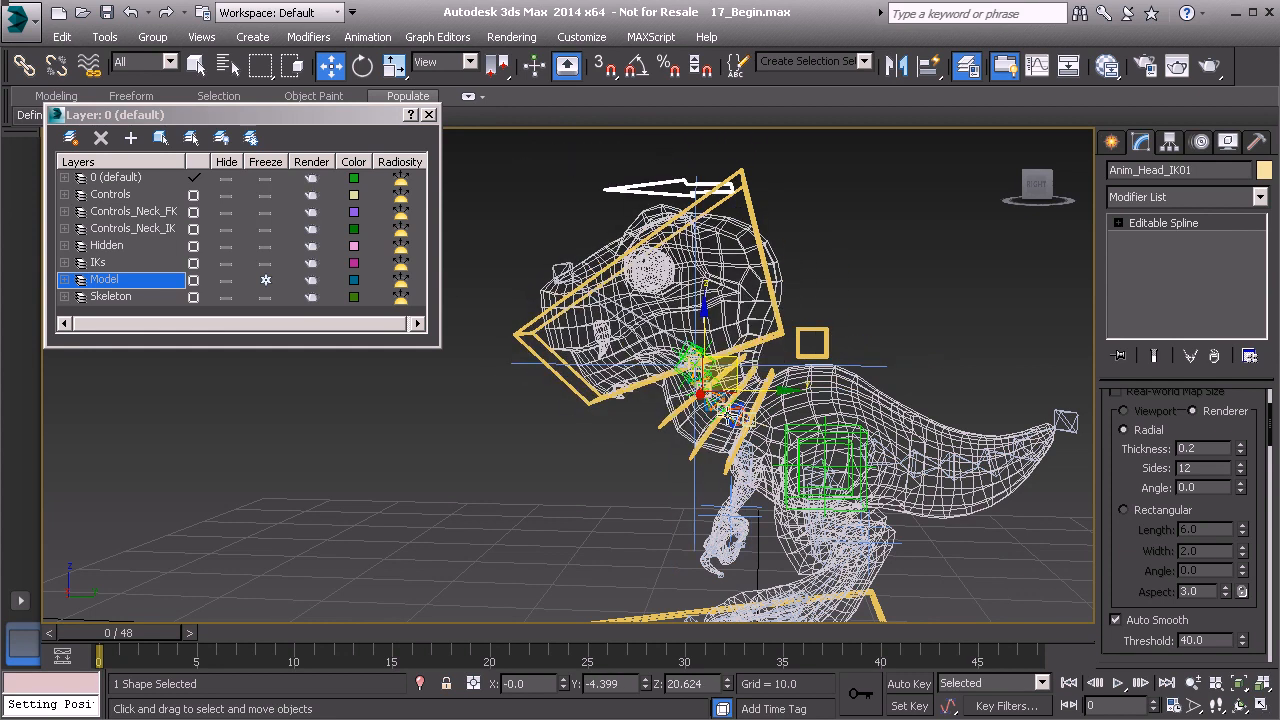
alt+middle_drag(733, 392, 637, 384)
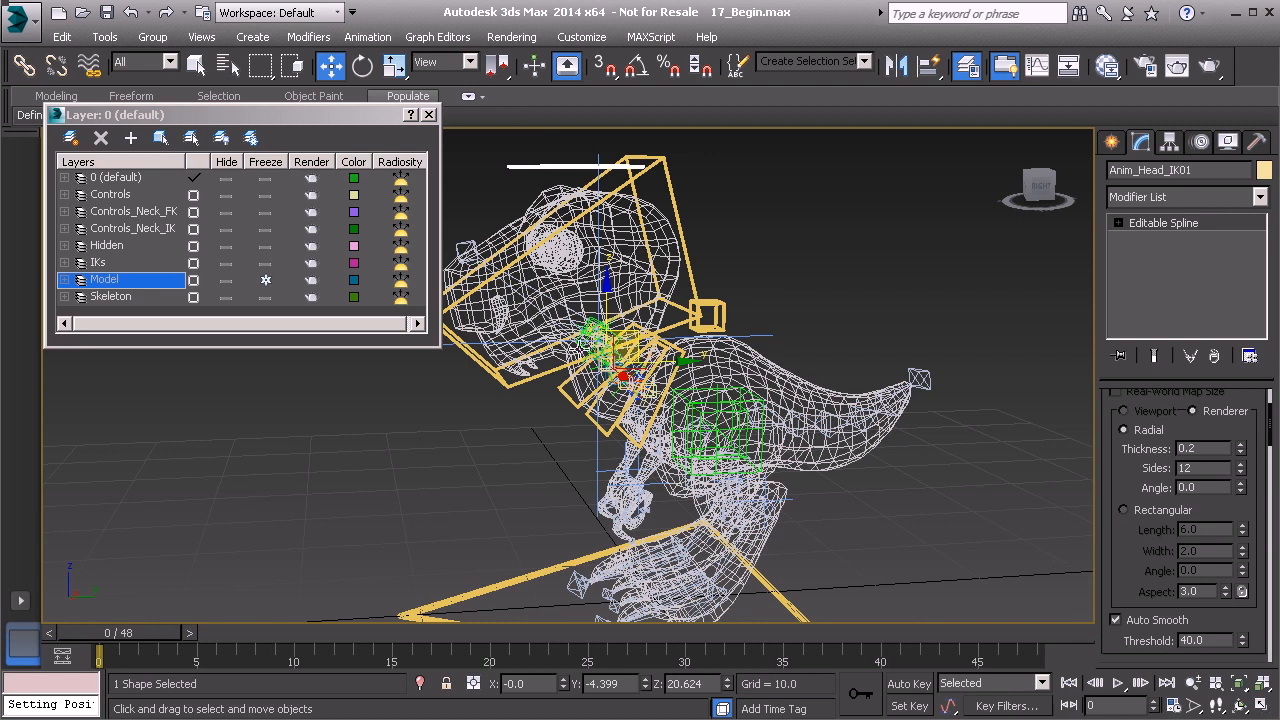
middle_drag(628, 348, 668, 300)
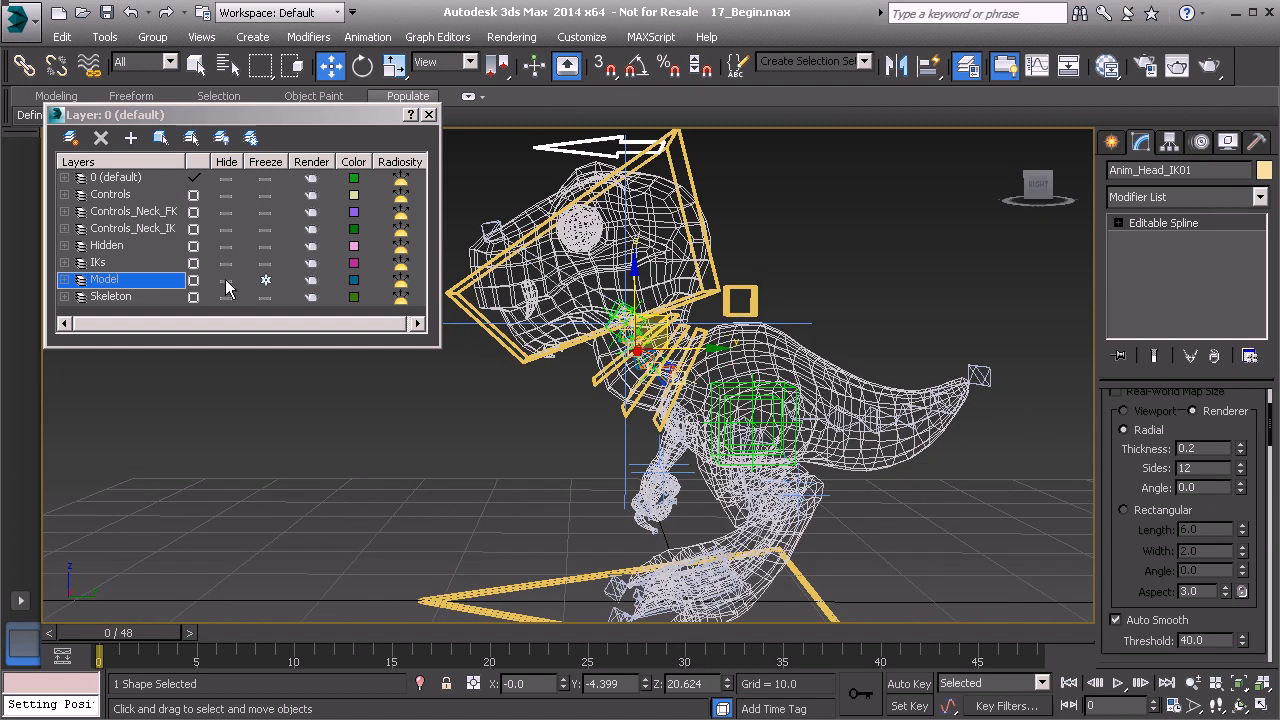
Toggle the Controls_Neck_IK and Controls_Neck_FK layers off and on in turn to check which controls each one holds
click(228, 229)
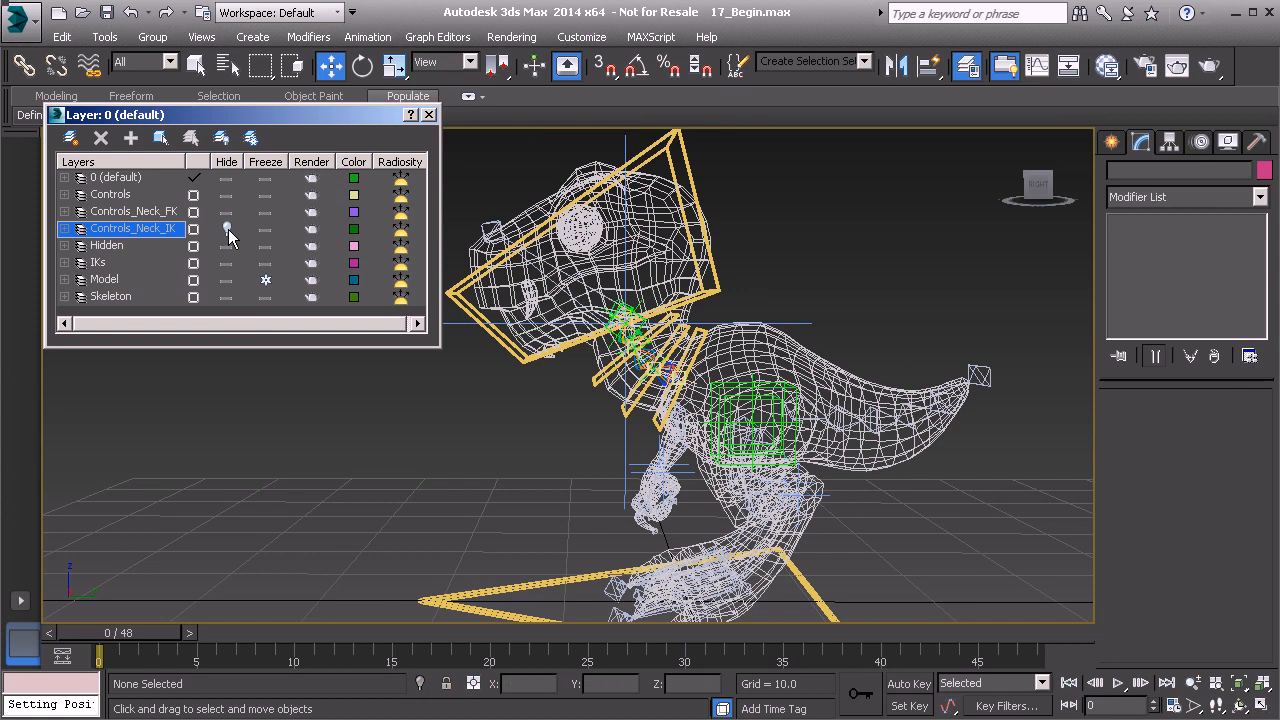
click(229, 213)
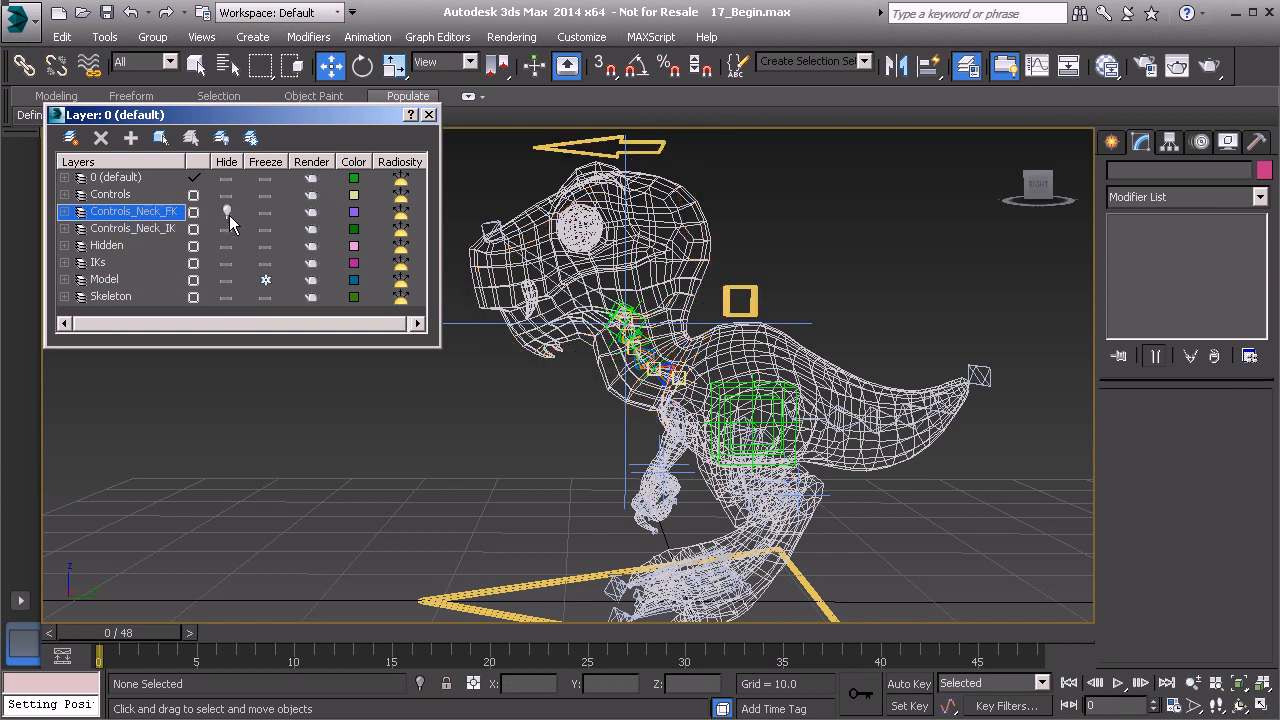
click(229, 214)
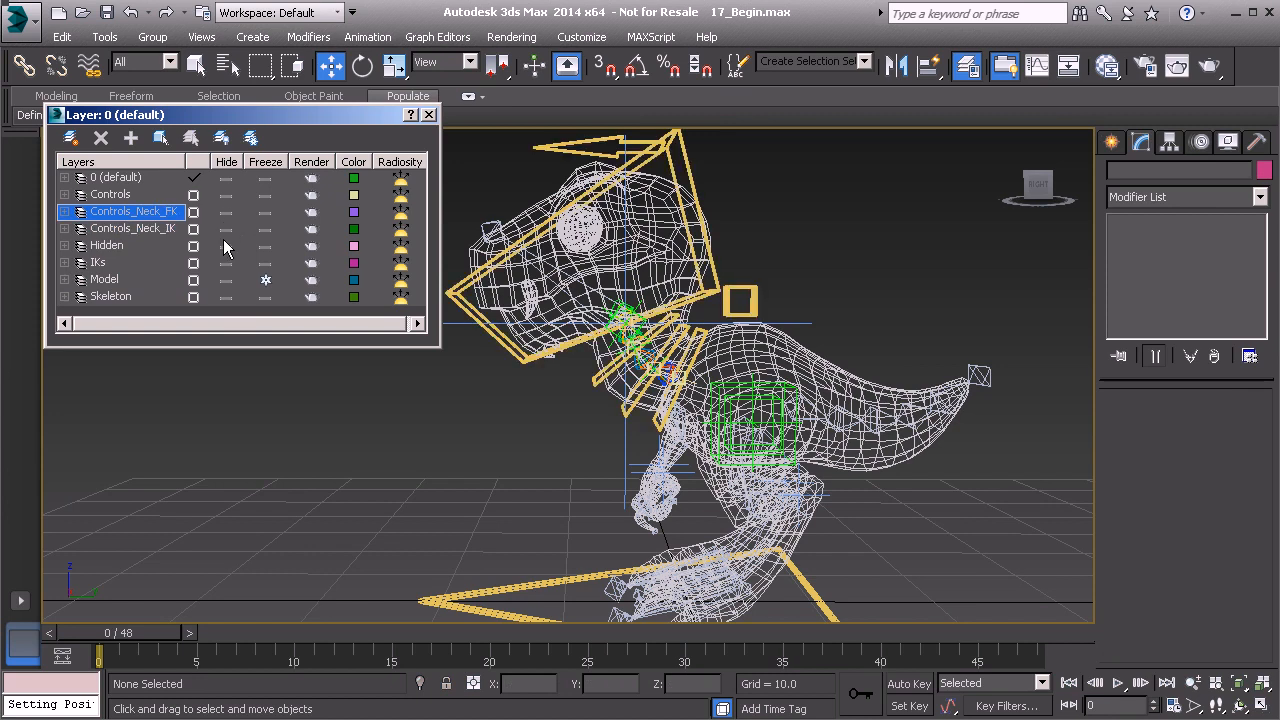
Toggle the Hidden and IKs layers off and on in turn to check their contents on the rig
click(224, 247)
click(225, 246)
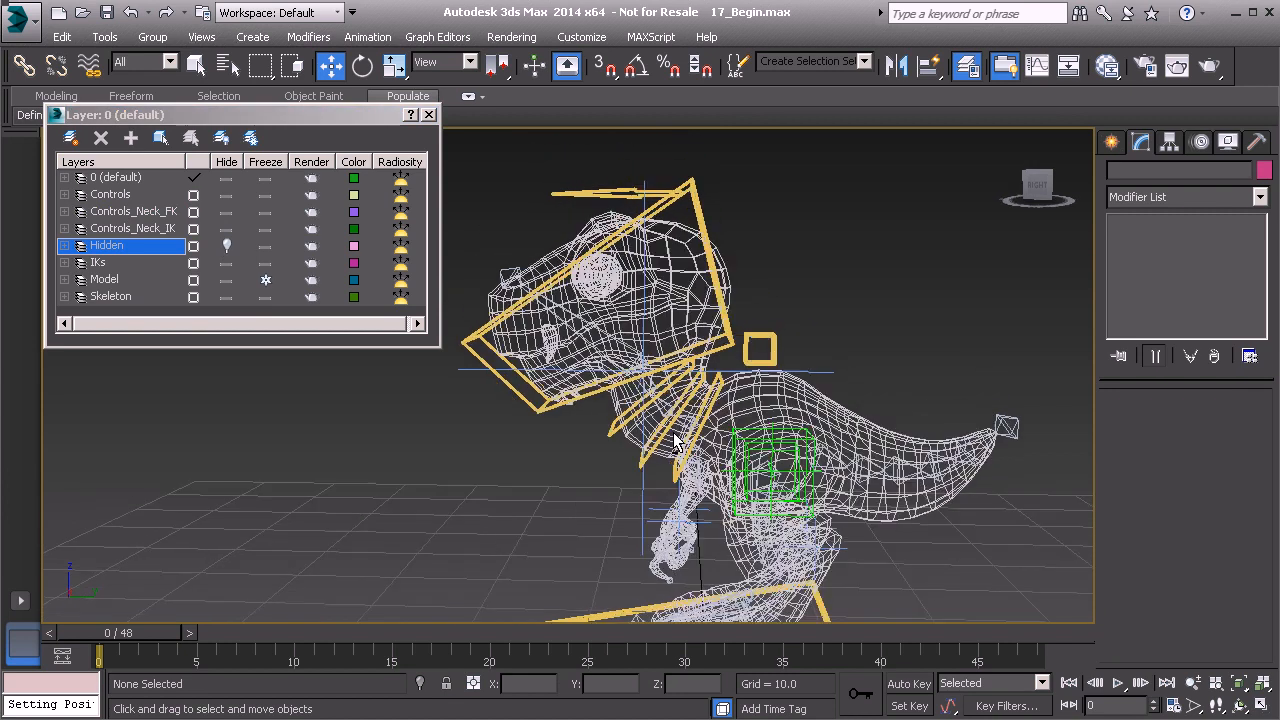
click(226, 246)
click(228, 263)
click(227, 264)
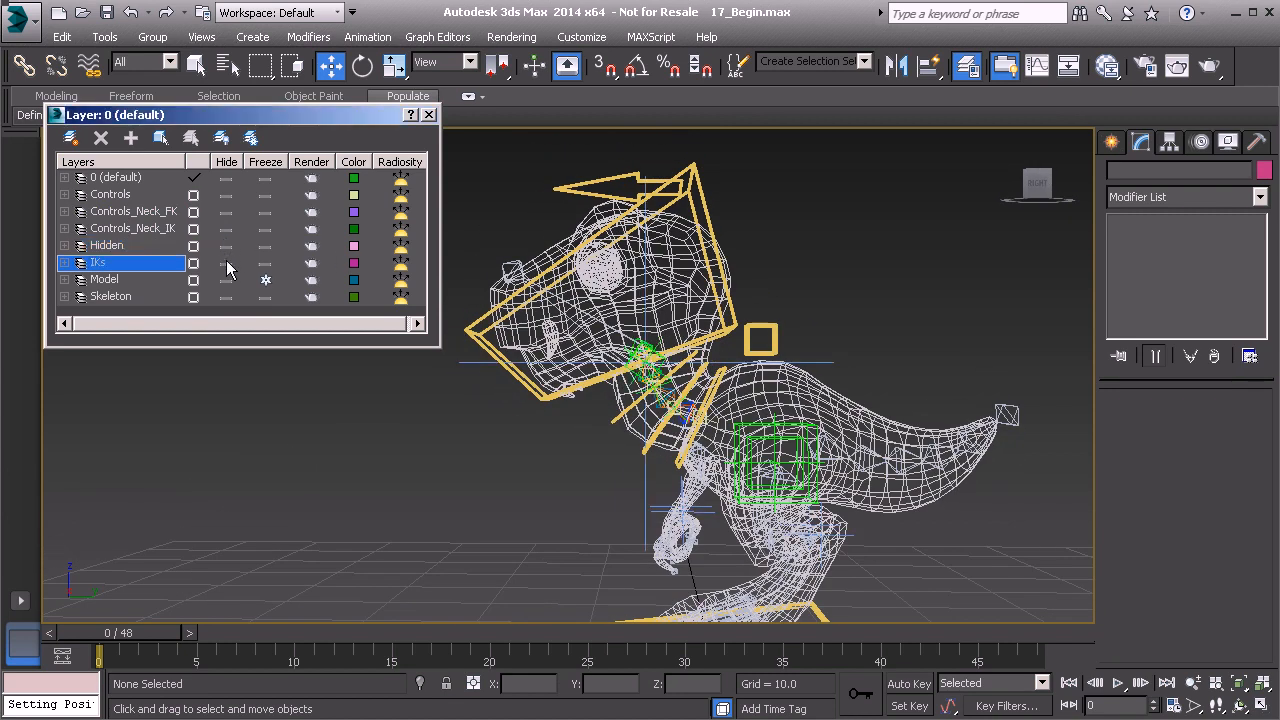
mouse_move(754, 378)
alt+middle_down()
mouse_move(782, 376)
mouse_move(766, 376)
alt+middle_up()
middle_drag(775, 452, 662, 370)
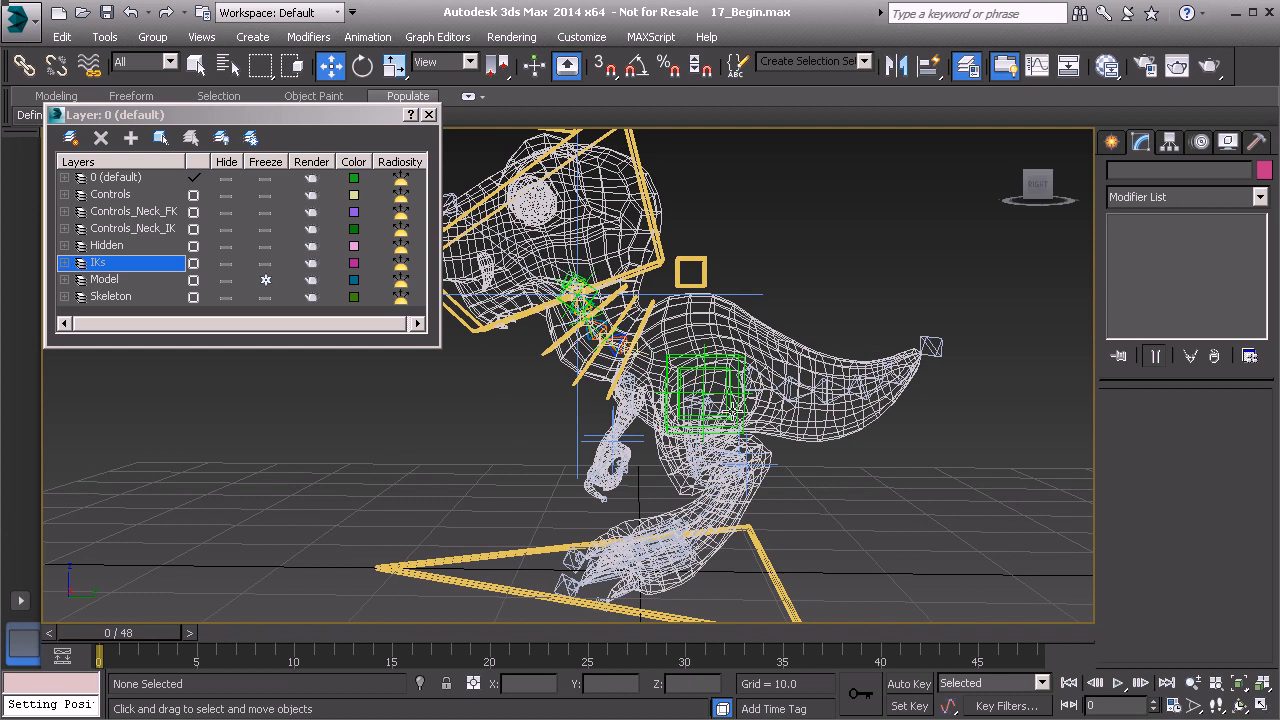